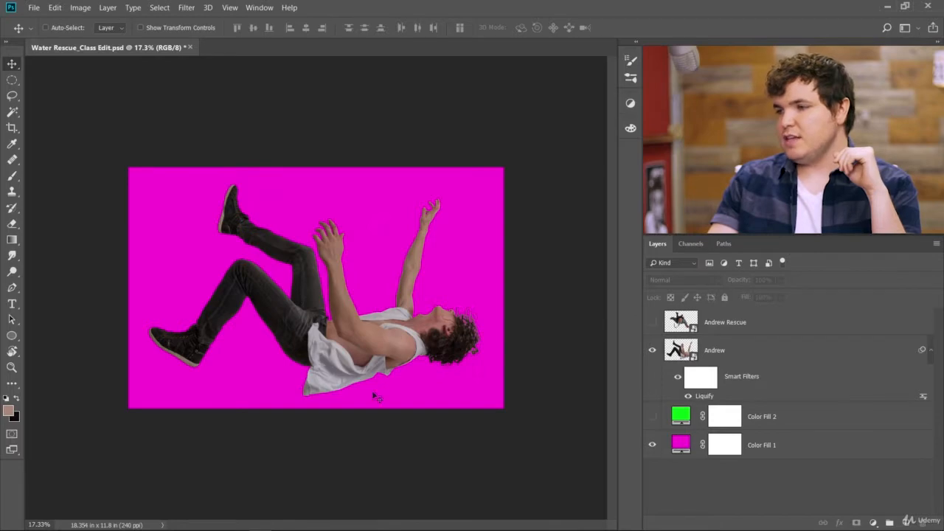
- Show the suited rescuer's layer and open all the images from the Stock Photos folder inside Water Rescue_Class Edit
{"action": "left_click", "coordinate": [653, 322]}
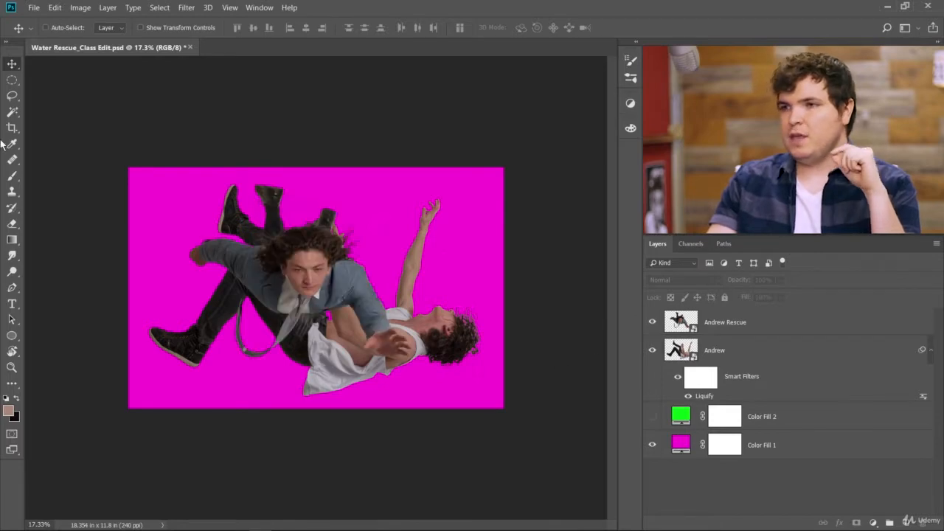
{"action": "left_click", "coordinate": [35, 7]}
{"action": "left_click", "coordinate": [41, 31]}
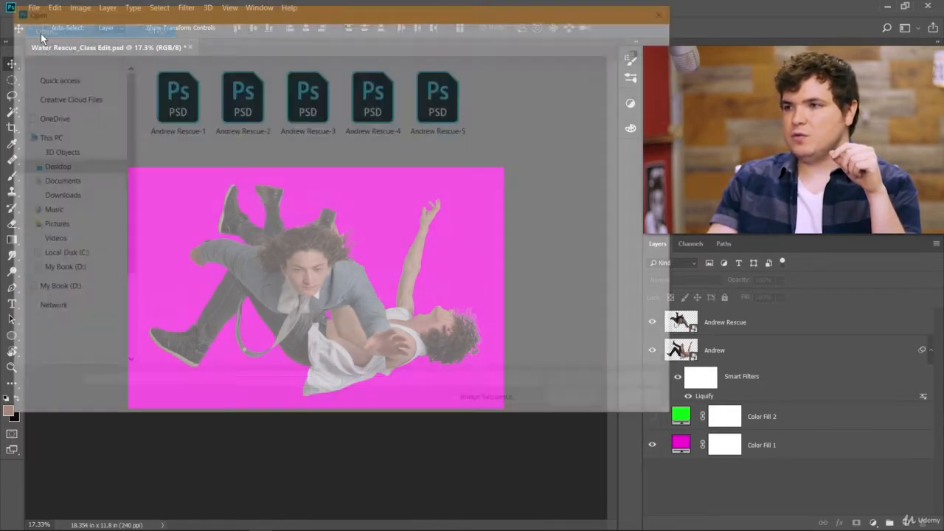
{"action": "left_click", "coordinate": [151, 29]}
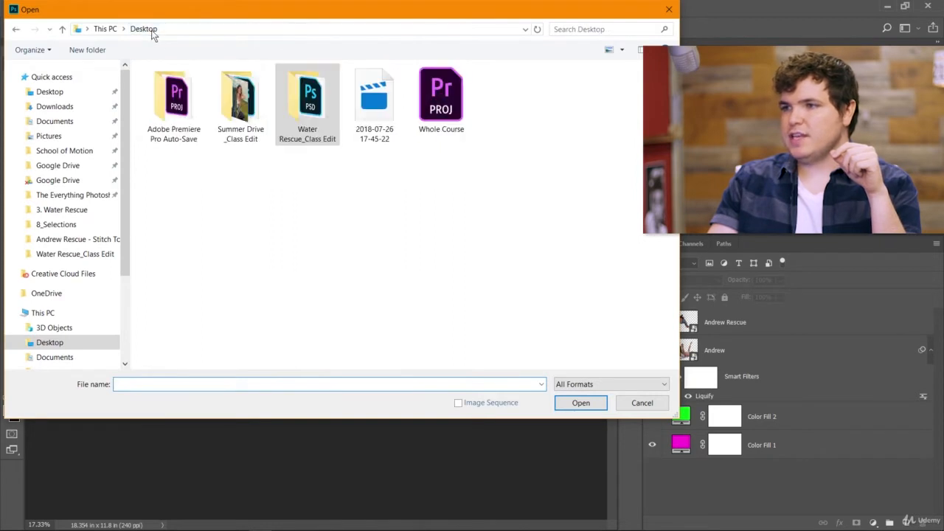
{"action": "double_click", "coordinate": [322, 113]}
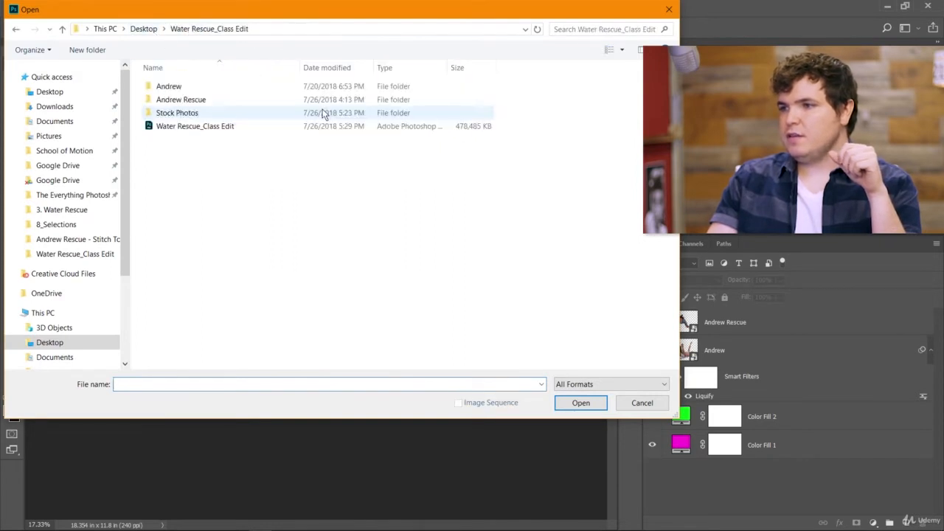
{"action": "double_click", "coordinate": [250, 116]}
{"action": "left_click_drag", "start_coordinate": [174, 175], "coordinate": [643, 86]}
{"action": "left_click", "coordinate": [581, 403]}
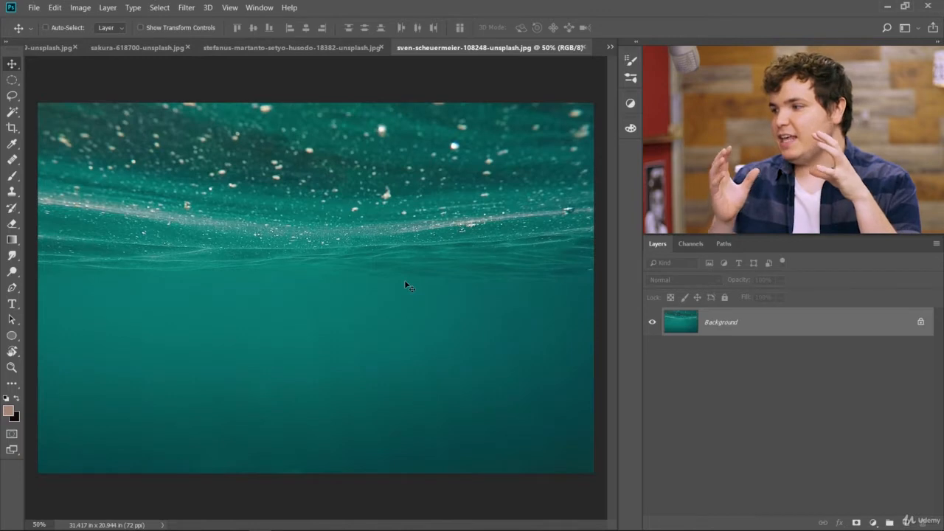
- Copy the blue underwater photo with the dark seabed into the Water Rescue_Class Edit document as a new layer covering the canvas
{"action": "left_click", "coordinate": [313, 48]}
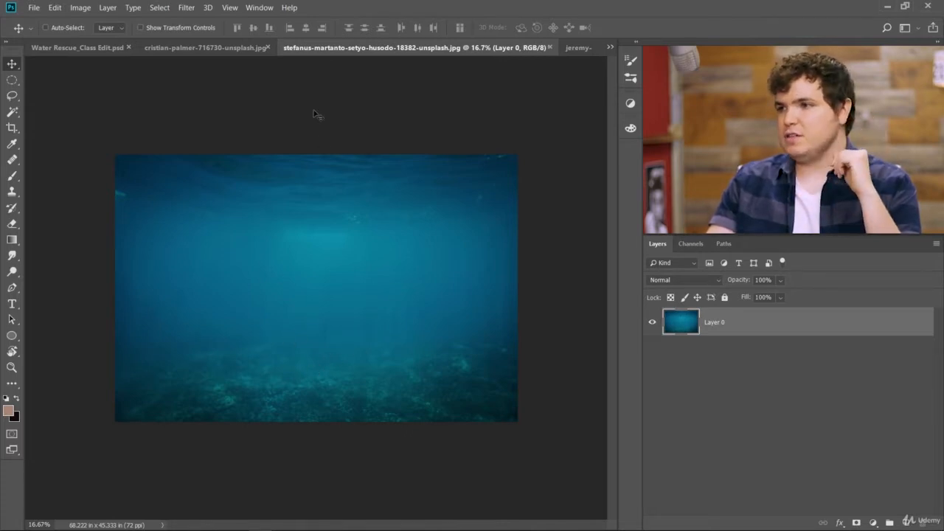
{"action": "left_click_drag", "start_coordinate": [288, 215], "coordinate": [357, 258]}
{"action": "scroll", "coordinate": [347, 276], "scroll_direction": "down", "scroll_amount": 3}
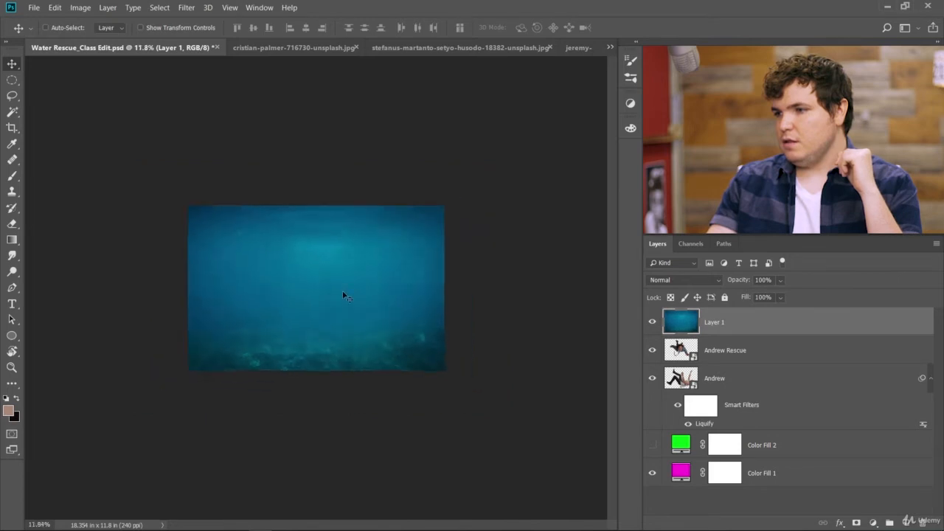
{"action": "scroll", "coordinate": [338, 304], "scroll_direction": "up", "scroll_amount": 3}
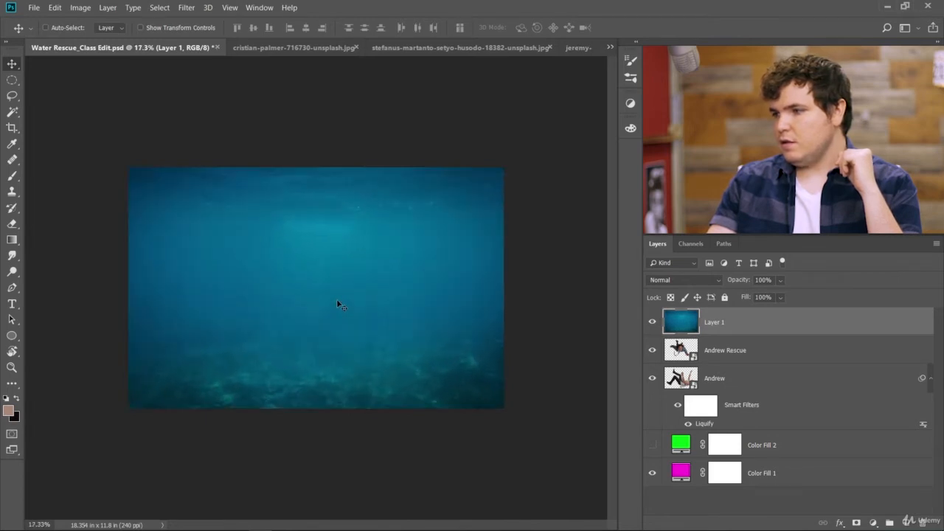
- Extend the canvas with the Crop tool beyond all four edges of the underwater photo, to about 22.4 by 14.7 inches
{"action": "left_click", "coordinate": [12, 128]}
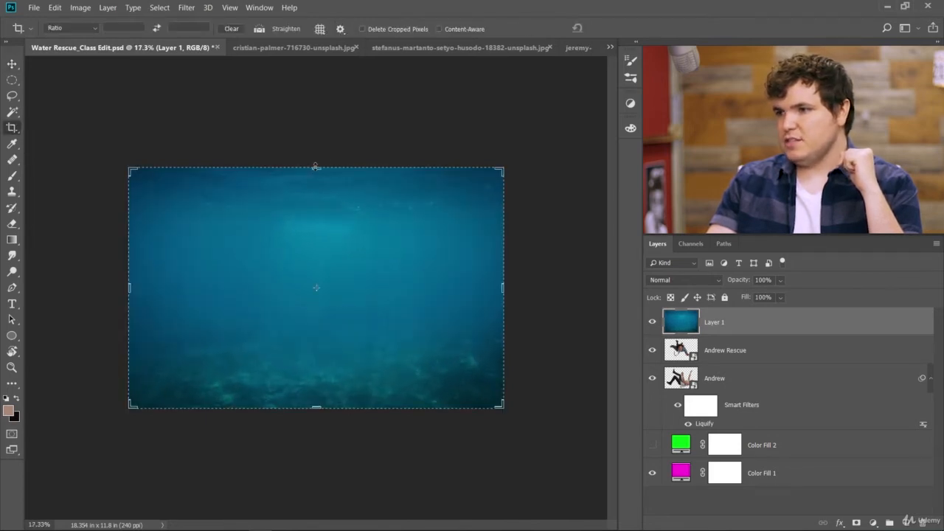
{"action": "left_click_drag", "start_coordinate": [316, 166], "coordinate": [317, 109]}
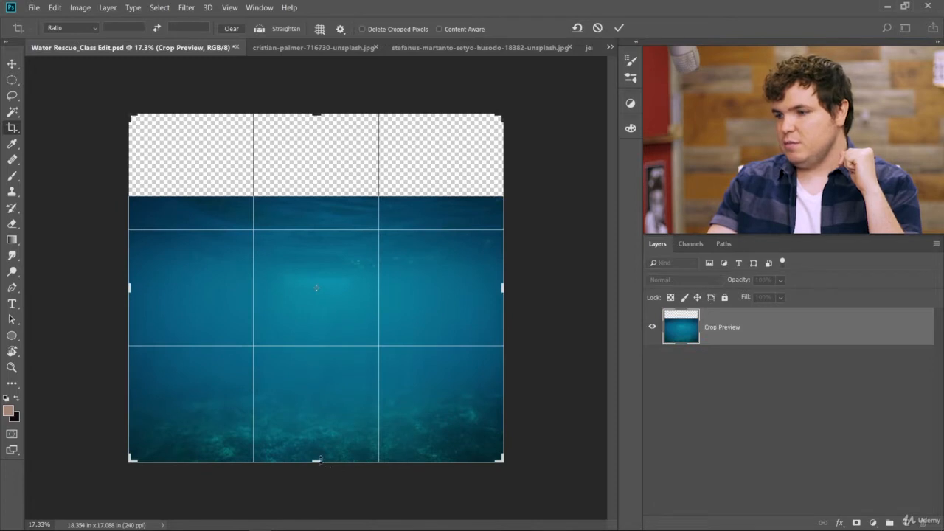
{"action": "left_click_drag", "start_coordinate": [318, 459], "coordinate": [318, 501]}
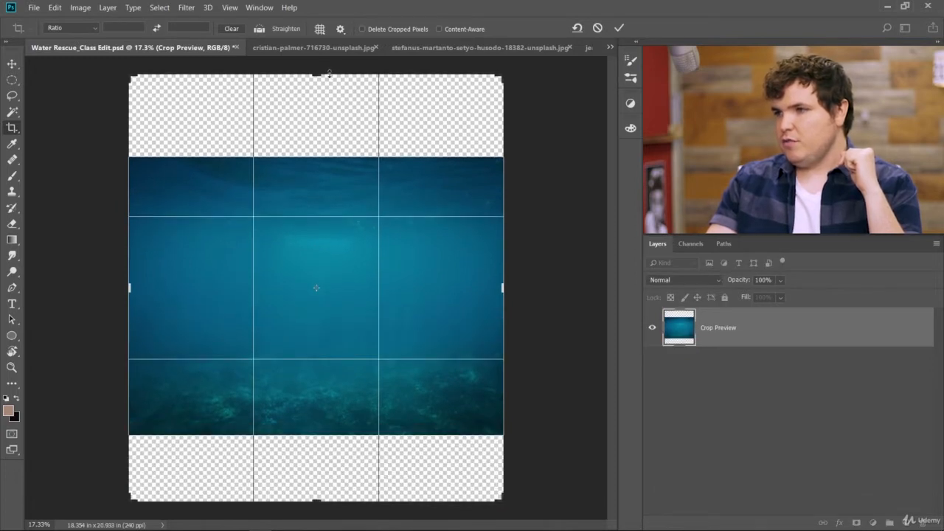
{"action": "left_click_drag", "start_coordinate": [317, 73], "coordinate": [317, 85]}
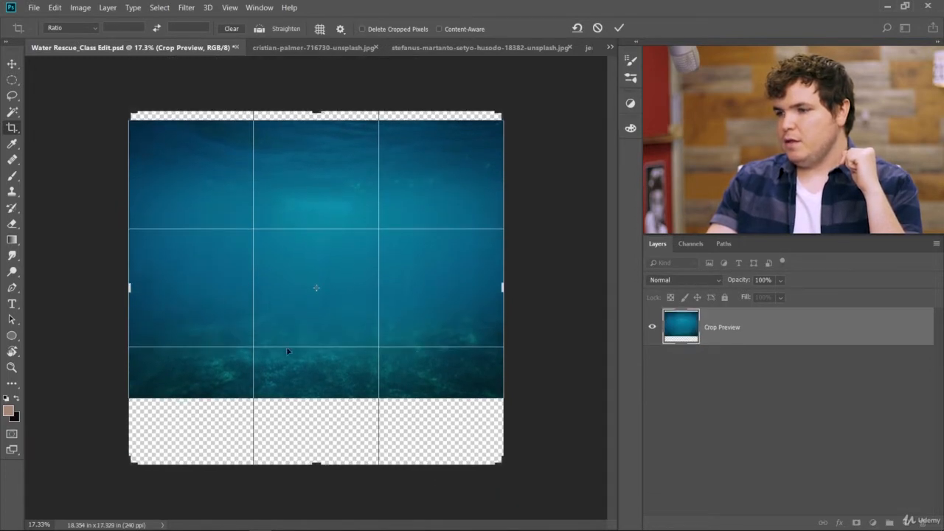
{"action": "left_click_drag", "start_coordinate": [314, 460], "coordinate": [316, 432]}
{"action": "mouse_move", "coordinate": [509, 290]}
{"action": "left_mouse_down"}
{"action": "mouse_move", "coordinate": [538, 288]}
{"action": "mouse_move", "coordinate": [525, 287]}
{"action": "left_mouse_up"}
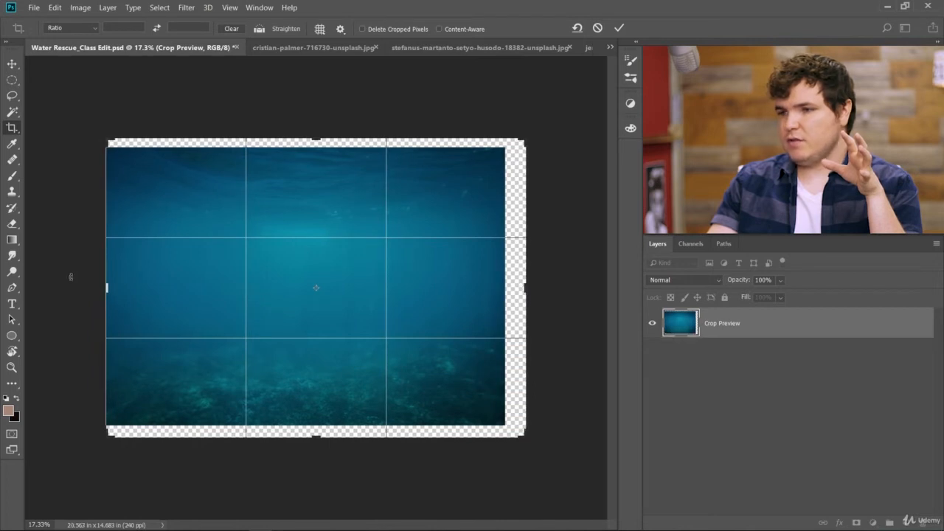
{"action": "left_click_drag", "start_coordinate": [107, 287], "coordinate": [89, 288]}
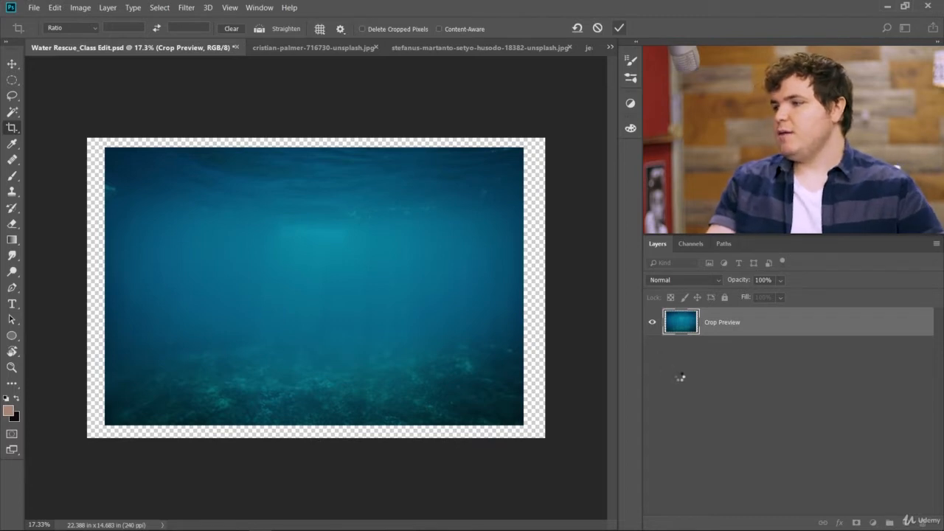
- Rename the underwater photo layer BG and place it beneath both figure layers, just above the colour fills
{"action": "double_click", "coordinate": [721, 325]}
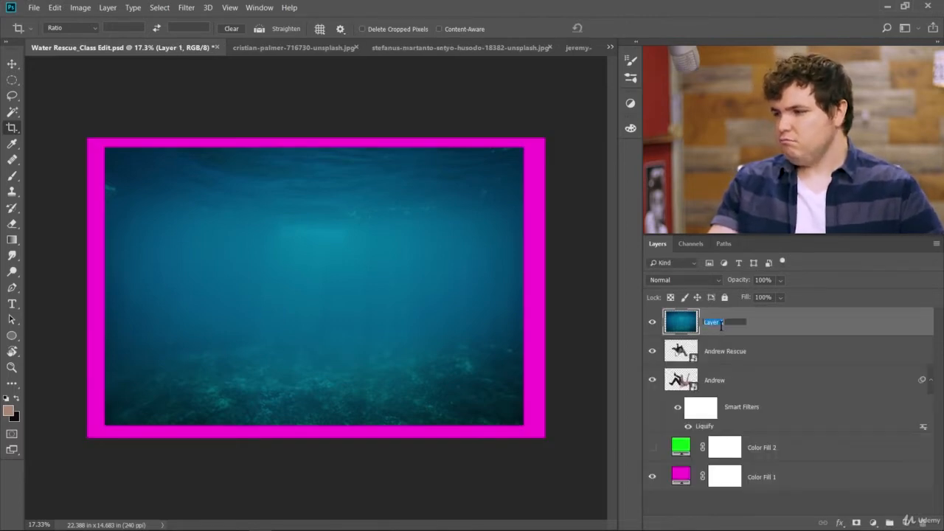
{"action": "type", "text": "BG"}
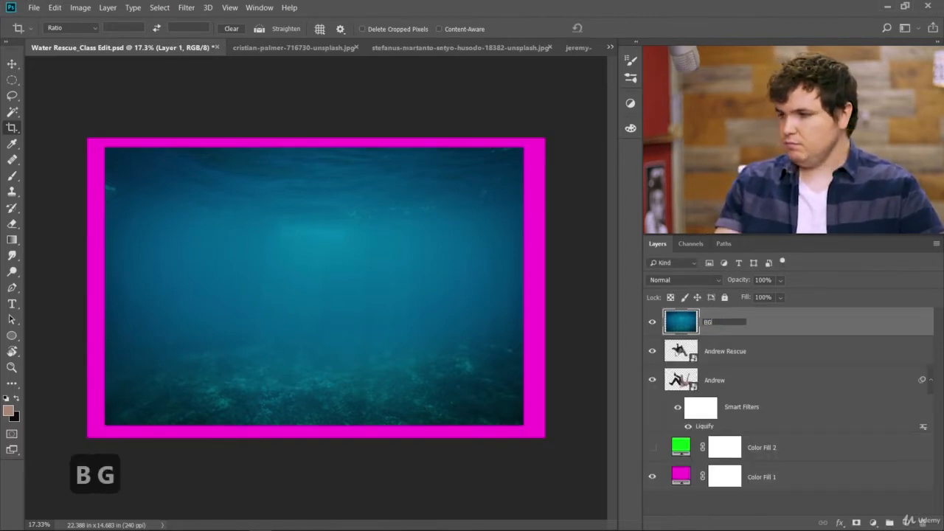
{"action": "left_click", "coordinate": [784, 336]}
{"action": "left_click_drag", "start_coordinate": [783, 335], "coordinate": [784, 441]}
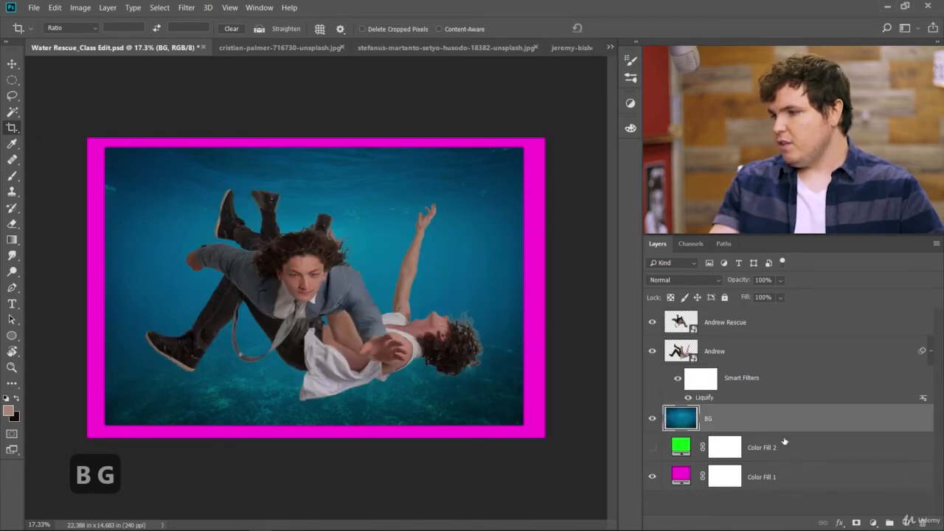
- Hide the magenta fill and delete both the Color Fill 1 and Color Fill 2 layers
{"action": "left_click", "coordinate": [652, 477]}
{"action": "left_click", "coordinate": [896, 455]}
{"action": "left_click", "coordinate": [879, 483], "text": "shift"}
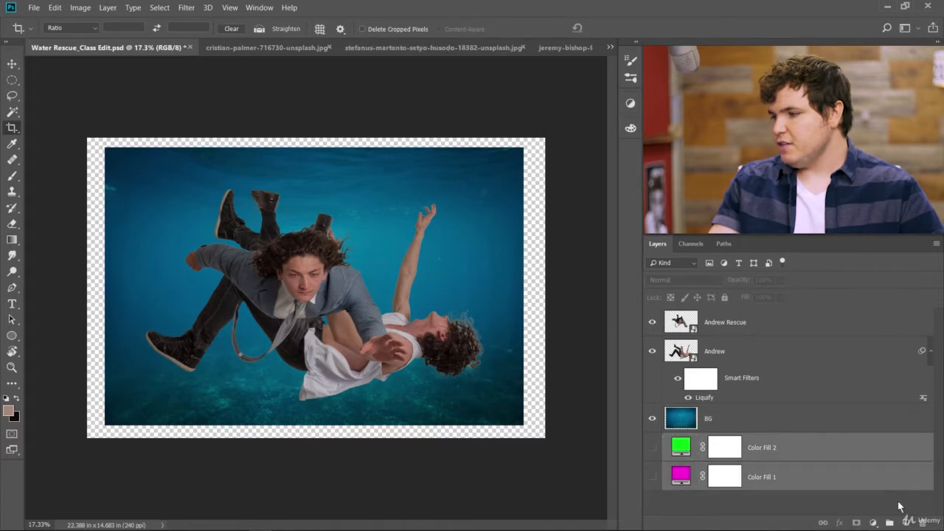
{"action": "left_click", "coordinate": [925, 522]}
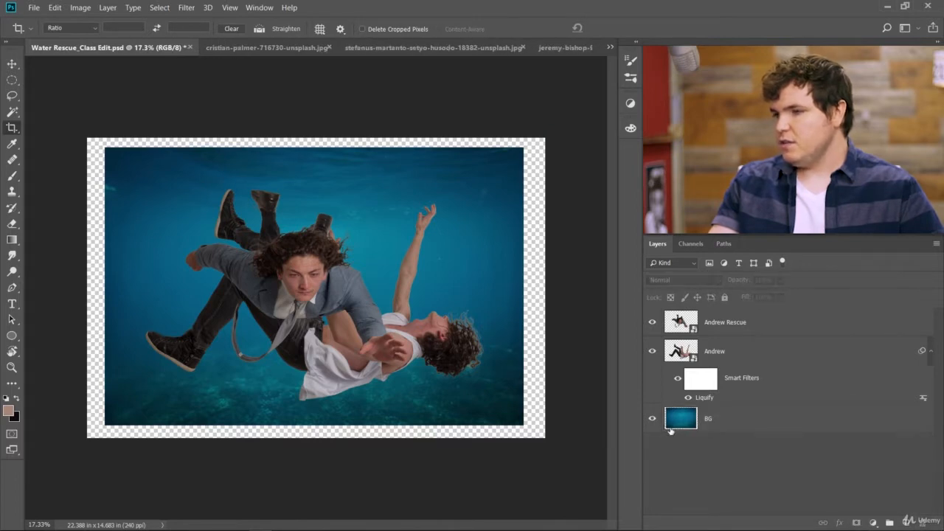
- Hide the suited rescuer's layer and scale the falling man's layer proportionally about its centre to about 51%
{"action": "left_click", "coordinate": [652, 322]}
{"action": "left_click", "coordinate": [673, 351]}
{"action": "scroll", "coordinate": [325, 308], "scroll_direction": "up", "scroll_amount": 1}
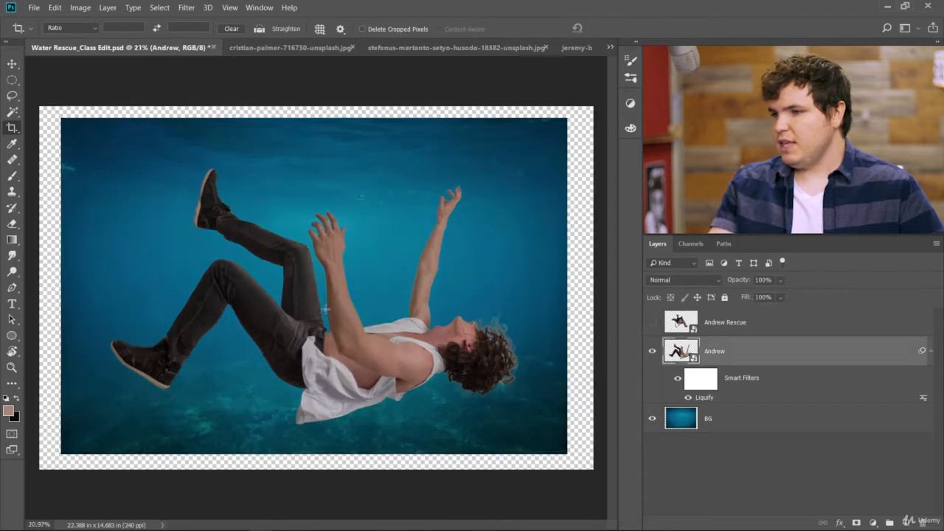
{"action": "scroll", "coordinate": [317, 307], "scroll_direction": "down", "scroll_amount": 1}
{"action": "left_click", "coordinate": [12, 63]}
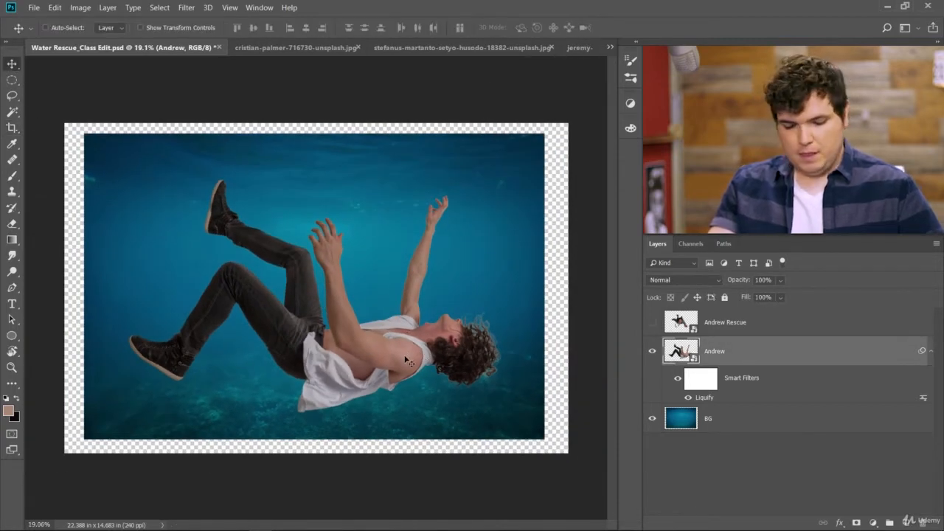
{"action": "key", "text": "ctrl+t"}
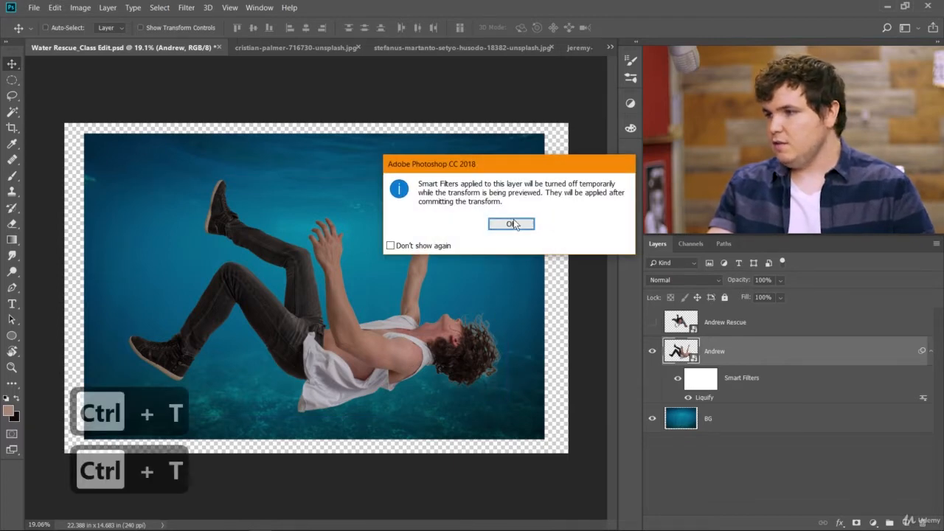
{"action": "left_click", "coordinate": [510, 223]}
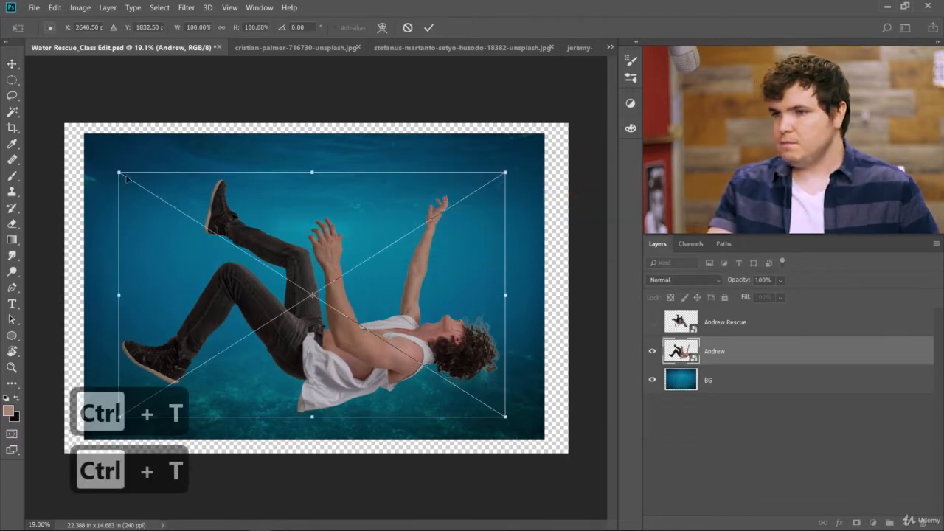
{"action": "left_click_drag", "start_coordinate": [121, 173], "coordinate": [200, 254]}
{"action": "scroll", "coordinate": [383, 237], "scroll_direction": "up", "scroll_amount": 1}
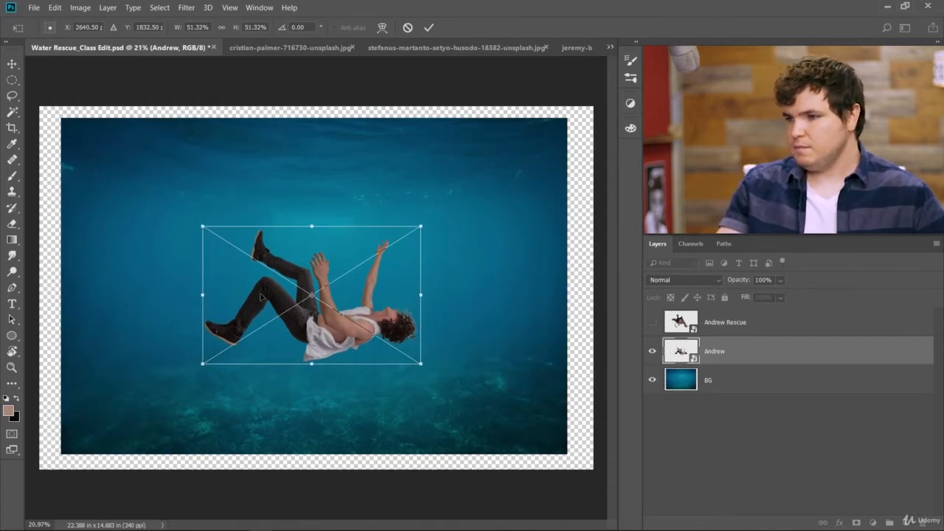
- Lower the falling man slightly in the water, adjust his scale to about 48% and apply the transform
{"action": "scroll", "coordinate": [383, 236], "scroll_direction": "down", "scroll_amount": 2}
{"action": "mouse_move", "coordinate": [400, 237]}
{"action": "left_mouse_down"}
{"action": "mouse_move", "coordinate": [414, 230]}
{"action": "mouse_move", "coordinate": [393, 243]}
{"action": "left_mouse_up"}
{"action": "scroll", "coordinate": [318, 292], "scroll_direction": "up", "scroll_amount": 1}
{"action": "left_click_drag", "start_coordinate": [352, 305], "coordinate": [355, 315]}
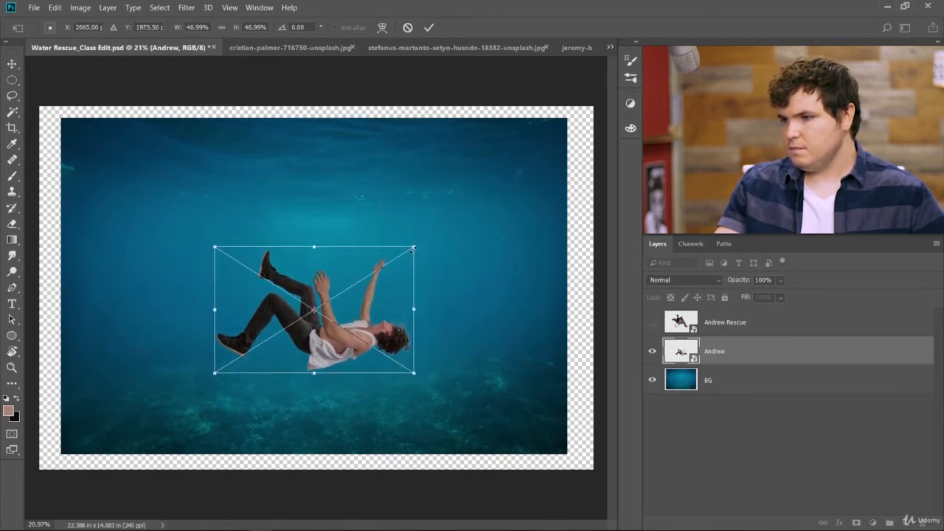
{"action": "left_click_drag", "start_coordinate": [414, 248], "coordinate": [417, 244]}
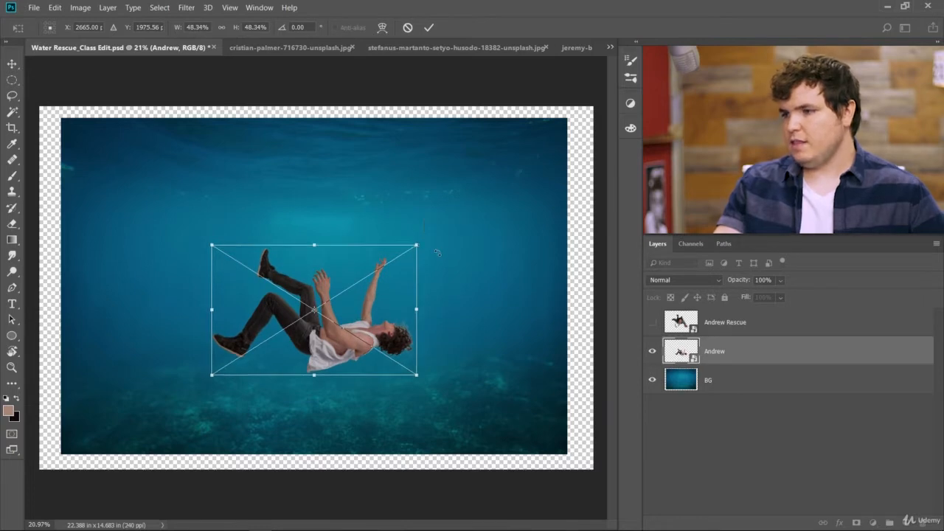
{"action": "left_click", "coordinate": [427, 29]}
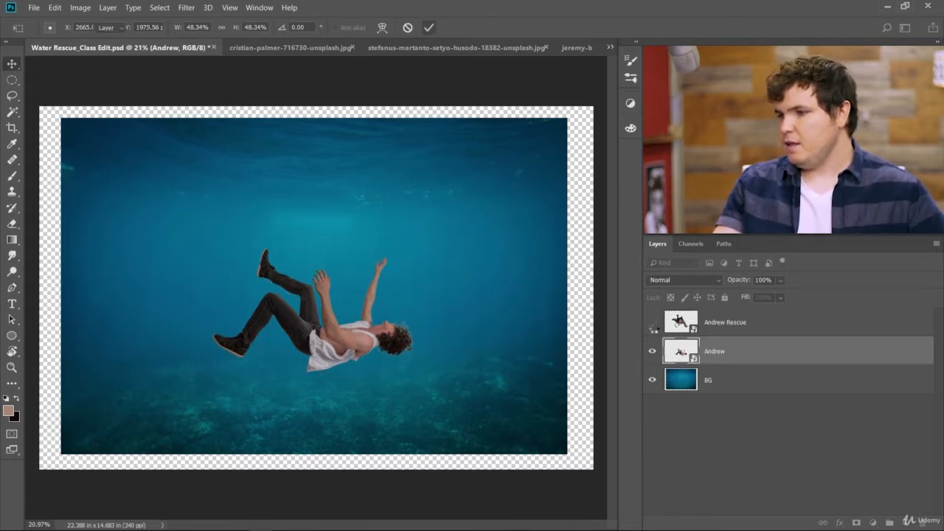
- Show the suited rescuer's layer again and move it beneath the falling man's layer, above BG
{"action": "left_click", "coordinate": [653, 325]}
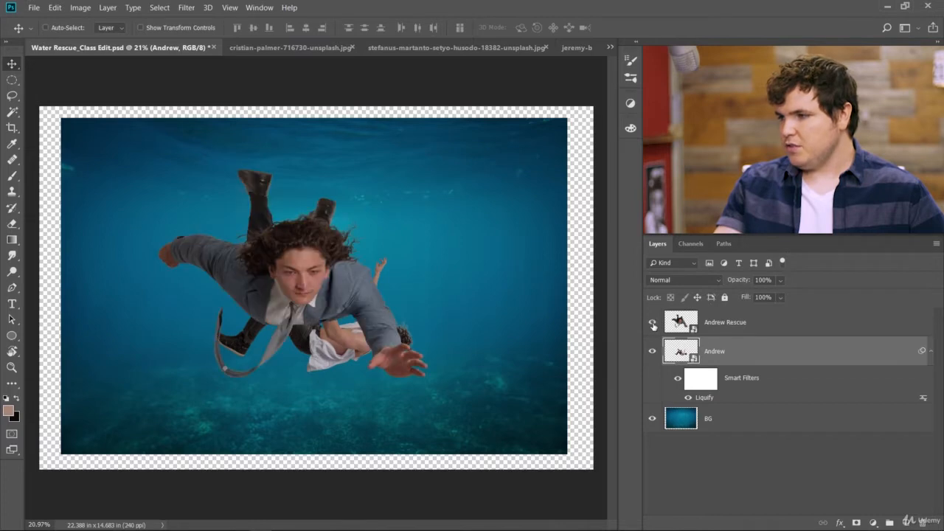
{"action": "left_click", "coordinate": [669, 325]}
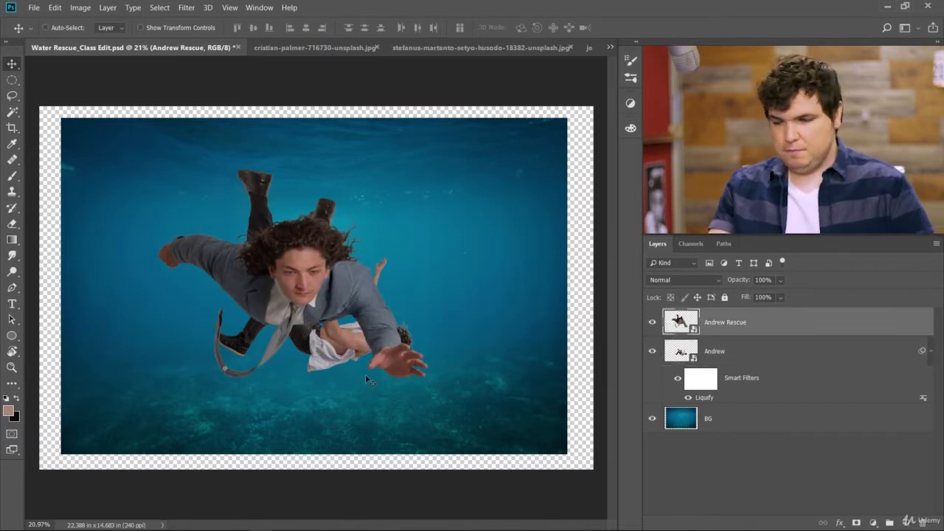
{"action": "left_click_drag", "start_coordinate": [767, 334], "coordinate": [775, 395]}
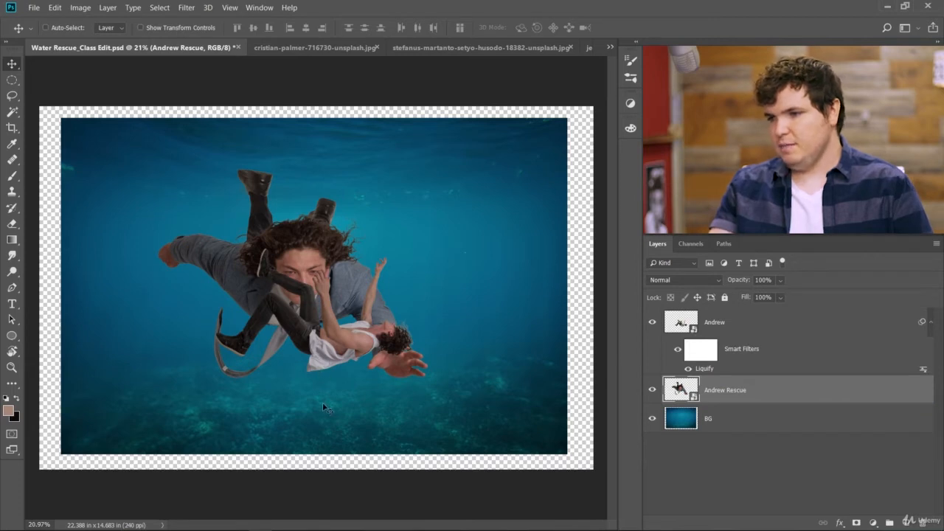
- Scale the suited rescuer down to about 24% and place him just above the falling man's raised hand
{"action": "key", "text": "ctrl+t"}
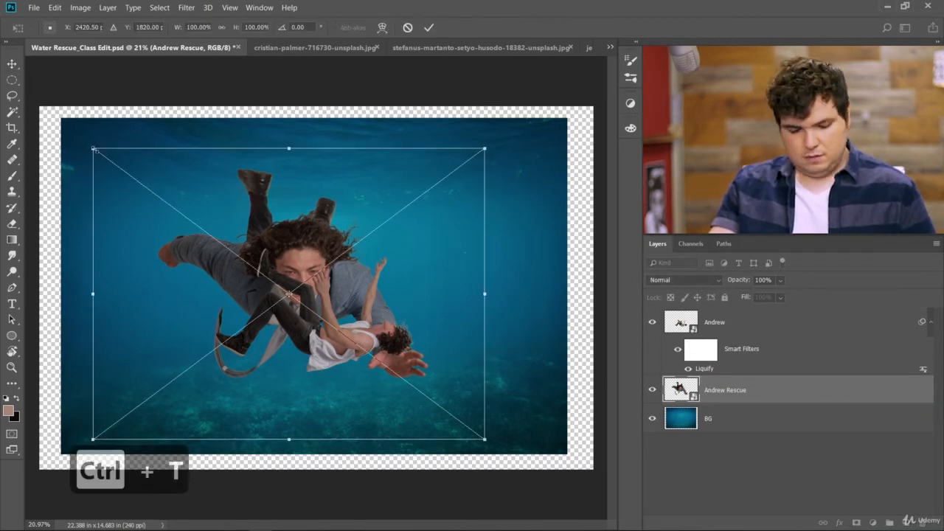
{"action": "left_click_drag", "start_coordinate": [94, 149], "coordinate": [326, 232]}
{"action": "left_click", "coordinate": [429, 27]}
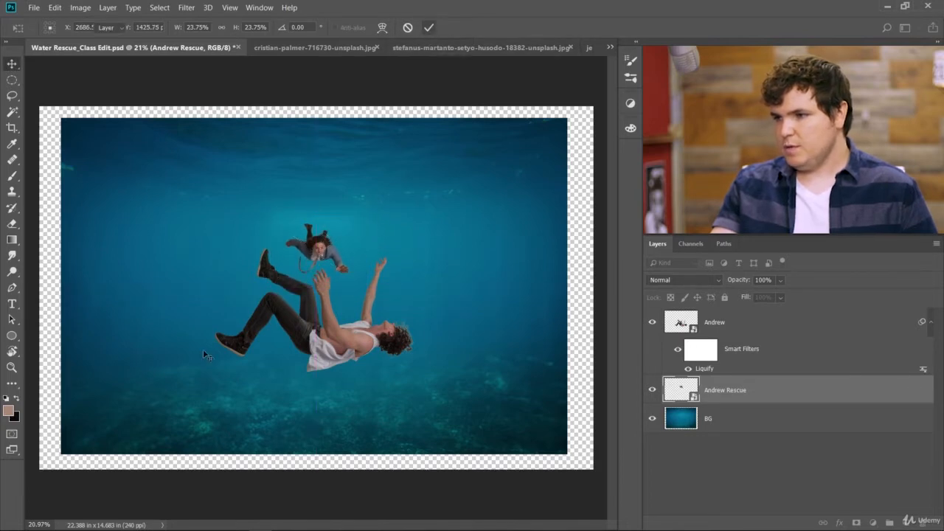
- Shift the suited rescuer slightly up and to the right, above the gap between the falling man's raised arms
{"action": "scroll", "coordinate": [260, 257], "scroll_direction": "up", "scroll_amount": 4}
{"action": "scroll", "coordinate": [260, 257], "scroll_direction": "down", "scroll_amount": 1}
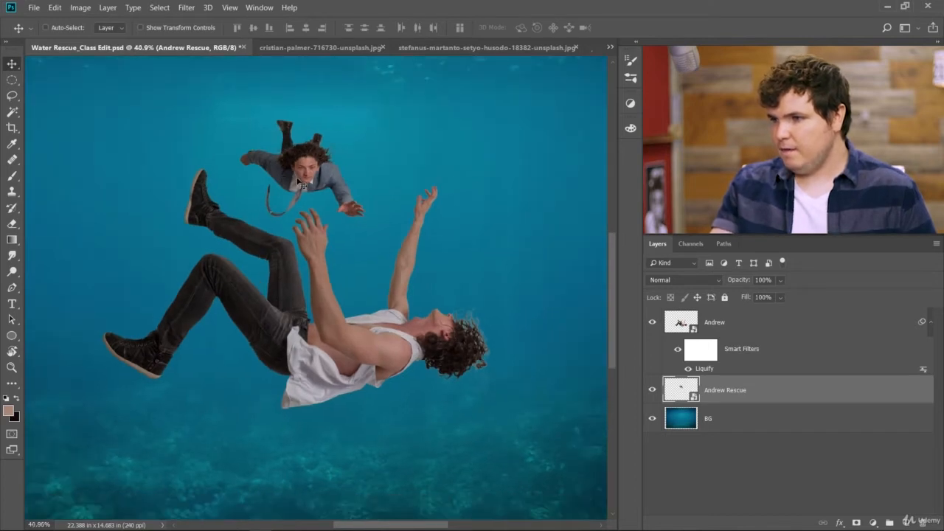
{"action": "left_click_drag", "start_coordinate": [298, 181], "coordinate": [323, 170]}
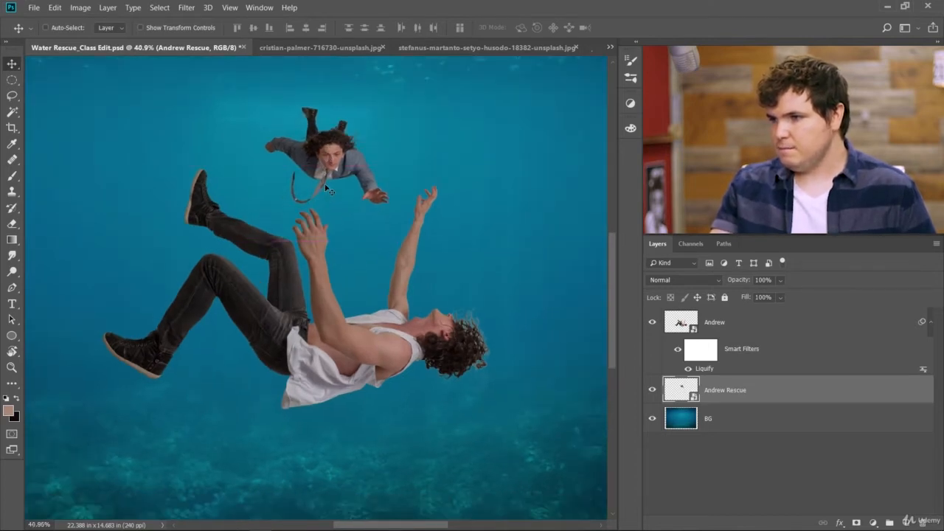
{"action": "scroll", "coordinate": [328, 181], "scroll_direction": "down", "scroll_amount": 4}
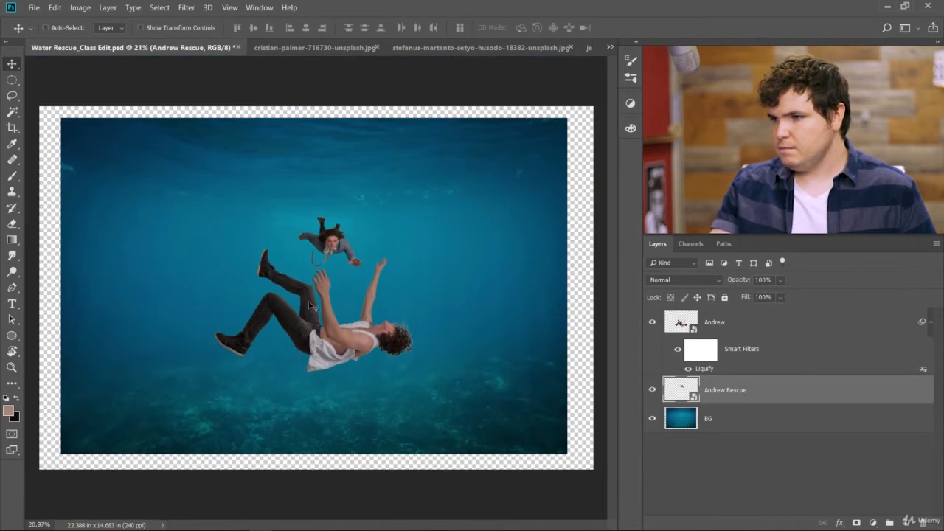
- Scale the falling man and the suited rescuer up together to about 119%, apply the transform and deselect both layers
{"action": "left_click_drag", "start_coordinate": [337, 241], "coordinate": [326, 245]}
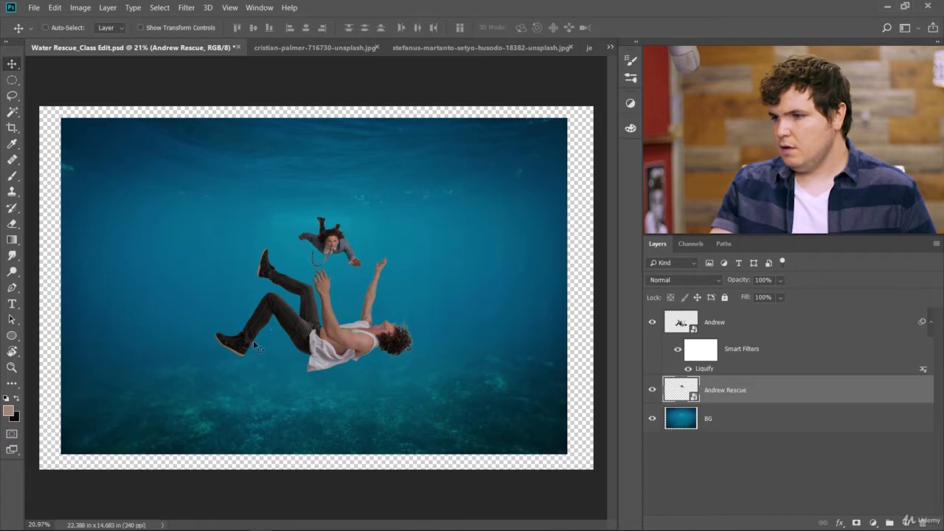
{"action": "left_click", "coordinate": [742, 326]}
{"action": "left_click", "coordinate": [751, 391], "text": "ctrl"}
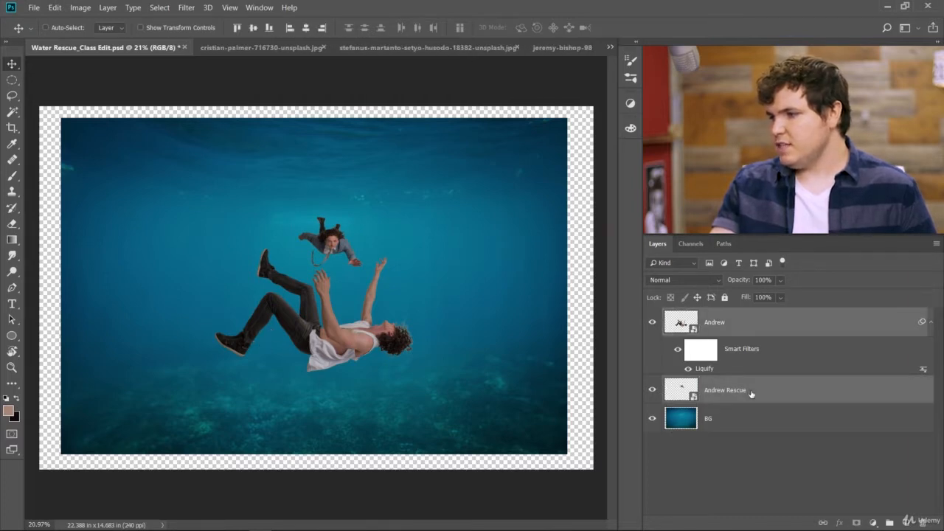
{"action": "key", "text": "ctrl+t"}
{"action": "left_click", "coordinate": [509, 223]}
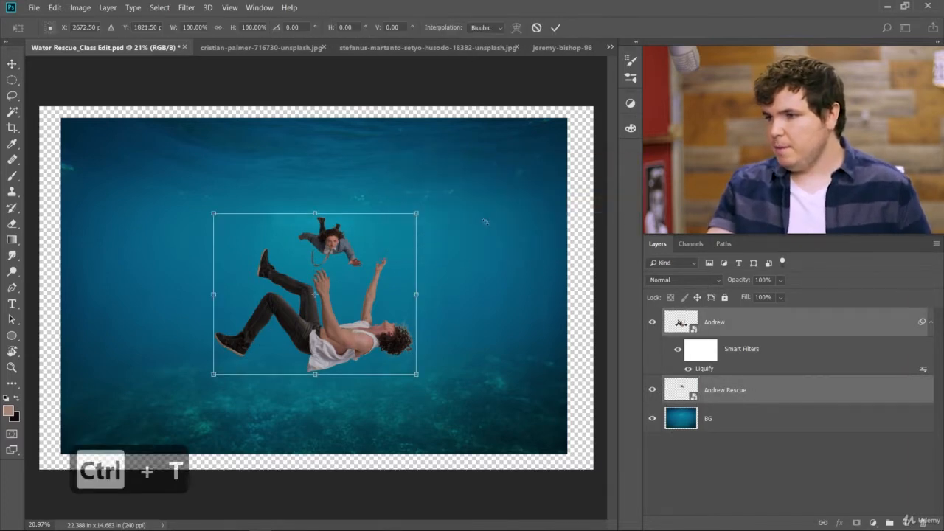
{"action": "left_click_drag", "start_coordinate": [415, 213], "coordinate": [437, 197]}
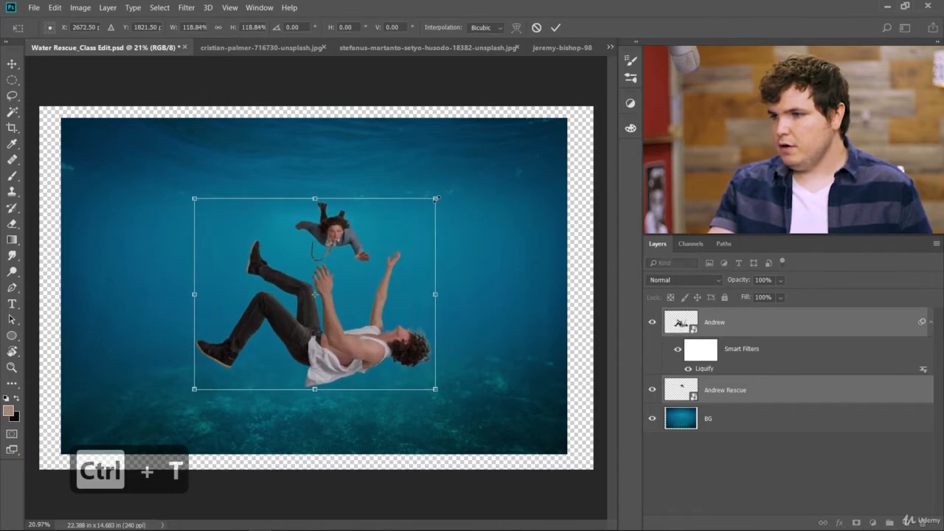
{"action": "left_click", "coordinate": [556, 29]}
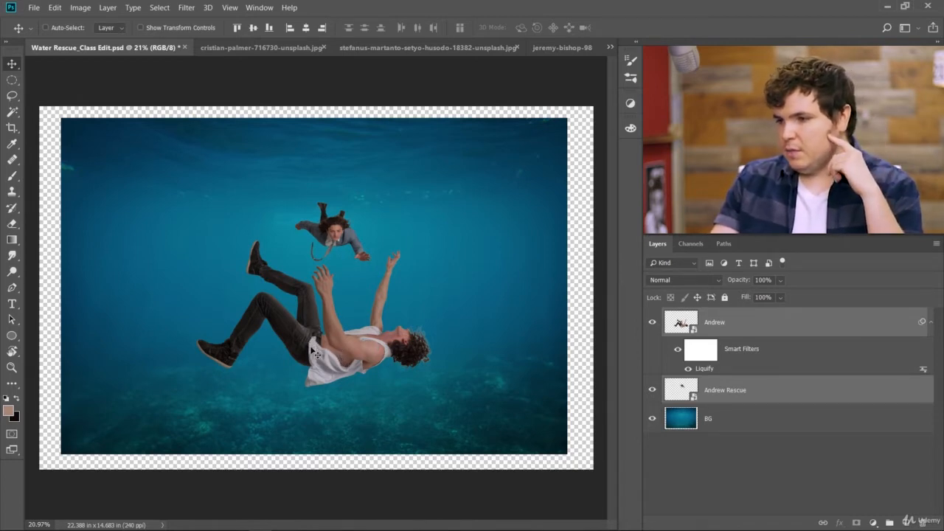
{"action": "left_click", "coordinate": [690, 451]}
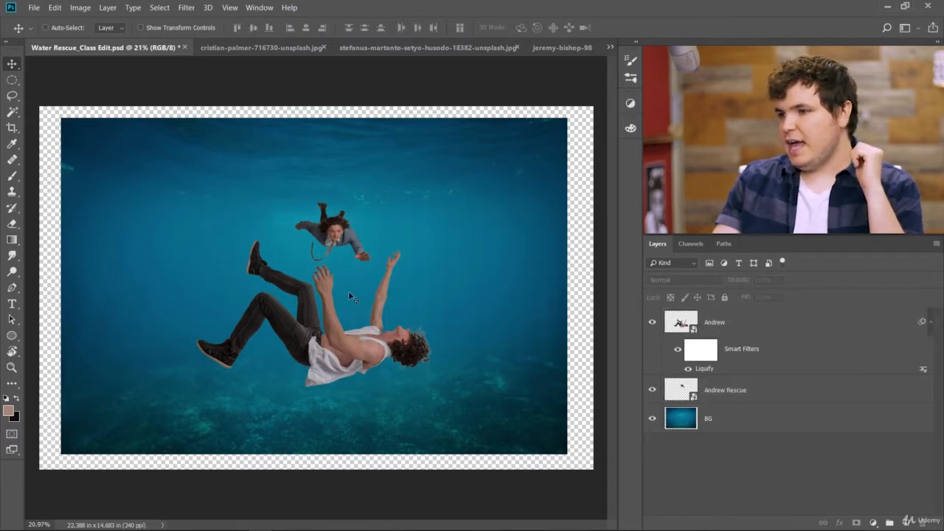
- Unlock the jeremy-bishop-98691-unsplash.jpg photo, copy it into the Water Rescue composite and place its layer between Andrew Rescue and BG
{"action": "left_click", "coordinate": [564, 47]}
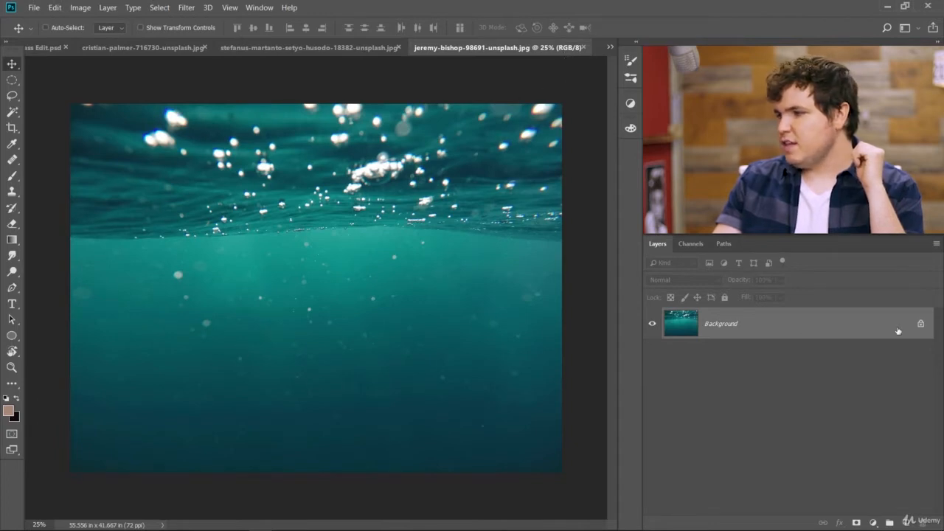
{"action": "left_click", "coordinate": [921, 325]}
{"action": "left_click_drag", "start_coordinate": [145, 135], "coordinate": [151, 153]}
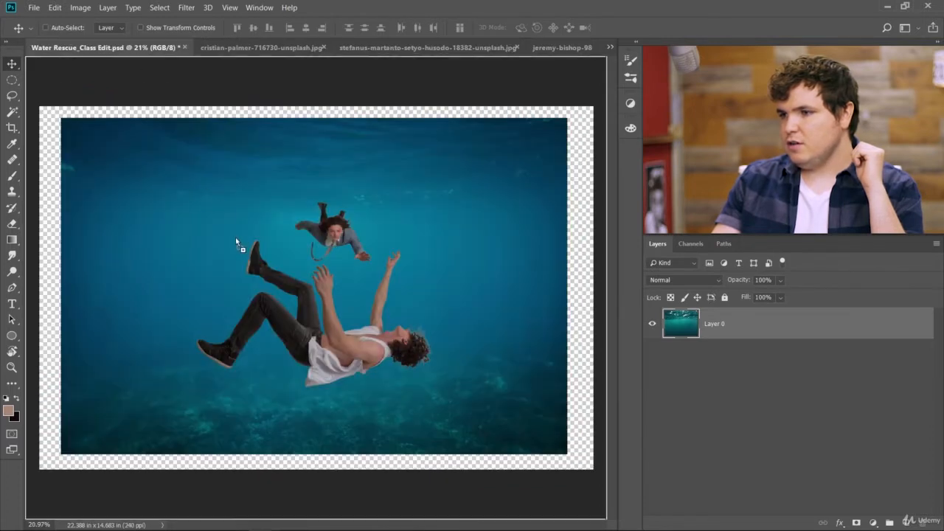
{"action": "left_click_drag", "start_coordinate": [235, 237], "coordinate": [293, 242]}
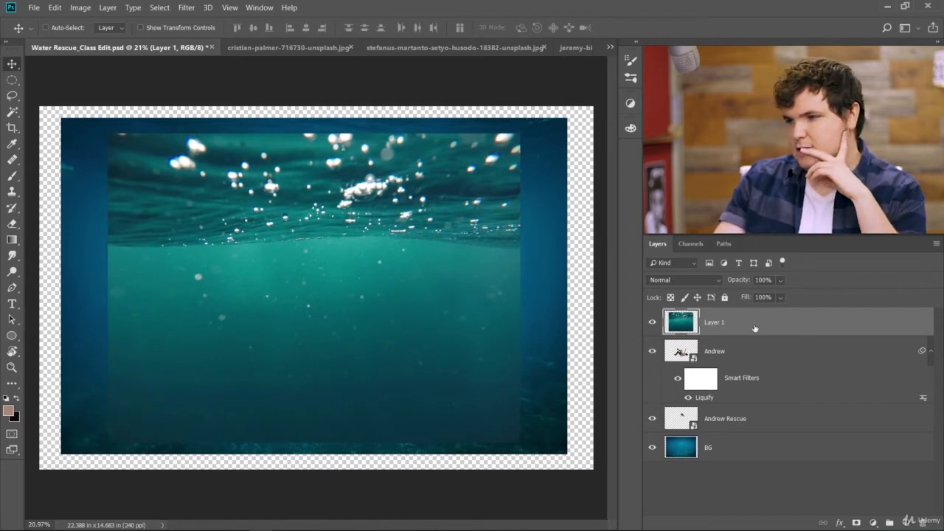
{"action": "left_click_drag", "start_coordinate": [766, 333], "coordinate": [780, 436]}
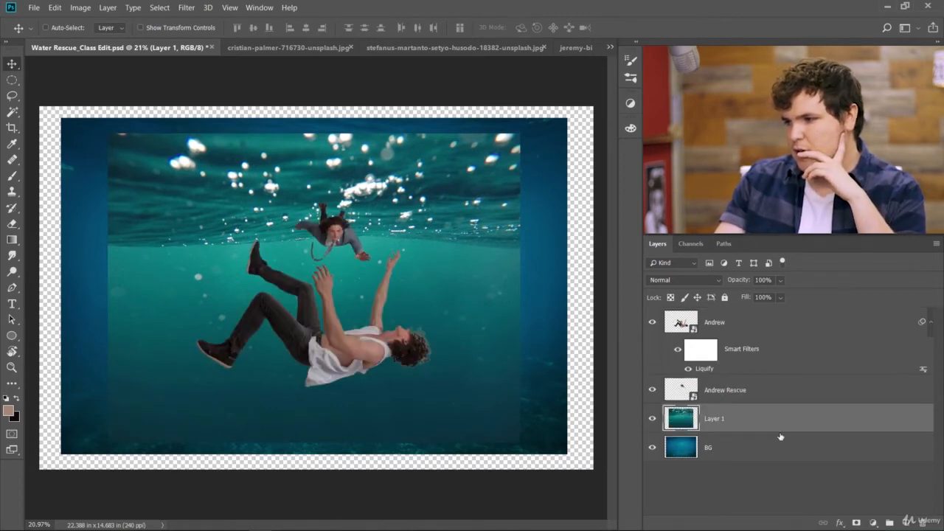
- Scale the teal water photo up to about 123% and position it to span the width of the blue background
{"action": "left_click_drag", "start_coordinate": [428, 197], "coordinate": [418, 100]}
{"action": "left_click_drag", "start_coordinate": [413, 169], "coordinate": [407, 196]}
{"action": "key", "text": "ctrl+t"}
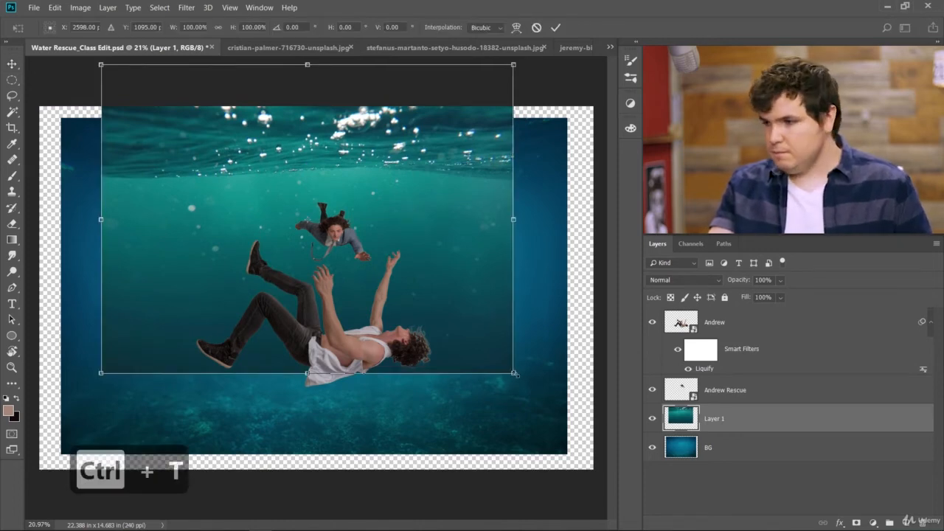
{"action": "left_click_drag", "start_coordinate": [512, 371], "coordinate": [561, 405]}
{"action": "left_click_drag", "start_coordinate": [521, 359], "coordinate": [535, 378]}
{"action": "left_click_drag", "start_coordinate": [527, 318], "coordinate": [527, 348]}
{"action": "scroll", "coordinate": [449, 276], "scroll_direction": "down", "scroll_amount": 5}
{"action": "scroll", "coordinate": [443, 277], "scroll_direction": "up", "scroll_amount": 5}
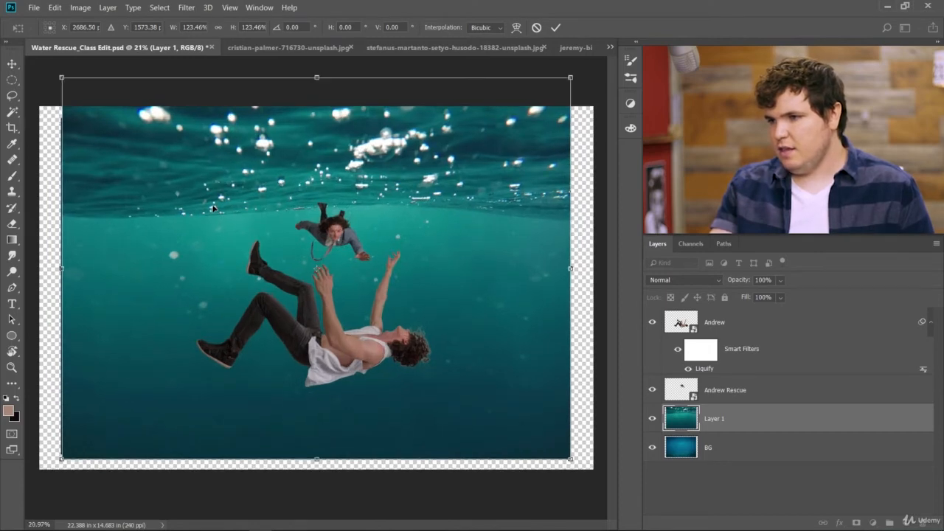
- Move the water photo's surface above the canvas, enlarge it to about 160% wide and 179% high, and apply the transform
{"action": "left_click_drag", "start_coordinate": [483, 246], "coordinate": [481, 137]}
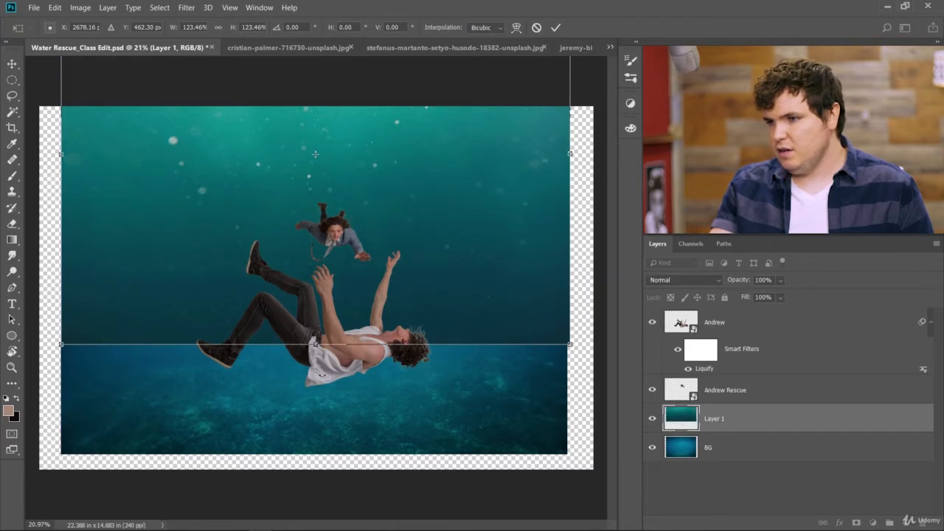
{"action": "left_click_drag", "start_coordinate": [315, 343], "coordinate": [315, 389]}
{"action": "left_click_drag", "start_coordinate": [517, 290], "coordinate": [515, 275]}
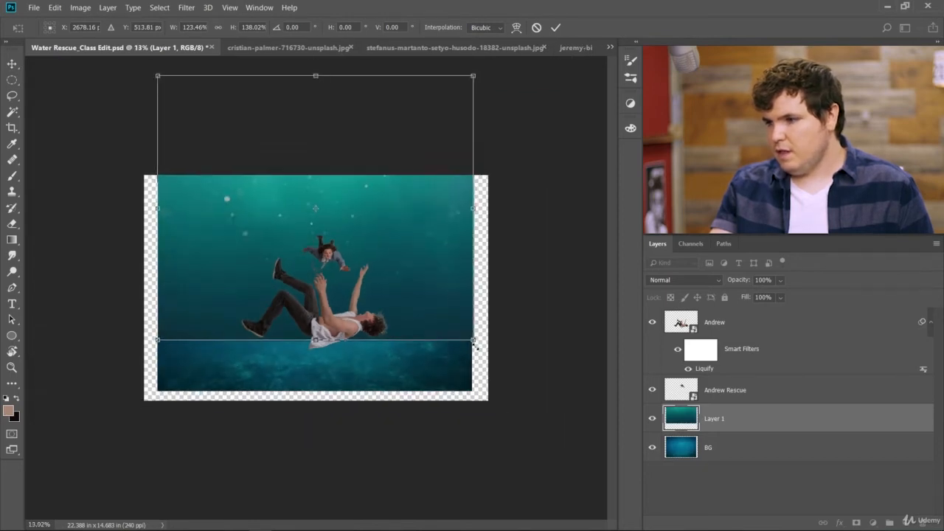
{"action": "left_click_drag", "start_coordinate": [476, 347], "coordinate": [523, 379]}
{"action": "mouse_move", "coordinate": [463, 313]}
{"action": "left_mouse_down"}
{"action": "mouse_move", "coordinate": [470, 328]}
{"action": "mouse_move", "coordinate": [461, 338]}
{"action": "mouse_move", "coordinate": [454, 329]}
{"action": "left_mouse_up"}
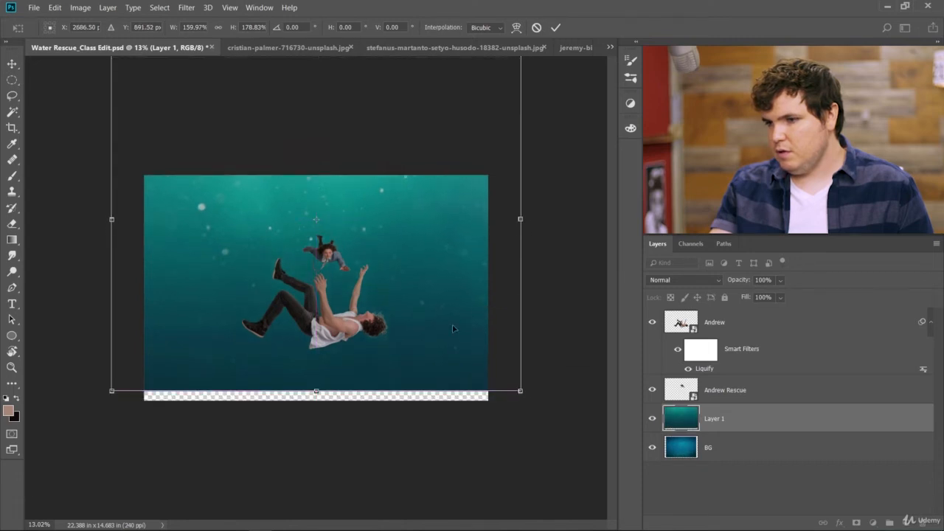
{"action": "key", "text": "ctrl+plus"}
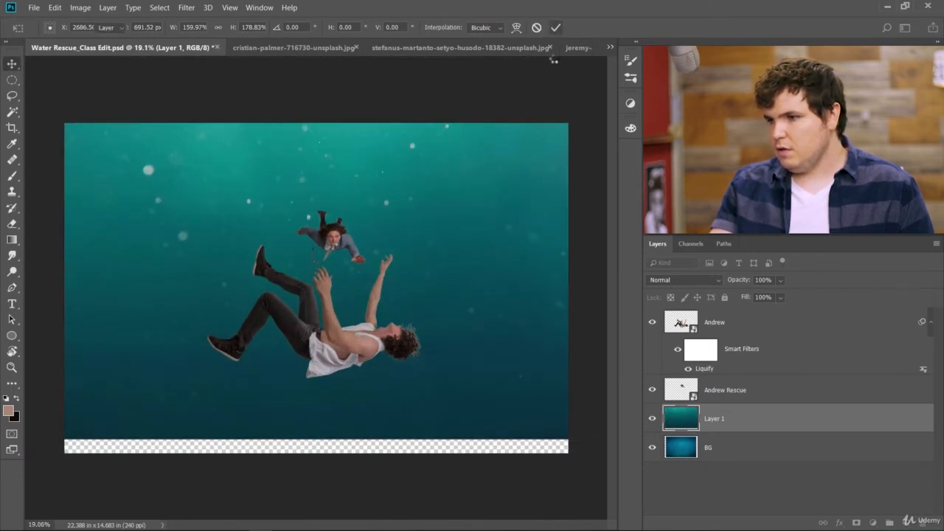
{"action": "key", "text": "Return"}
- Move the teal water layer above all other layers and set its blend mode to Soft Light
{"action": "left_click_drag", "start_coordinate": [774, 420], "coordinate": [754, 299]}
{"action": "left_click", "coordinate": [713, 280]}
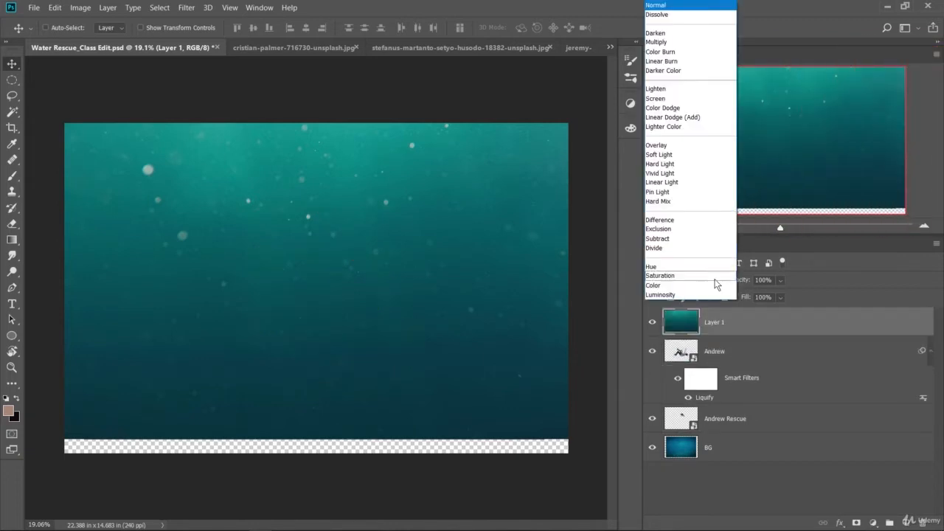
{"action": "left_click", "coordinate": [686, 156]}
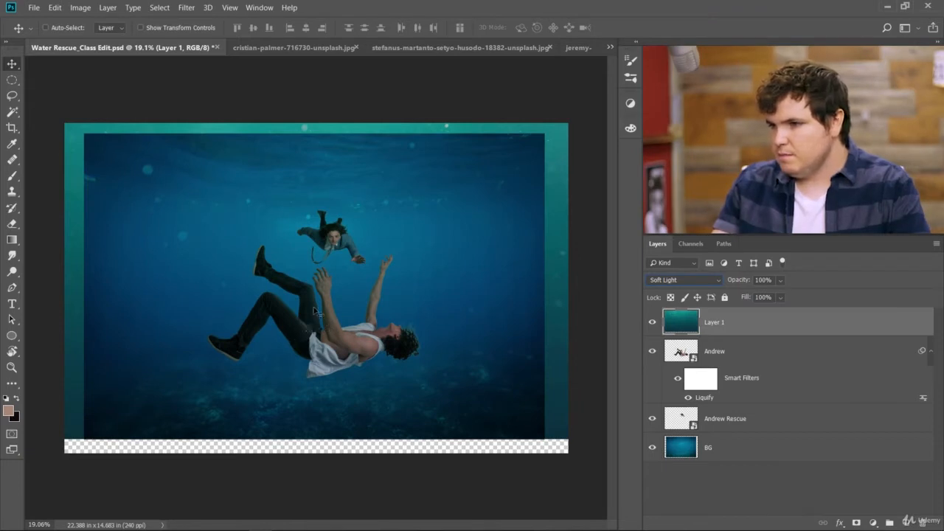
- Compare the composite with and without the Soft Light water layer
{"action": "scroll", "coordinate": [344, 293], "scroll_direction": "up", "scroll_amount": 7}
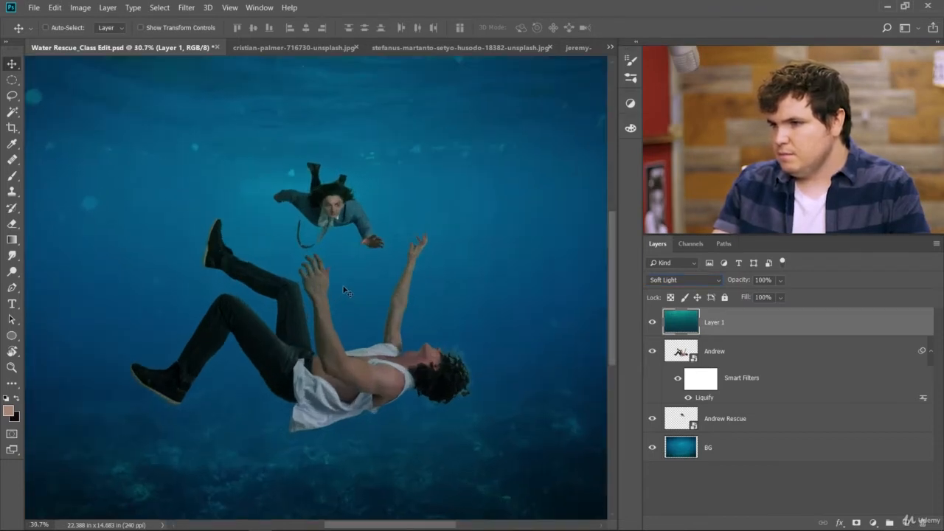
{"action": "scroll", "coordinate": [348, 301], "scroll_direction": "down", "scroll_amount": 5}
{"action": "left_click", "coordinate": [652, 322]}
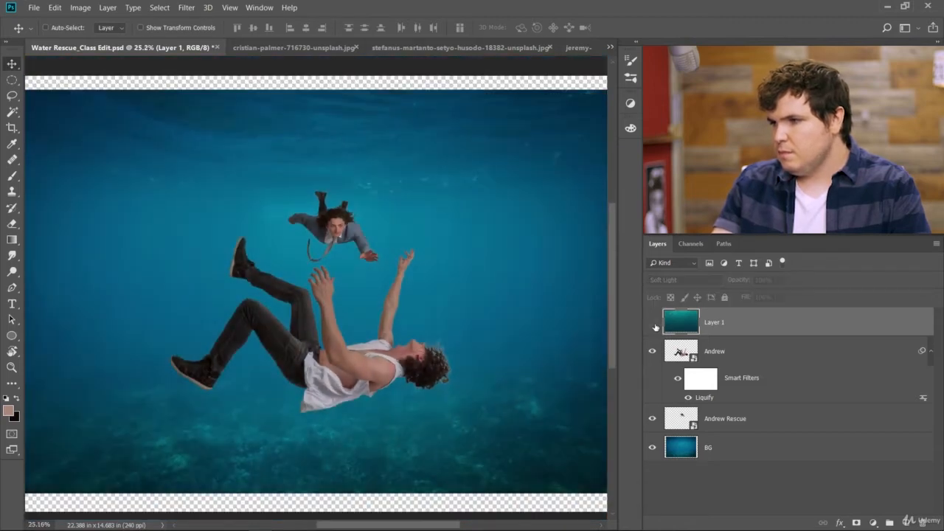
{"action": "left_click", "coordinate": [653, 321]}
{"action": "left_click", "coordinate": [652, 321]}
{"action": "left_click", "coordinate": [652, 322]}
{"action": "scroll", "coordinate": [450, 322], "scroll_direction": "down", "scroll_amount": 1}
{"action": "scroll", "coordinate": [450, 322], "scroll_direction": "down", "scroll_amount": 1}
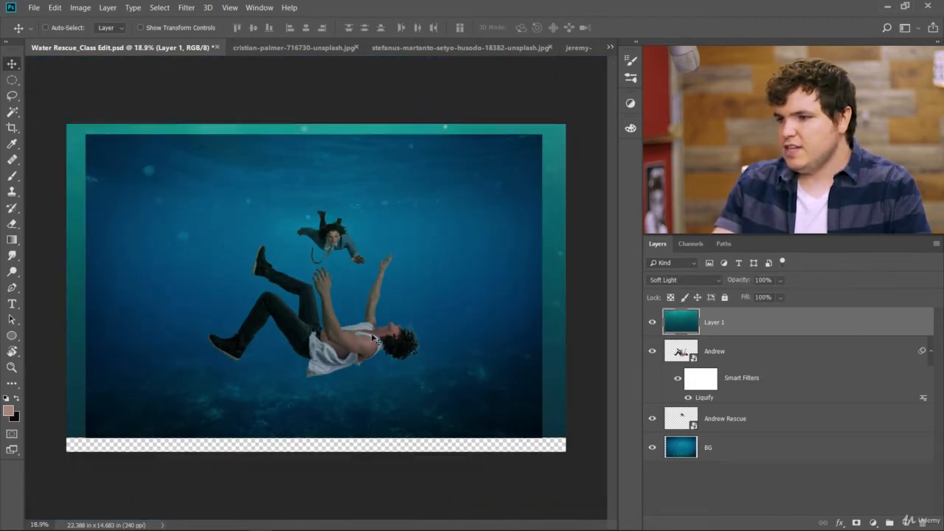
{"action": "left_click", "coordinate": [652, 322]}
{"action": "left_click", "coordinate": [652, 322]}
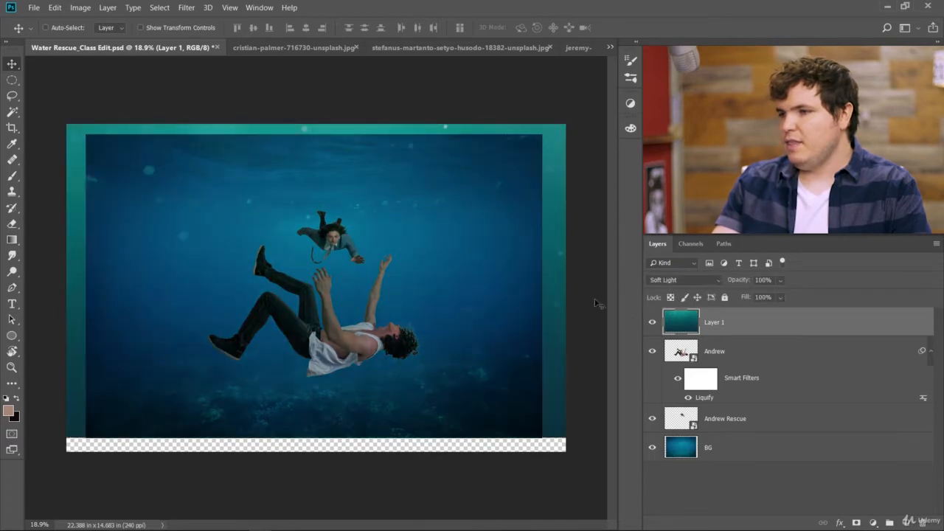
- Examine the overlay's color effect on the suited rescuer up close and on the whole image with the layer on and off
{"action": "scroll", "coordinate": [356, 236], "scroll_direction": "up", "scroll_amount": 2}
{"action": "scroll", "coordinate": [357, 237], "scroll_direction": "up", "scroll_amount": 4}
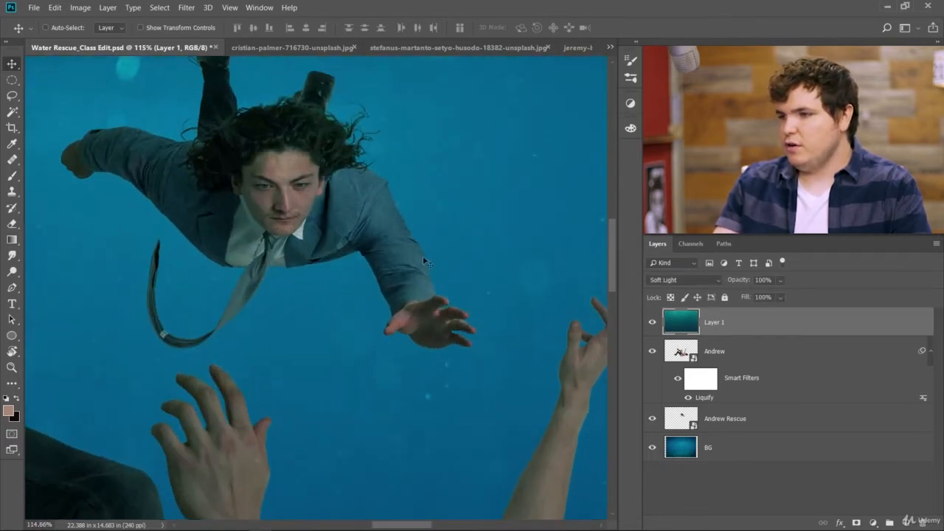
{"action": "scroll", "coordinate": [265, 478], "scroll_direction": "down", "scroll_amount": 6}
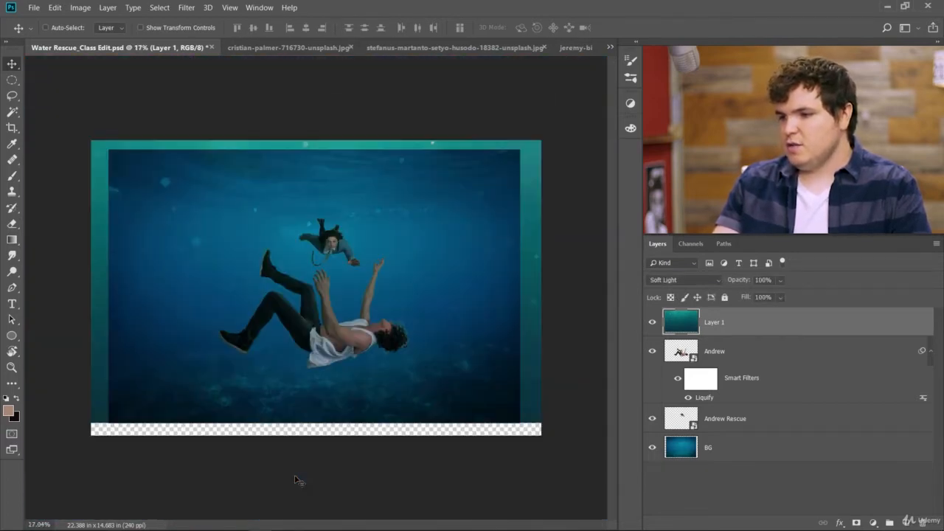
{"action": "scroll", "coordinate": [332, 417], "scroll_direction": "up", "scroll_amount": 4}
{"action": "scroll", "coordinate": [340, 402], "scroll_direction": "down", "scroll_amount": 2}
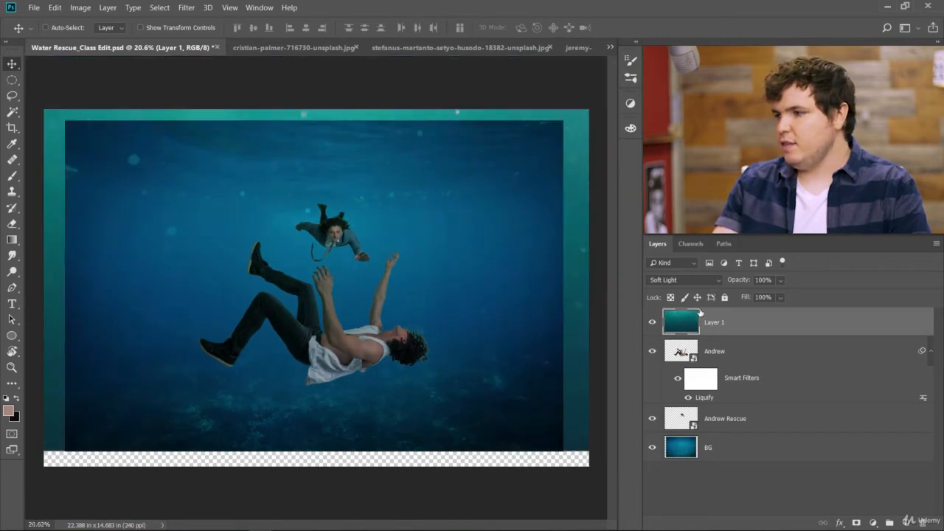
{"action": "left_click_drag", "start_coordinate": [740, 284], "coordinate": [780, 285]}
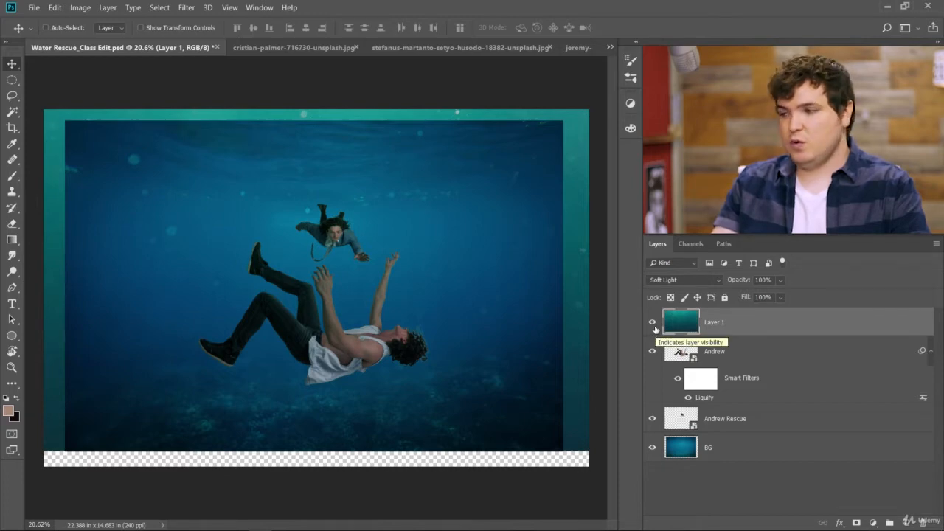
{"action": "left_click", "coordinate": [652, 322]}
{"action": "left_click", "coordinate": [653, 323]}
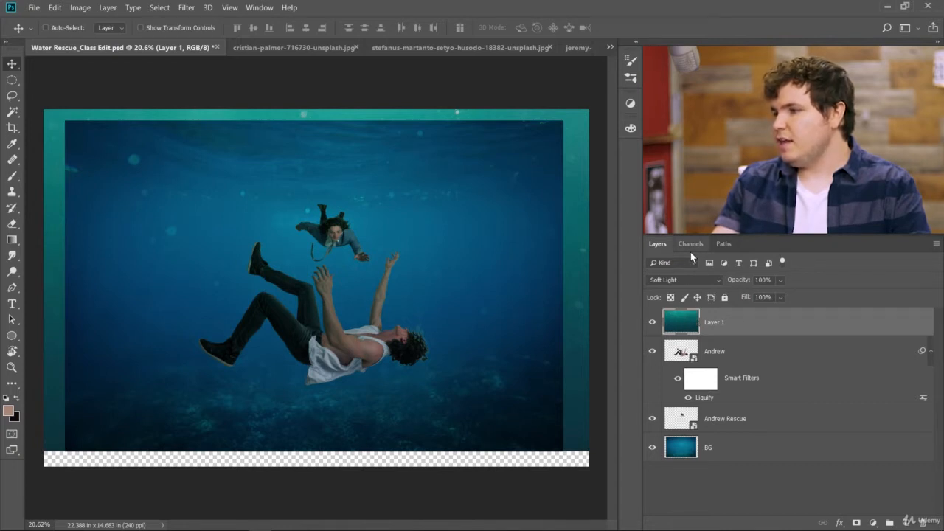
- Add a Vibrance adjustment with saturation at -100, clip it to the teal water layer and compare the result without that layer
{"action": "left_click", "coordinate": [630, 103]}
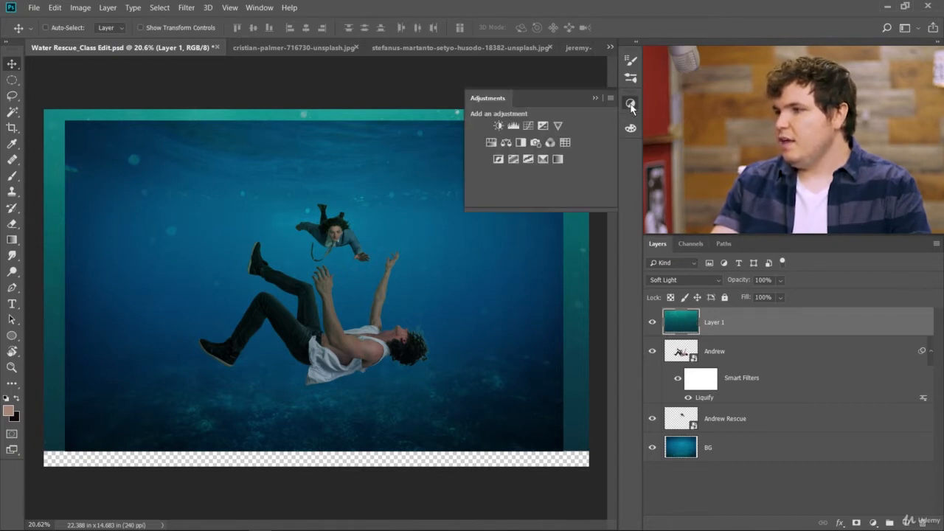
{"action": "left_click", "coordinate": [557, 125]}
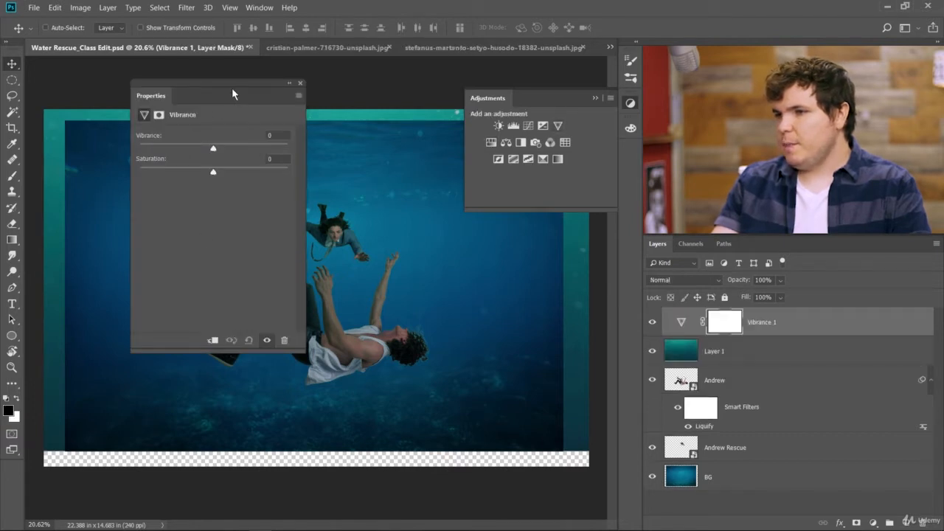
{"action": "left_click_drag", "start_coordinate": [232, 93], "coordinate": [127, 96]}
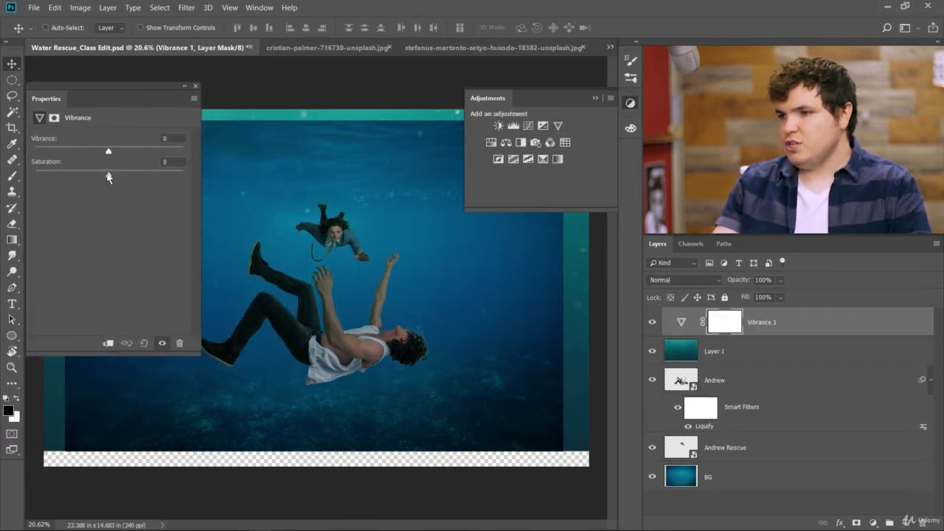
{"action": "left_click_drag", "start_coordinate": [108, 175], "coordinate": [2, 182]}
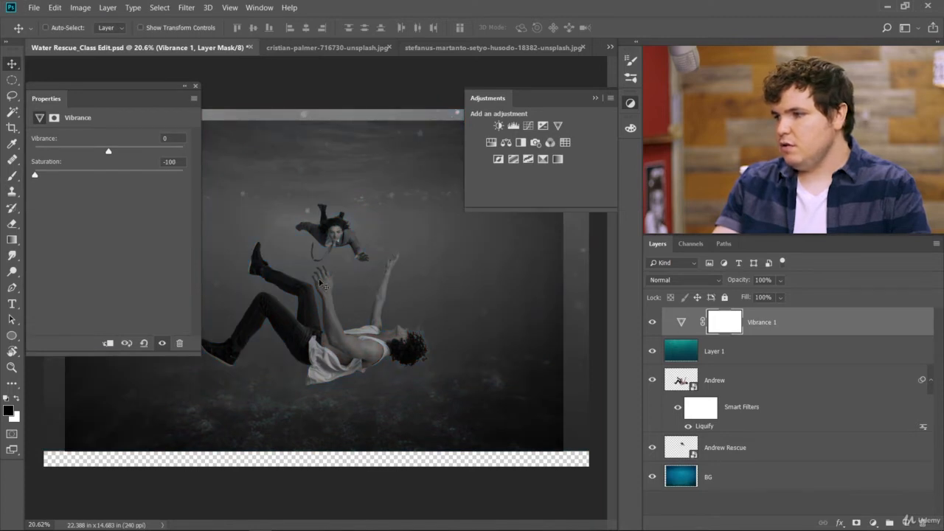
{"action": "left_click", "coordinate": [108, 343]}
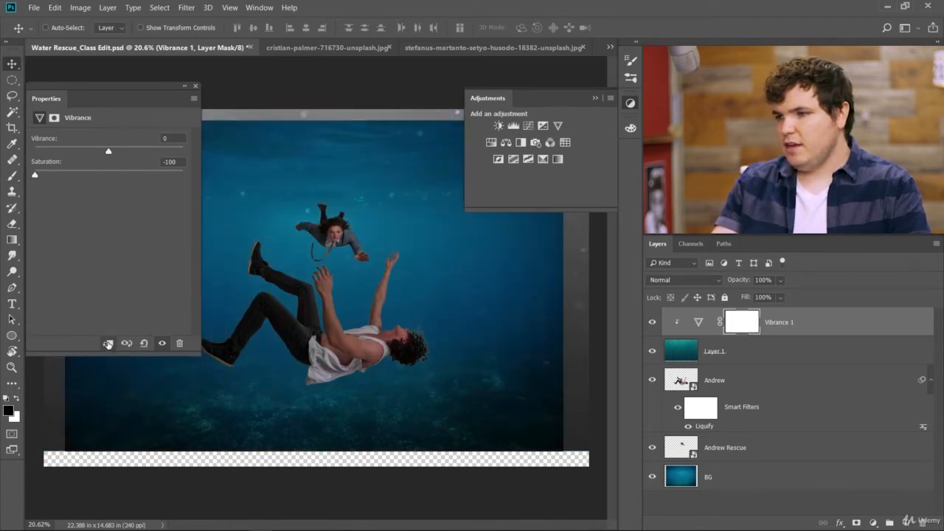
{"action": "left_click", "coordinate": [196, 86]}
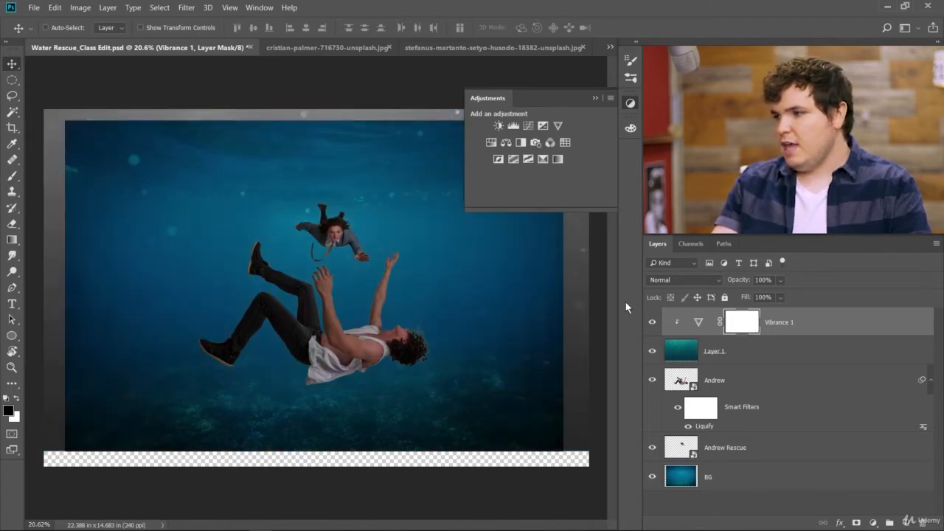
{"action": "left_click", "coordinate": [598, 98]}
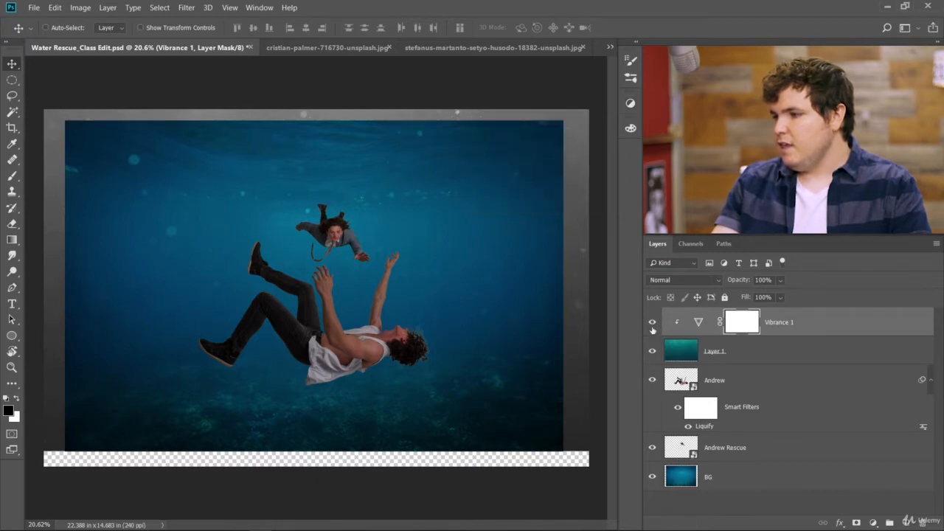
{"action": "left_click", "coordinate": [652, 352]}
{"action": "left_click", "coordinate": [652, 352]}
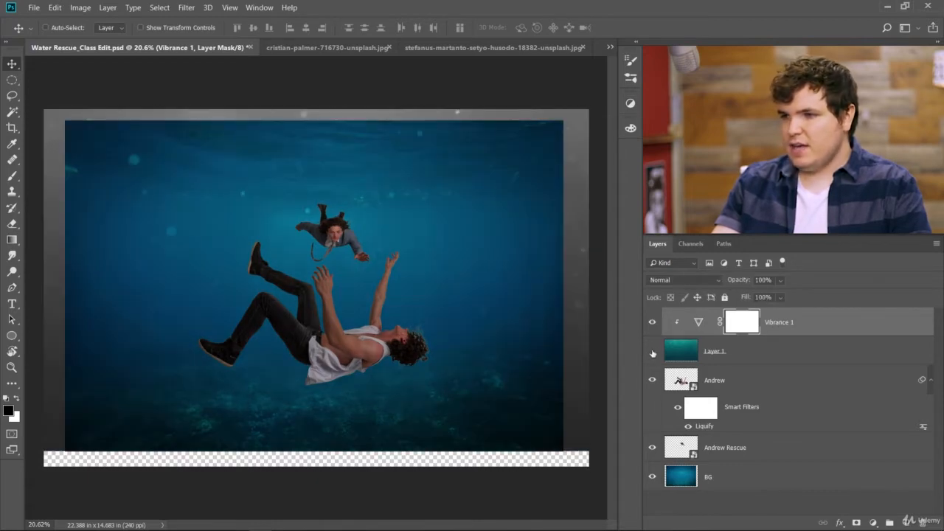
- Compare the composite with and without the desaturated teal water layer, and inspect the suited rescuer up close
{"action": "left_click", "coordinate": [652, 352]}
{"action": "left_click", "coordinate": [652, 352]}
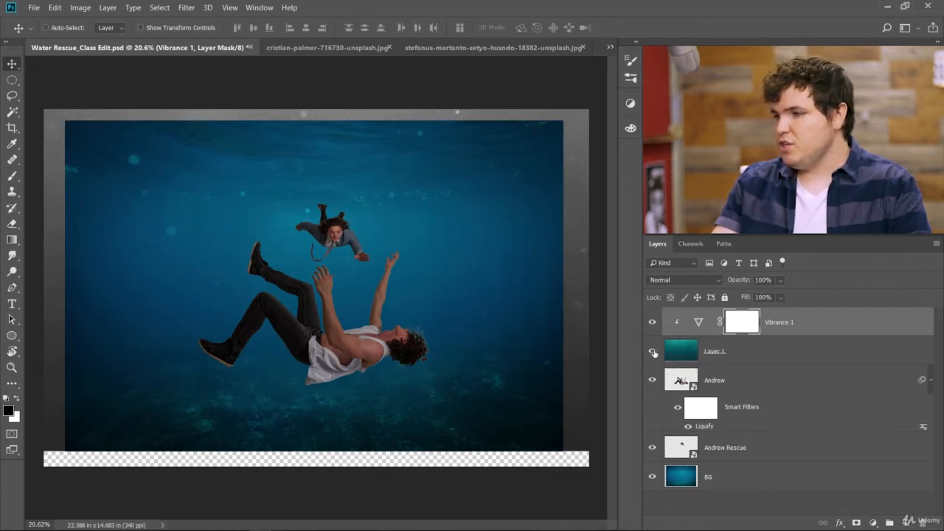
{"action": "left_click", "coordinate": [652, 352]}
{"action": "left_click", "coordinate": [652, 352]}
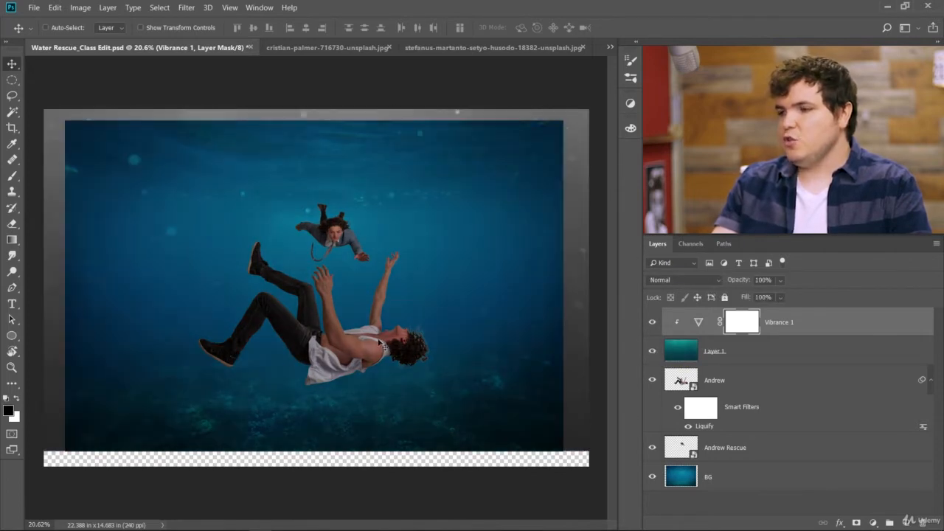
{"action": "scroll", "coordinate": [370, 185], "scroll_direction": "up", "scroll_amount": 6}
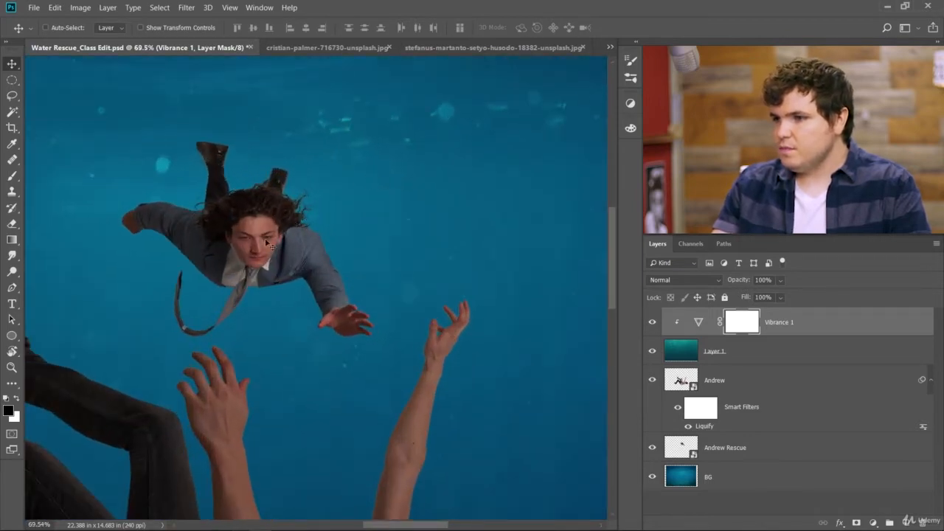
{"action": "scroll", "coordinate": [267, 243], "scroll_direction": "down", "scroll_amount": 5}
- Select the teal water layer, toggle its effect off and on over the whole image, and examine the water around the rescuer
{"action": "left_click", "coordinate": [673, 363]}
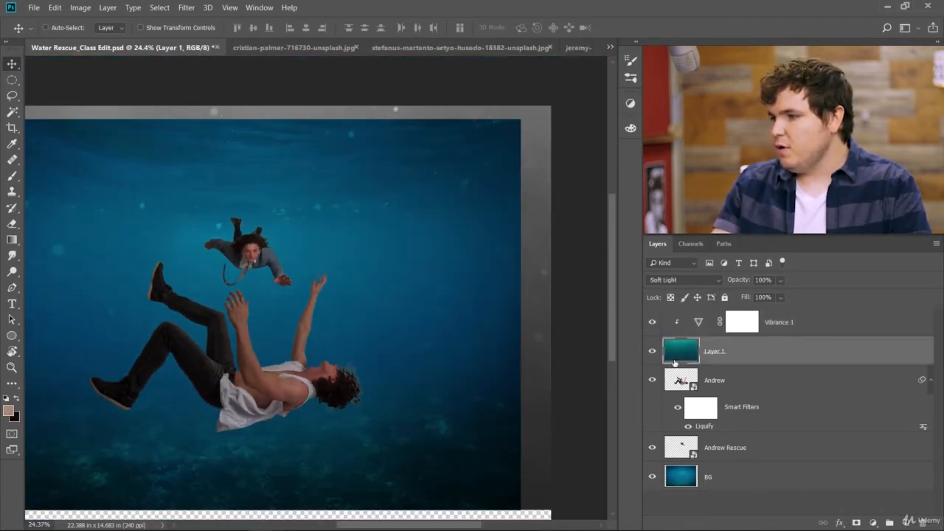
{"action": "scroll", "coordinate": [360, 288], "scroll_direction": "down", "scroll_amount": 2}
{"action": "scroll", "coordinate": [343, 299], "scroll_direction": "up", "scroll_amount": 1}
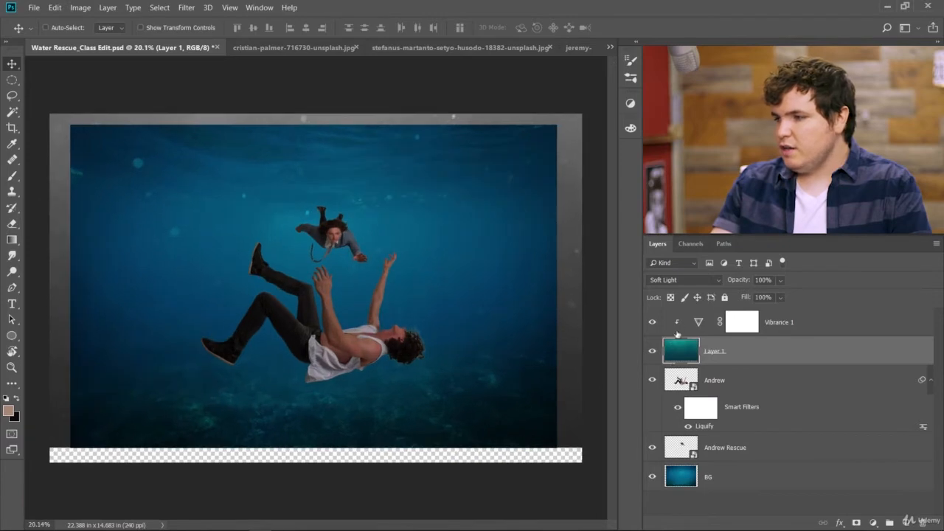
{"action": "left_click", "coordinate": [653, 352]}
{"action": "left_click", "coordinate": [653, 352]}
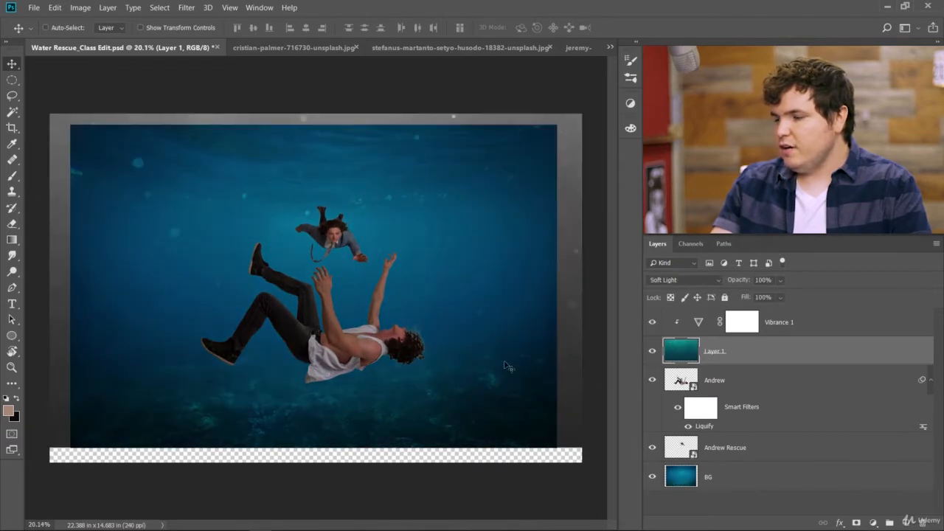
{"action": "left_click", "coordinate": [652, 351]}
{"action": "left_click", "coordinate": [652, 351]}
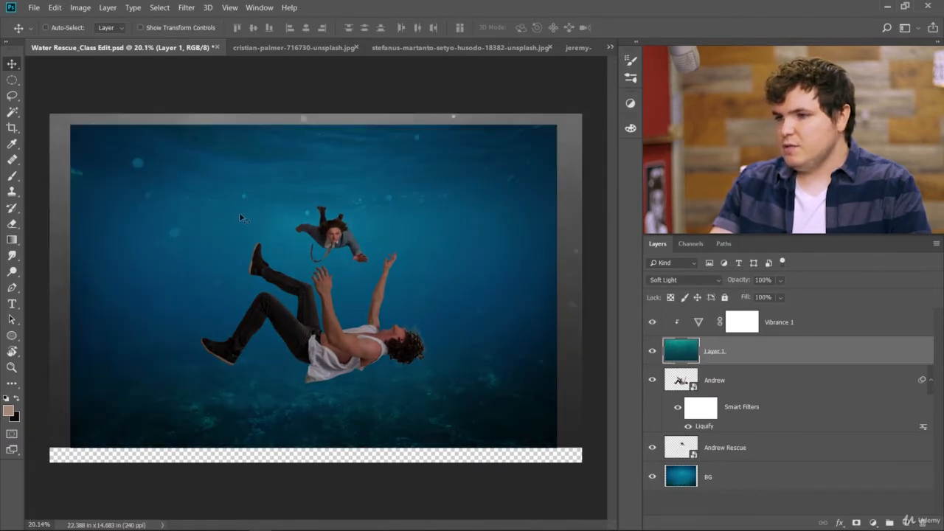
{"action": "scroll", "coordinate": [297, 200], "scroll_direction": "up", "scroll_amount": 5}
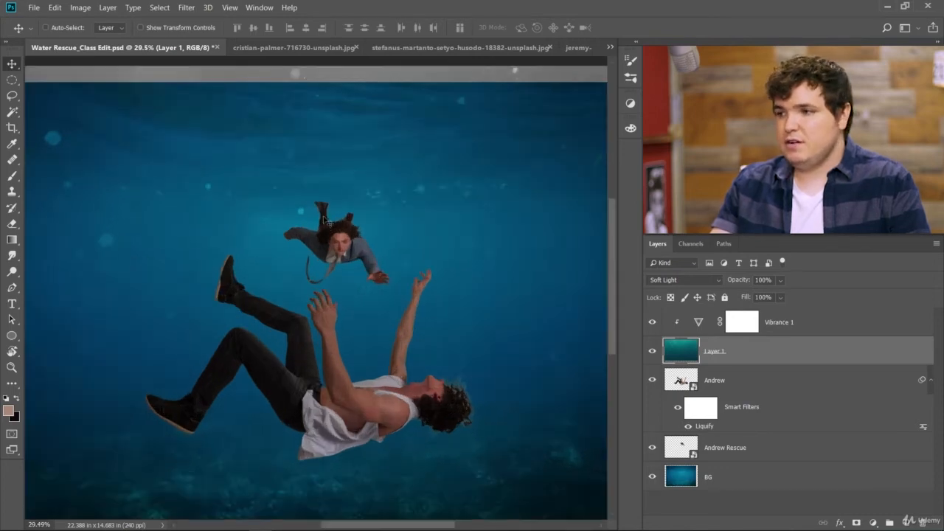
{"action": "scroll", "coordinate": [317, 242], "scroll_direction": "up", "scroll_amount": 4}
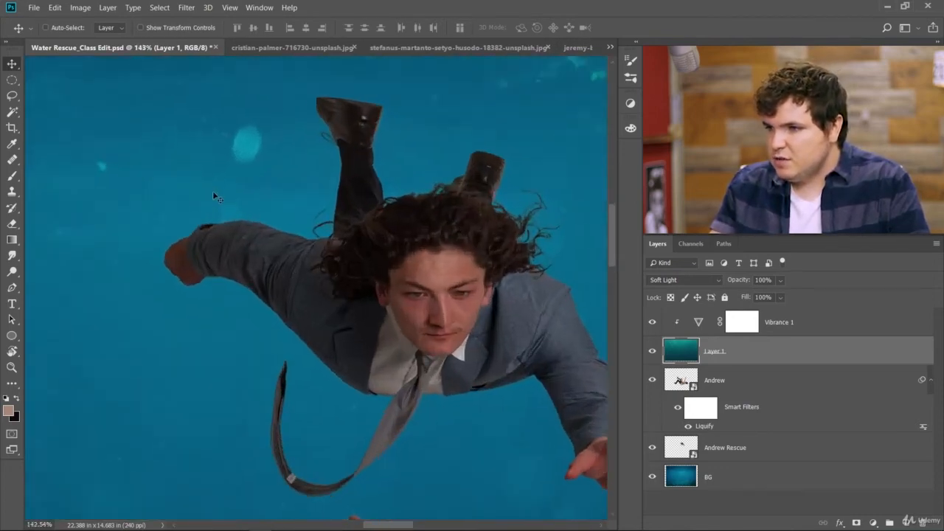
{"action": "scroll", "coordinate": [236, 221], "scroll_direction": "down", "scroll_amount": 8}
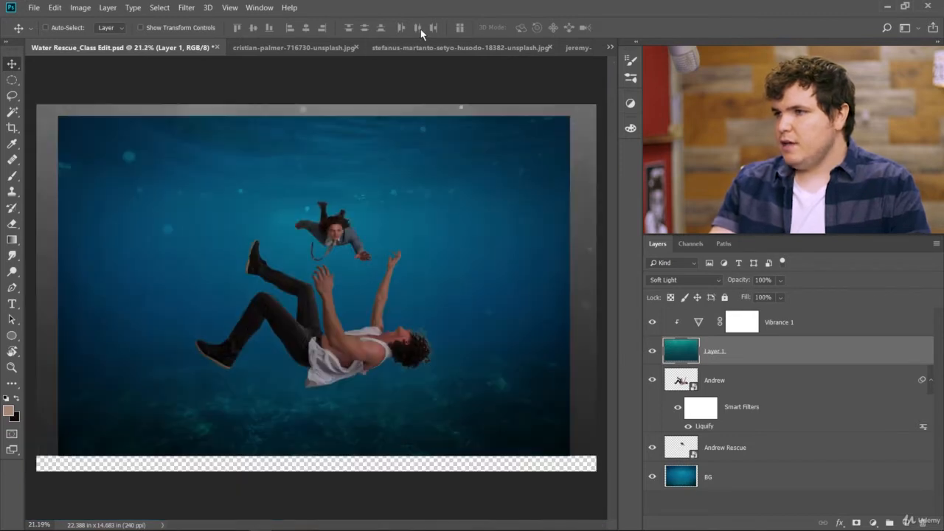
- Close the source photos of the blue seabed and the teal water surface without saving their changes
{"action": "left_click", "coordinate": [425, 48]}
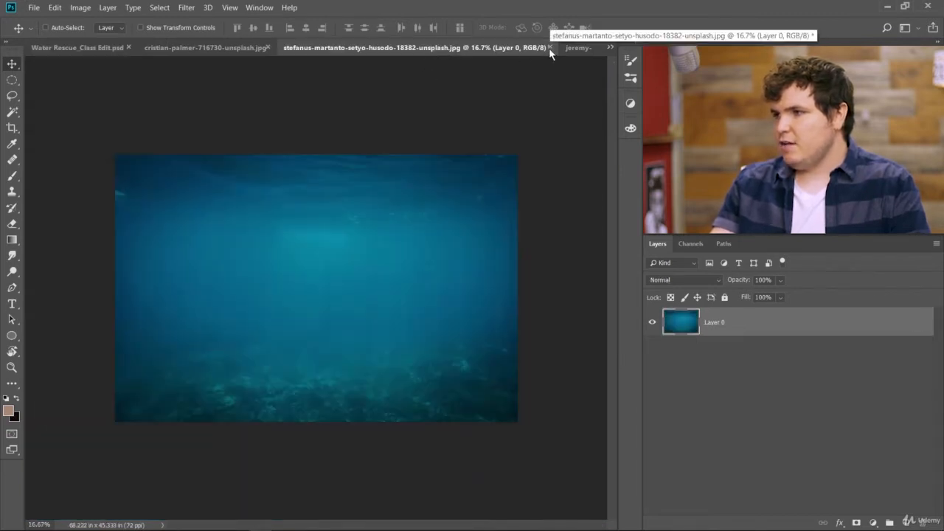
{"action": "left_click", "coordinate": [549, 48]}
{"action": "left_click", "coordinate": [497, 216]}
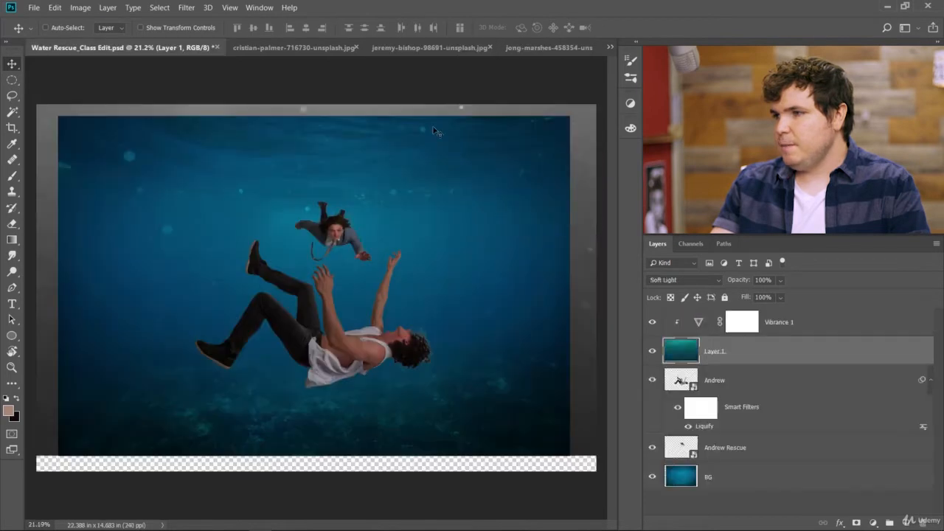
{"action": "left_click", "coordinate": [319, 49]}
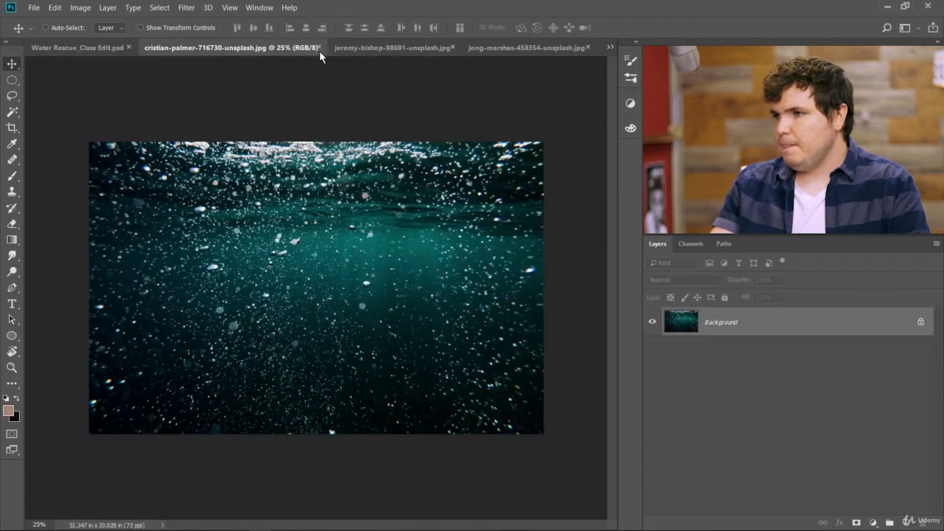
{"action": "left_click", "coordinate": [366, 50]}
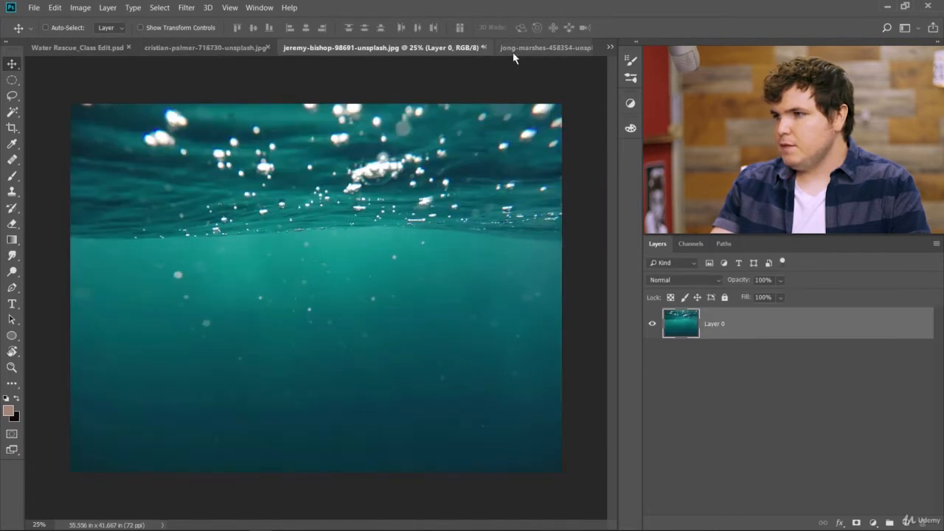
{"action": "left_click", "coordinate": [485, 48]}
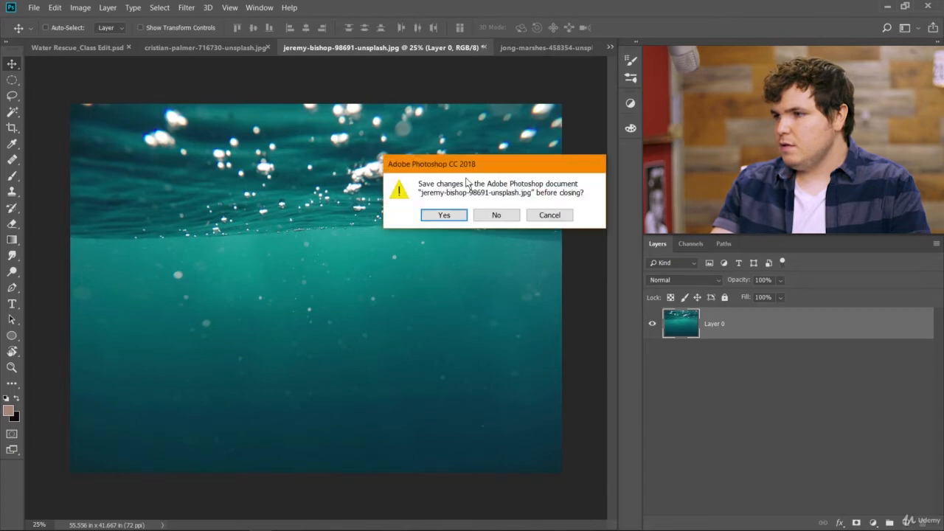
{"action": "left_click", "coordinate": [492, 215]}
- Unlock the bright blue water-surface photo's background and bring it into the Water Rescue composite above the teal layer, roughly centred
{"action": "left_click", "coordinate": [415, 51]}
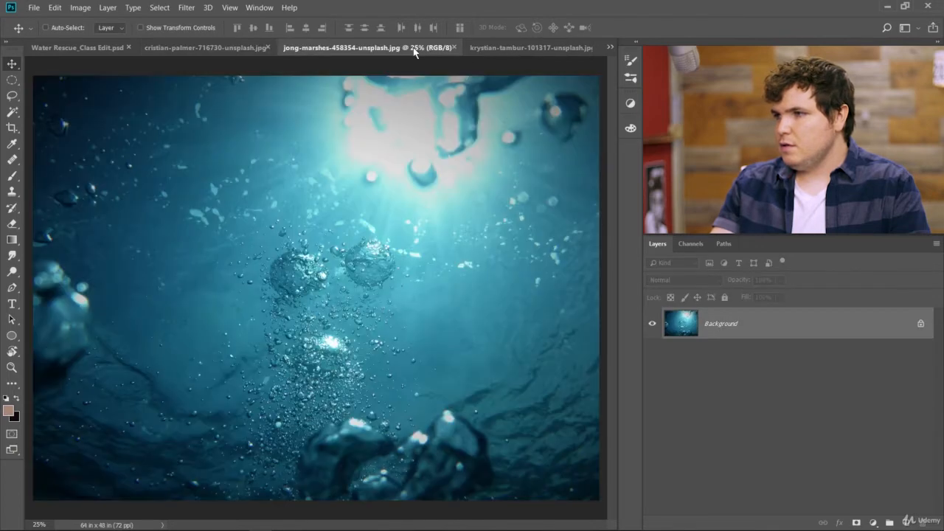
{"action": "left_click", "coordinate": [524, 50]}
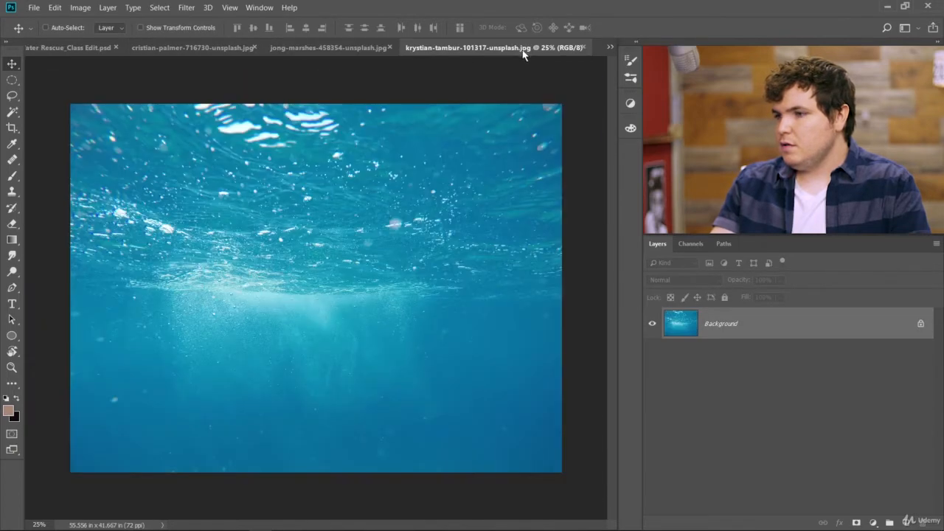
{"action": "left_click", "coordinate": [920, 324]}
{"action": "left_click_drag", "start_coordinate": [149, 125], "coordinate": [285, 189]}
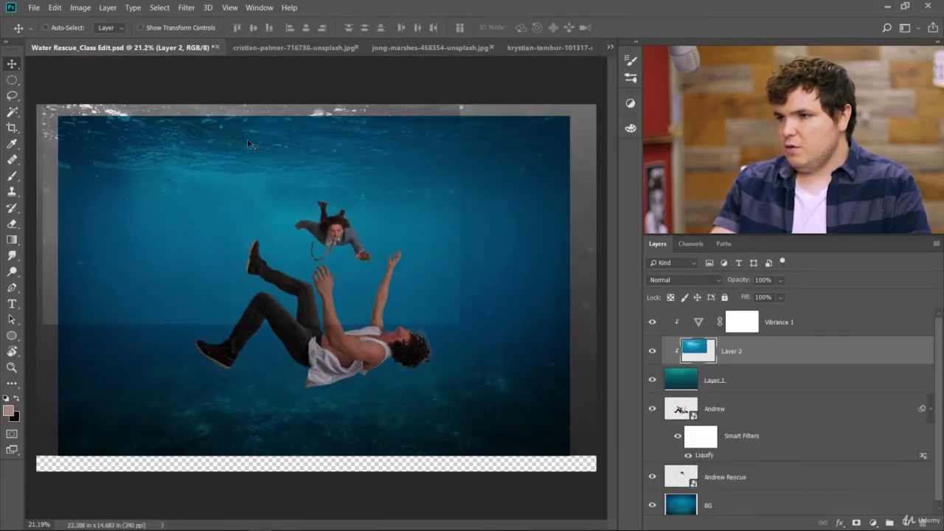
{"action": "left_click_drag", "start_coordinate": [247, 139], "coordinate": [330, 217]}
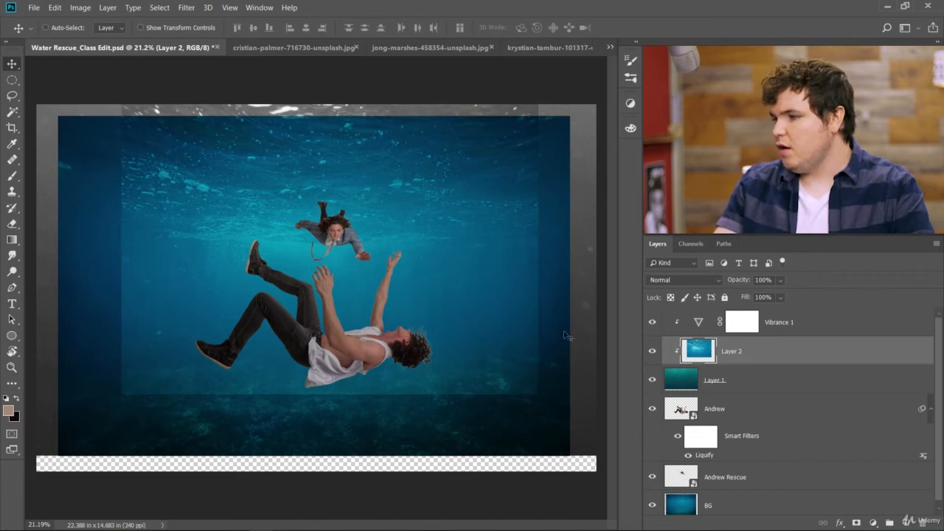
- Hide the suited rescuer's layer and shift the blue water-surface photo up toward the top of the scene
{"action": "left_click", "coordinate": [653, 478]}
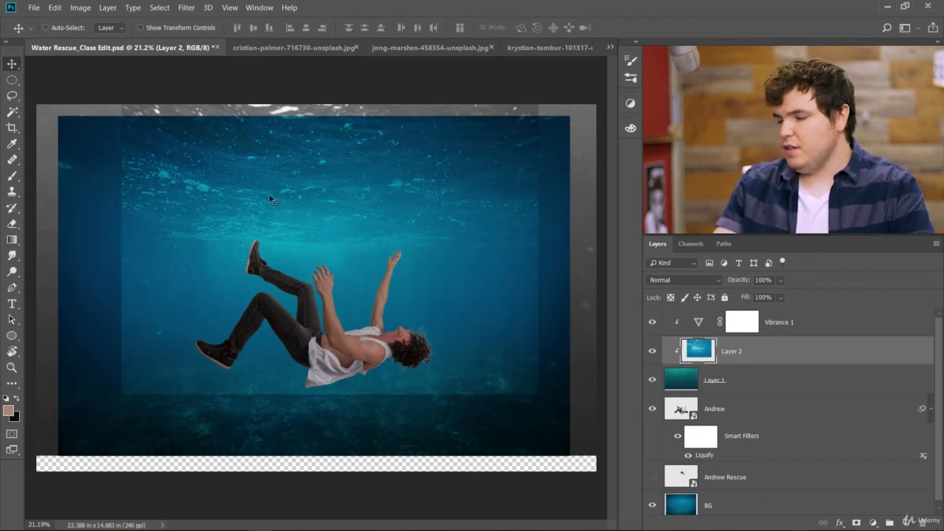
{"action": "scroll", "coordinate": [260, 215], "scroll_direction": "down", "scroll_amount": 3}
{"action": "scroll", "coordinate": [332, 326], "scroll_direction": "up", "scroll_amount": 5}
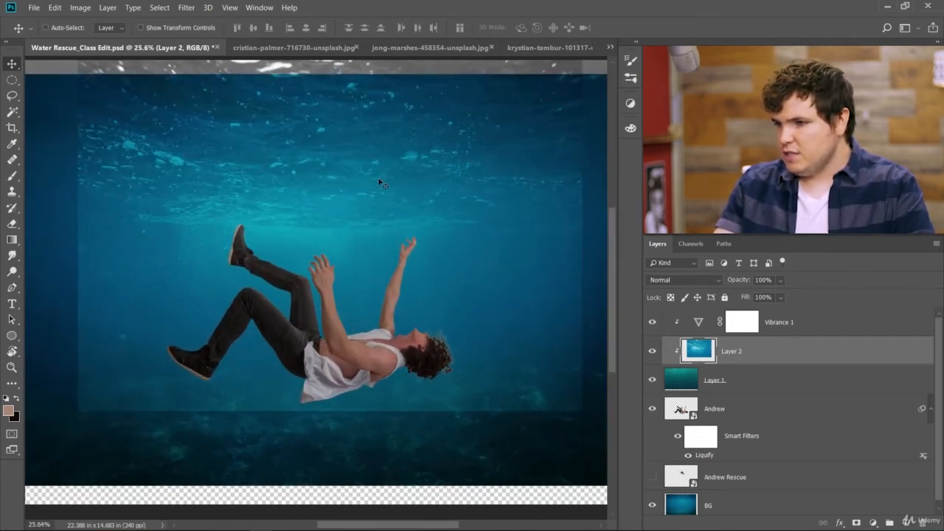
{"action": "left_click_drag", "start_coordinate": [325, 190], "coordinate": [323, 74]}
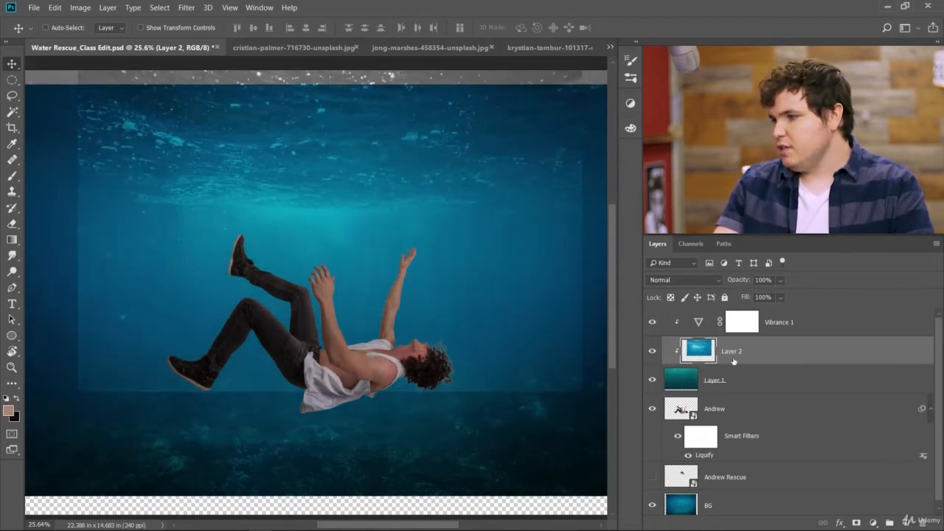
- Move Layer 2 above Vibrance 1 and release its clipping, then lower the photo slightly and compare the scene without it
{"action": "left_click_drag", "start_coordinate": [697, 352], "coordinate": [740, 322]}
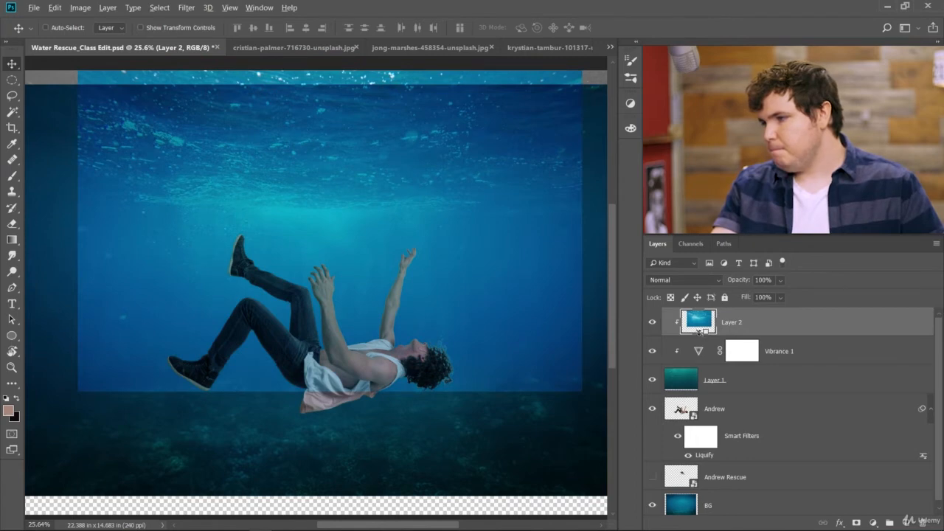
{"action": "left_click", "coordinate": [699, 335], "text": "alt"}
{"action": "left_click_drag", "start_coordinate": [359, 158], "coordinate": [354, 215]}
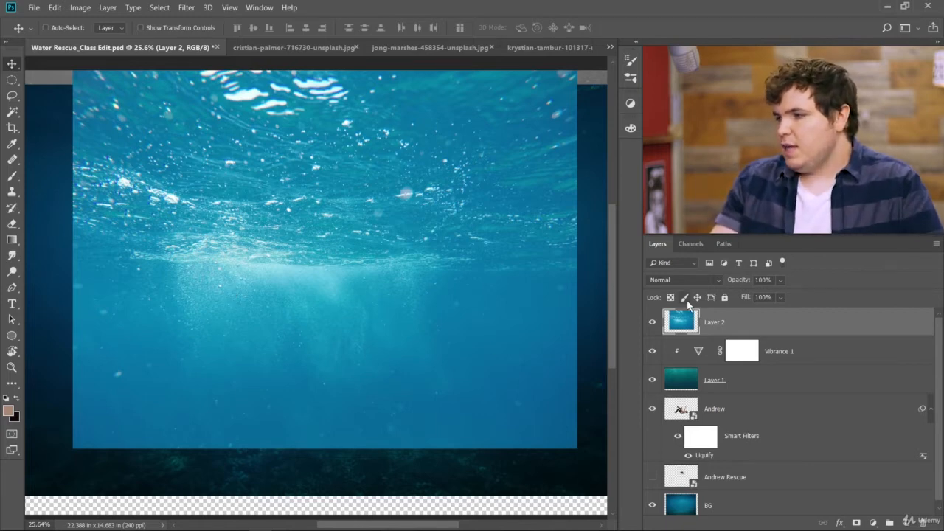
{"action": "left_click", "coordinate": [653, 322]}
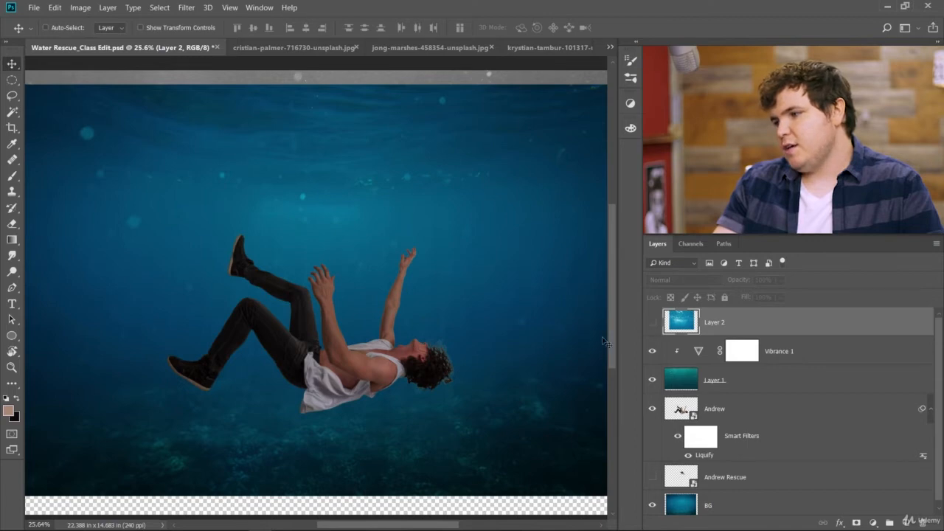
{"action": "left_click", "coordinate": [652, 322]}
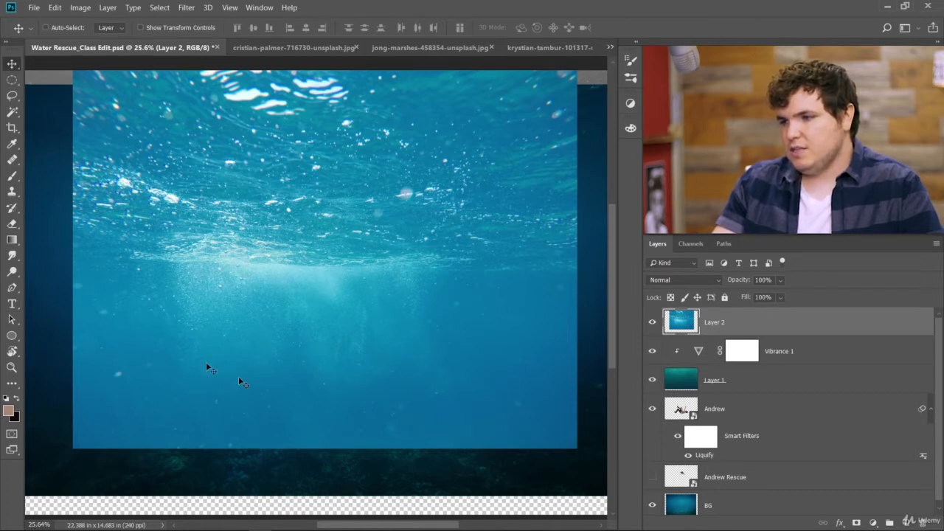
- Flip the blue water-surface photo horizontally and shift it slightly up and to the left
{"action": "left_click", "coordinate": [56, 8]}
{"action": "mouse_move", "coordinate": [156, 266]}
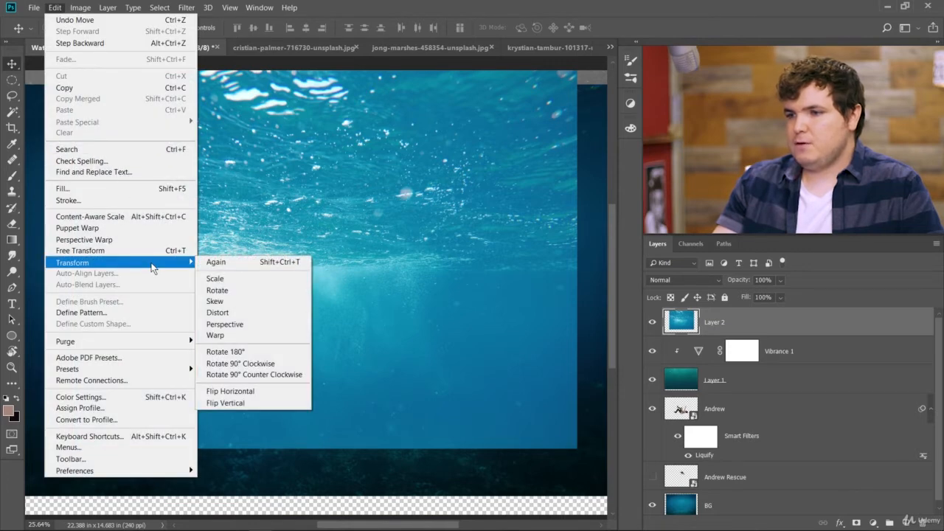
{"action": "left_click", "coordinate": [258, 394]}
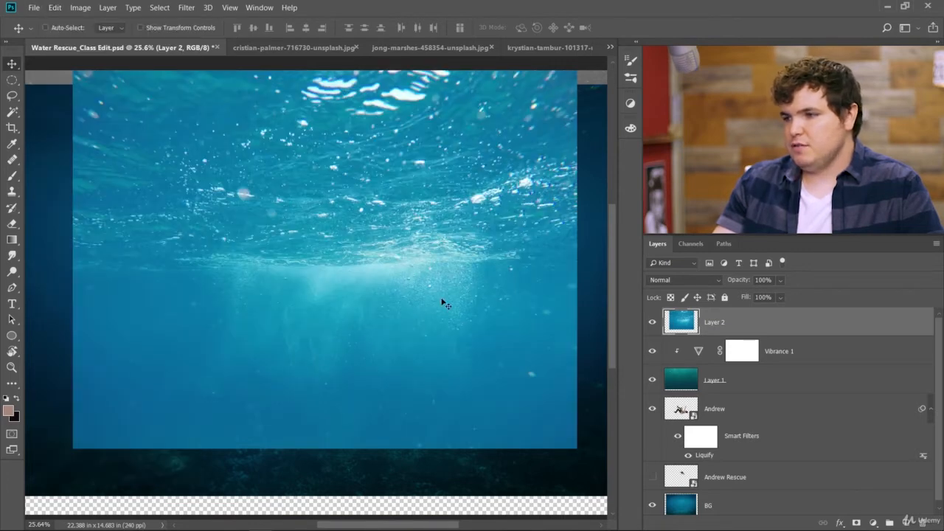
{"action": "left_click_drag", "start_coordinate": [365, 240], "coordinate": [352, 230]}
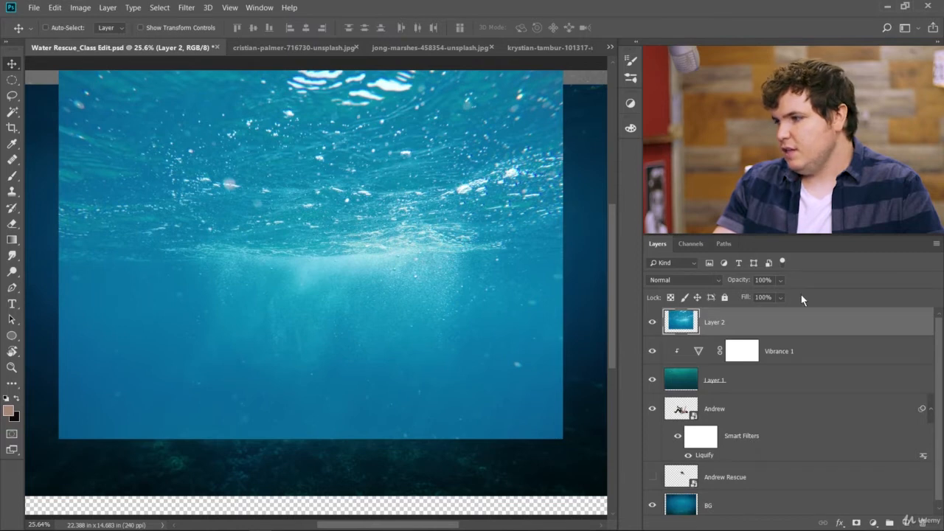
- Reduce the blue water-surface layer's opacity to 44% and adjust its position over the falling figure
{"action": "left_click_drag", "start_coordinate": [740, 284], "coordinate": [699, 284]}
{"action": "left_click_drag", "start_coordinate": [488, 187], "coordinate": [487, 210]}
{"action": "scroll", "coordinate": [405, 287], "scroll_direction": "down", "scroll_amount": 2}
- Scale the blue water-surface photo proportionally to 127.66% with Free Transform and shift it up and left over the background
{"action": "key", "text": "ctrl+t"}
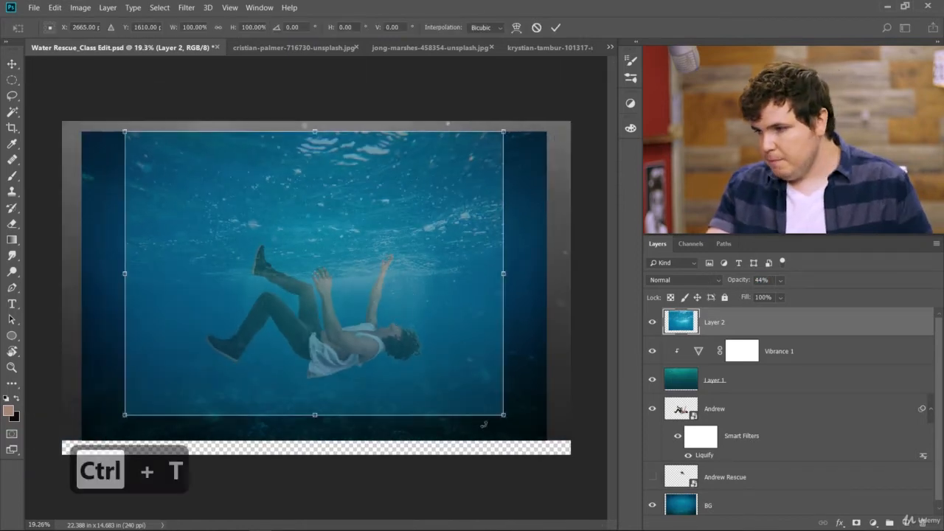
{"action": "left_click_drag", "start_coordinate": [504, 417], "coordinate": [544, 436]}
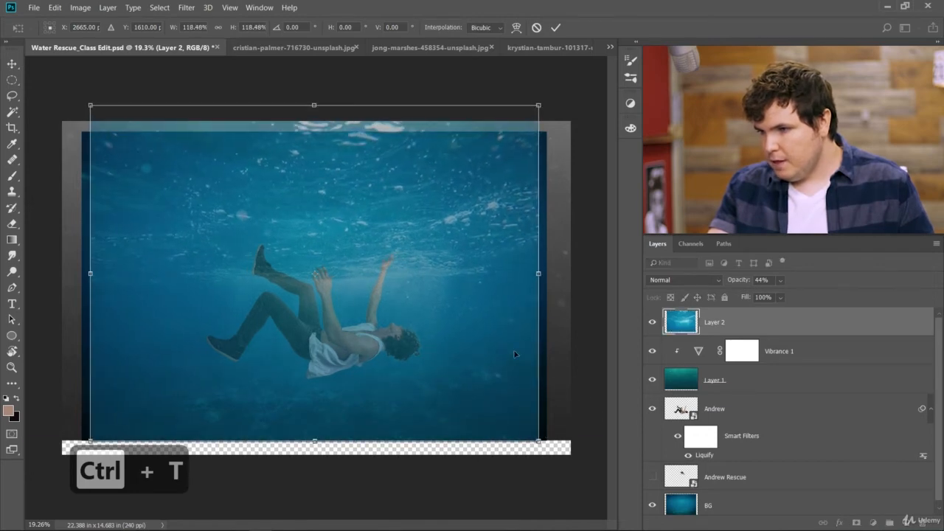
{"action": "left_click_drag", "start_coordinate": [520, 365], "coordinate": [506, 347]}
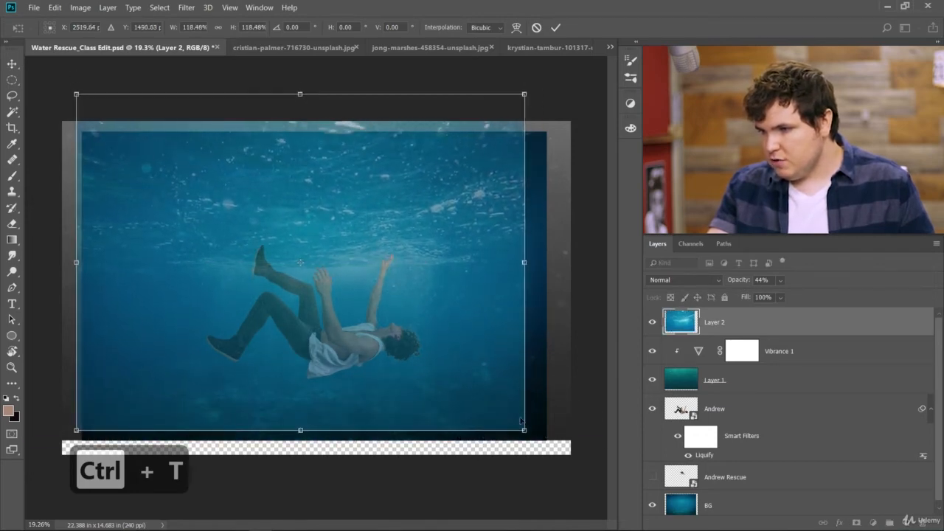
{"action": "left_click_drag", "start_coordinate": [524, 431], "coordinate": [542, 444]}
{"action": "mouse_move", "coordinate": [507, 398]}
{"action": "left_mouse_down"}
{"action": "mouse_move", "coordinate": [495, 385]}
{"action": "mouse_move", "coordinate": [500, 348]}
{"action": "mouse_move", "coordinate": [503, 381]}
{"action": "left_mouse_up"}
- Stretch the blue water-surface photo vertically to 187.31%, move it down over the background, and apply the transform
{"action": "scroll", "coordinate": [301, 195], "scroll_direction": "down", "scroll_amount": 5}
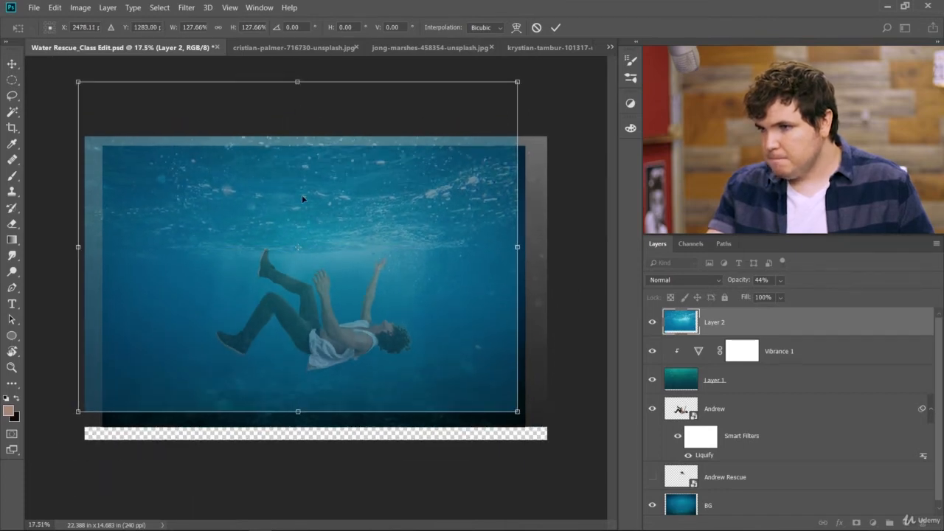
{"action": "left_click_drag", "start_coordinate": [306, 161], "coordinate": [306, 64]}
{"action": "scroll", "coordinate": [362, 234], "scroll_direction": "up", "scroll_amount": 6}
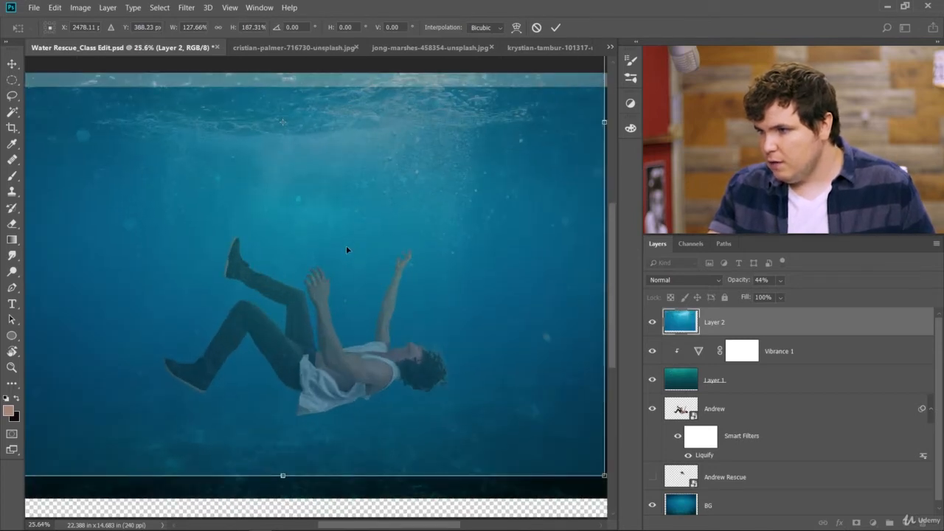
{"action": "left_click_drag", "start_coordinate": [376, 158], "coordinate": [362, 213]}
{"action": "scroll", "coordinate": [358, 214], "scroll_direction": "down", "scroll_amount": 3}
{"action": "scroll", "coordinate": [355, 215], "scroll_direction": "down", "scroll_amount": 1}
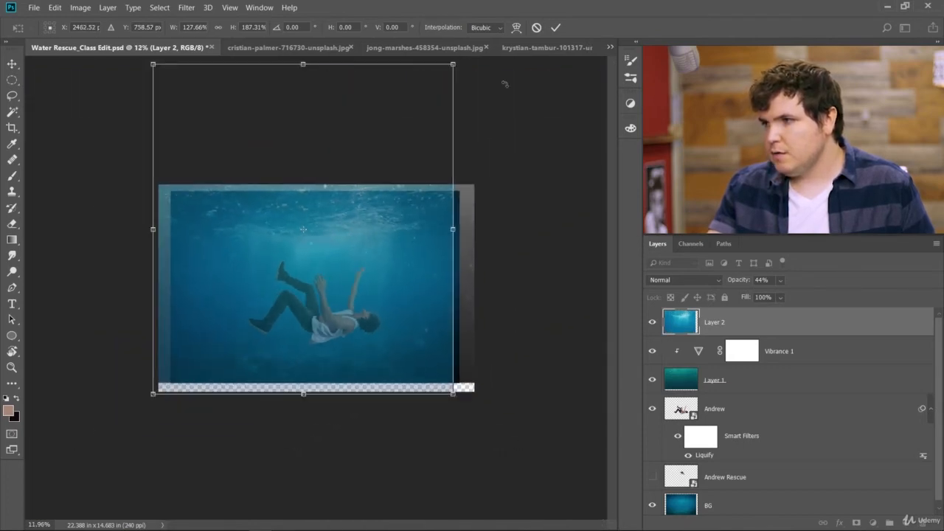
{"action": "left_click", "coordinate": [555, 28]}
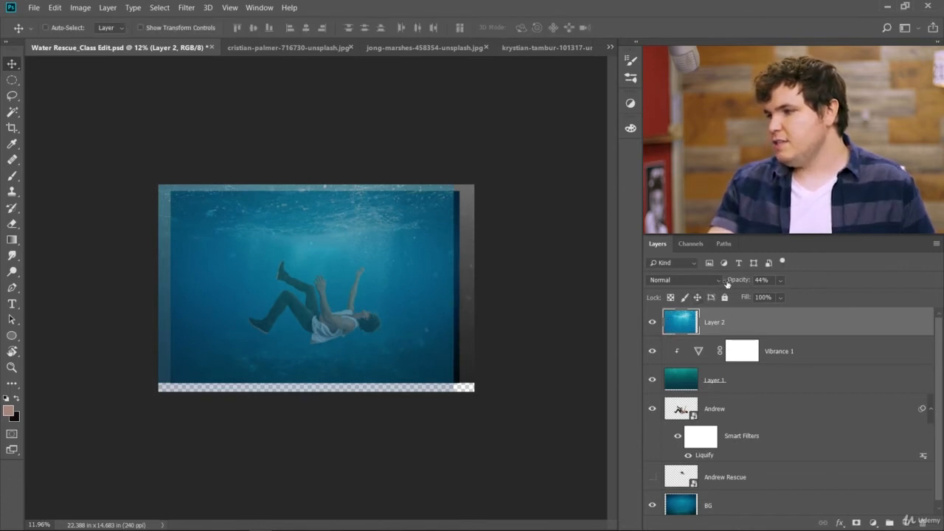
- Set Layer 2's blend mode to Overlay and clip a copy of the Vibrance 1 adjustment to it
{"action": "left_click", "coordinate": [690, 280]}
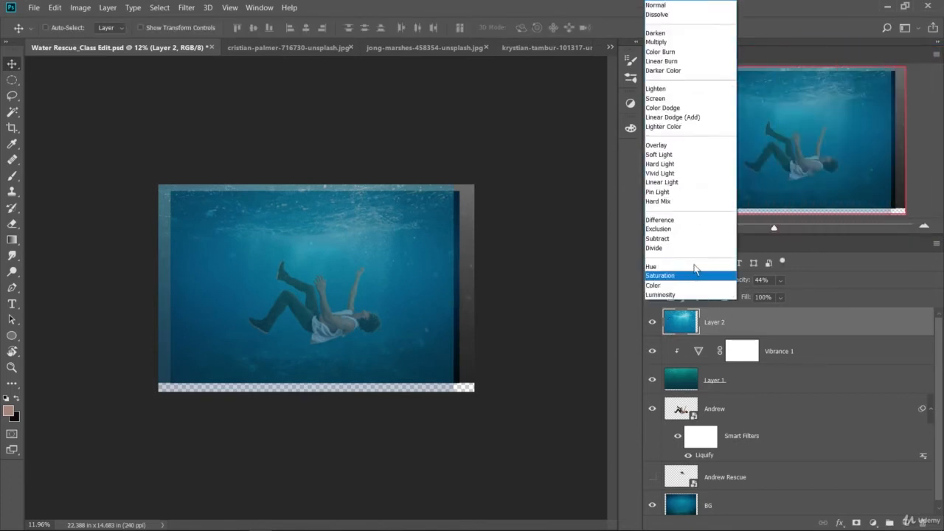
{"action": "left_click", "coordinate": [706, 146]}
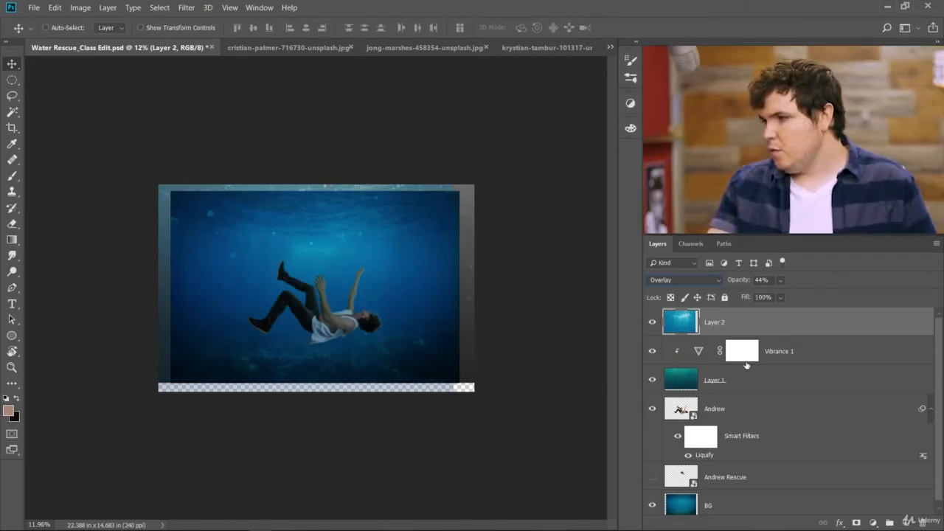
{"action": "left_click_drag", "start_coordinate": [829, 354], "coordinate": [825, 321]}
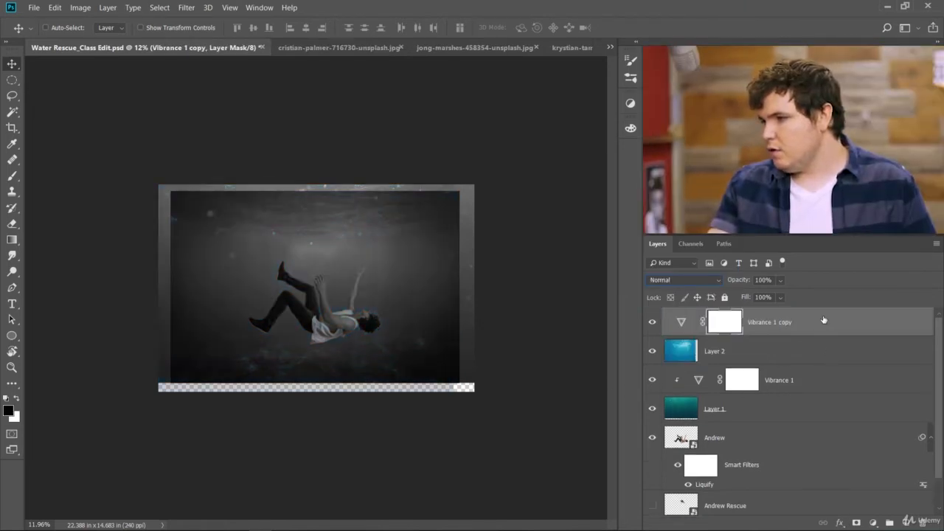
{"action": "left_click", "coordinate": [689, 336], "text": "alt"}
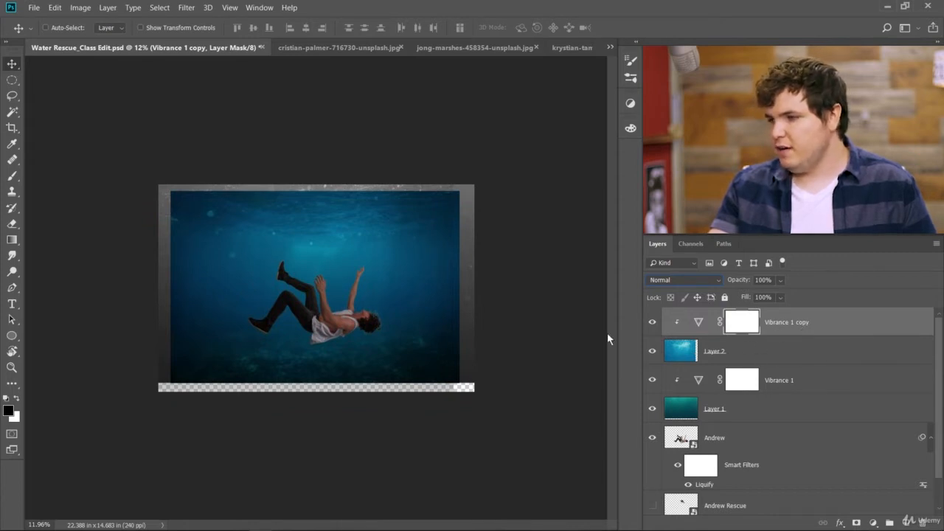
- Compare the scene with and without the clipped Vibrance copy, and inspect the particles around the figure's arms up close
{"action": "left_click", "coordinate": [657, 326]}
{"action": "left_click", "coordinate": [656, 326]}
{"action": "left_click", "coordinate": [657, 326]}
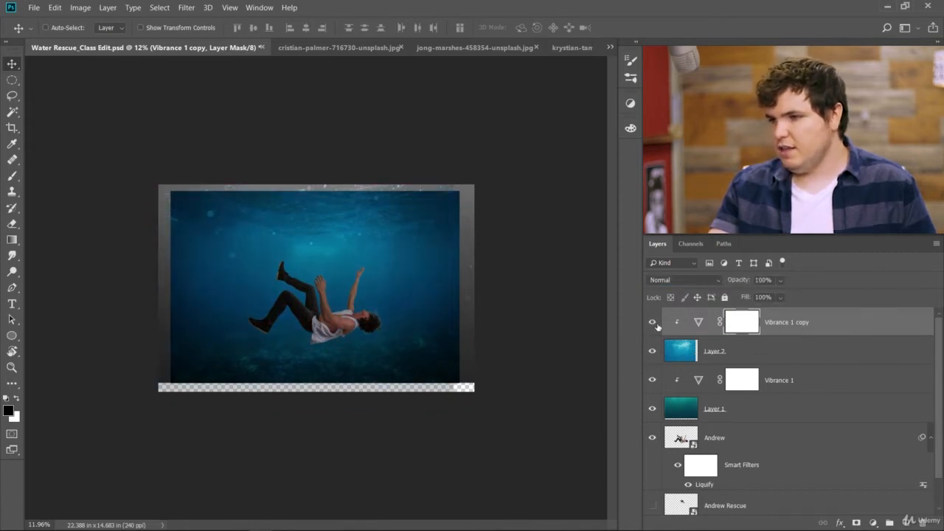
{"action": "left_click", "coordinate": [657, 326]}
{"action": "left_click", "coordinate": [657, 325]}
{"action": "left_click", "coordinate": [656, 326]}
{"action": "left_click", "coordinate": [656, 325]}
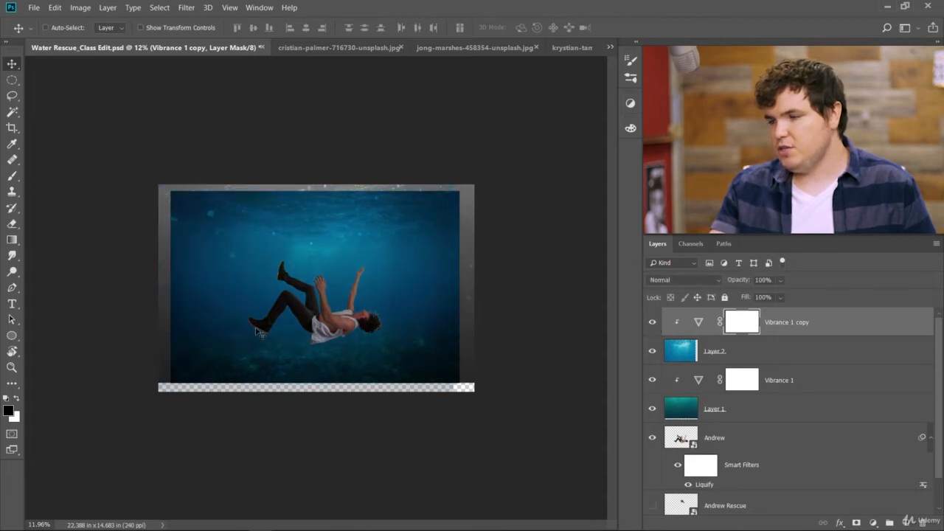
{"action": "left_click_drag", "start_coordinate": [330, 289], "coordinate": [381, 257]}
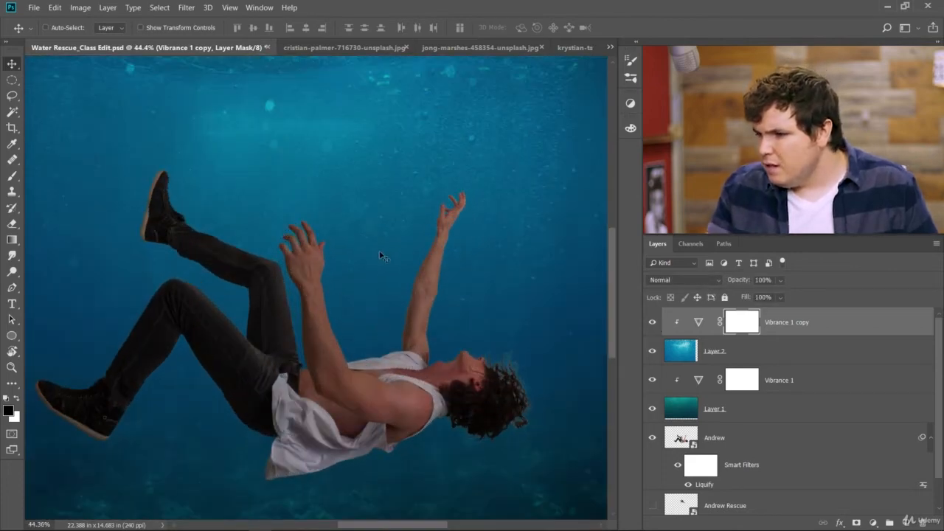
{"action": "left_click_drag", "start_coordinate": [361, 292], "coordinate": [447, 294]}
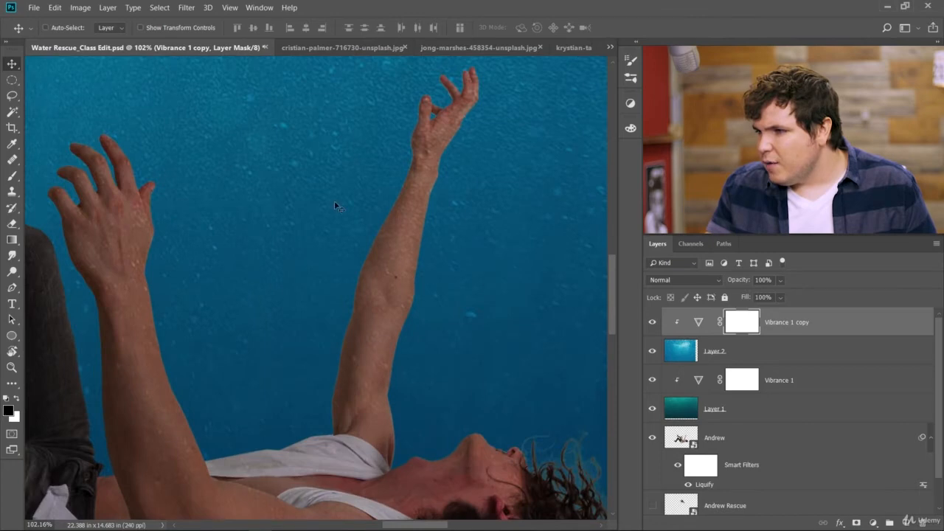
{"action": "scroll", "coordinate": [321, 279], "scroll_direction": "down", "scroll_amount": 6}
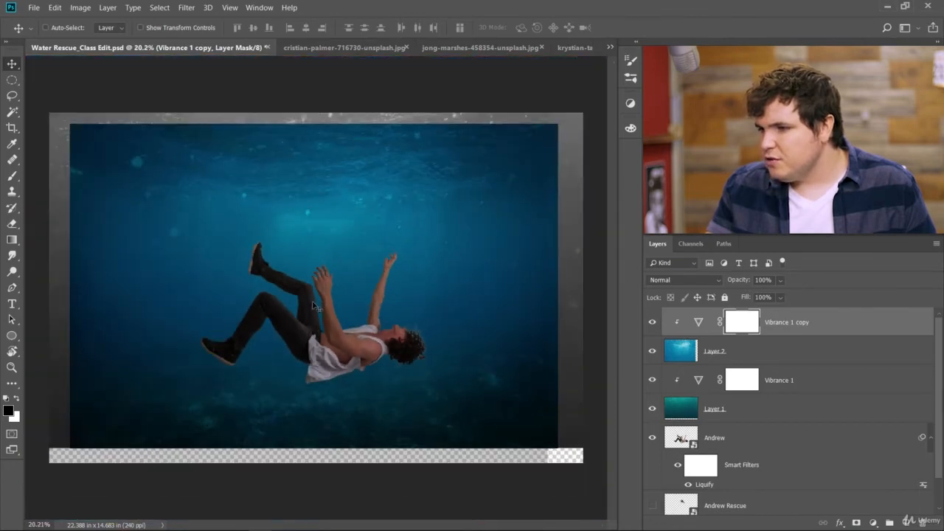
{"action": "scroll", "coordinate": [315, 355], "scroll_direction": "up", "scroll_amount": 3}
{"action": "scroll", "coordinate": [279, 357], "scroll_direction": "down", "scroll_amount": 2}
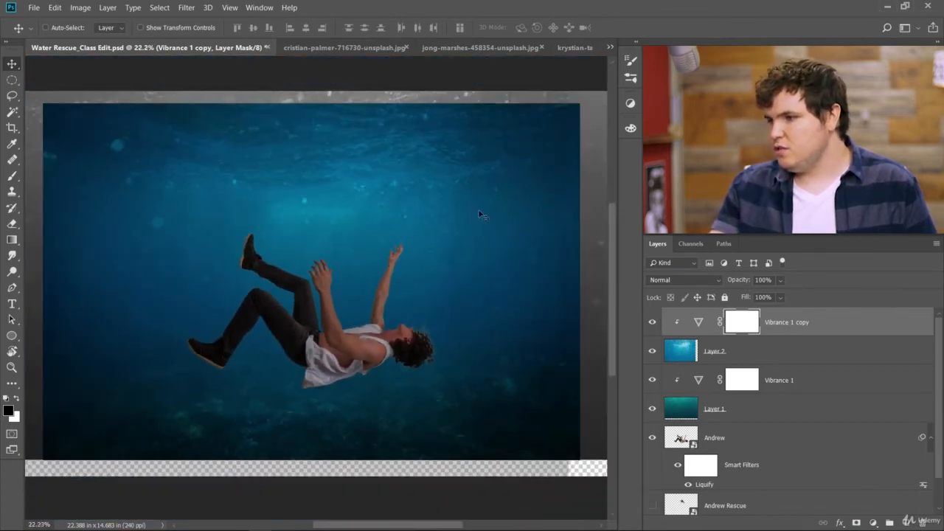
- Move Layer 2's water-surface photo slightly down and to the right over the background
{"action": "left_click", "coordinate": [682, 354]}
{"action": "left_click_drag", "start_coordinate": [424, 124], "coordinate": [447, 153]}
{"action": "scroll", "coordinate": [387, 232], "scroll_direction": "down", "scroll_amount": 3}
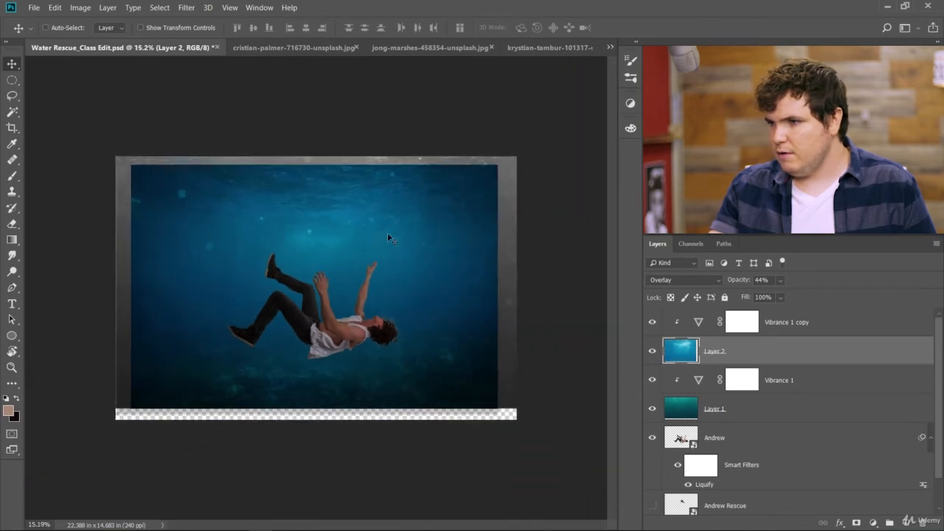
{"action": "scroll", "coordinate": [261, 287], "scroll_direction": "up", "scroll_amount": 2}
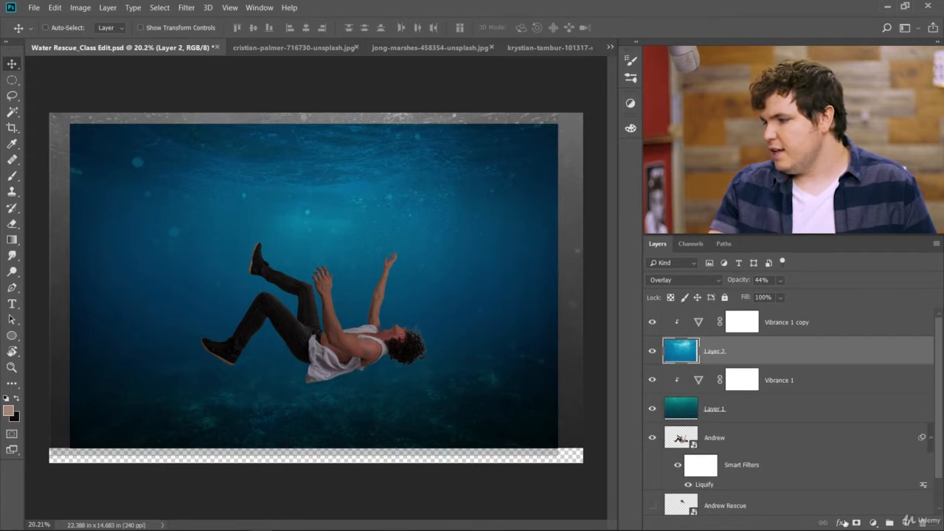
- Add a layer mask to Layer 2, invert it to black, and ready a Soft Round brush with white paint
{"action": "left_click", "coordinate": [856, 523]}
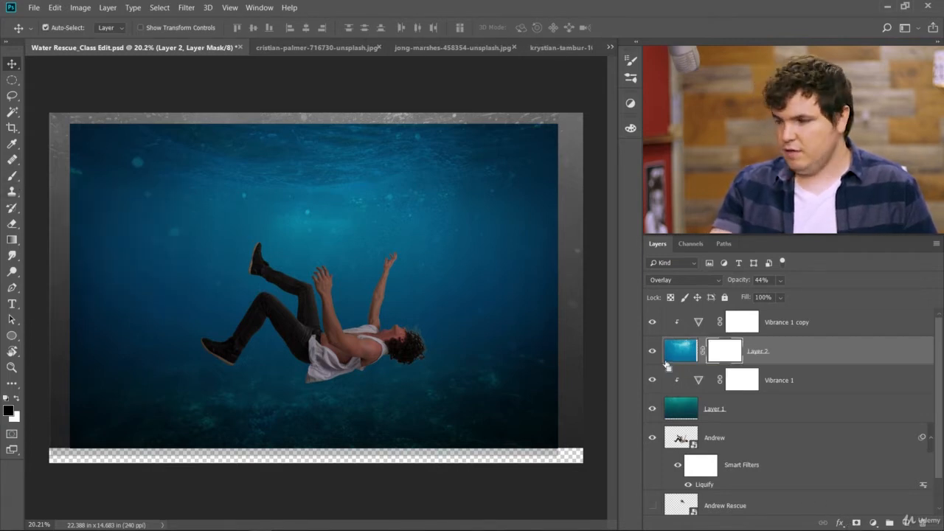
{"action": "key", "text": "ctrl+i"}
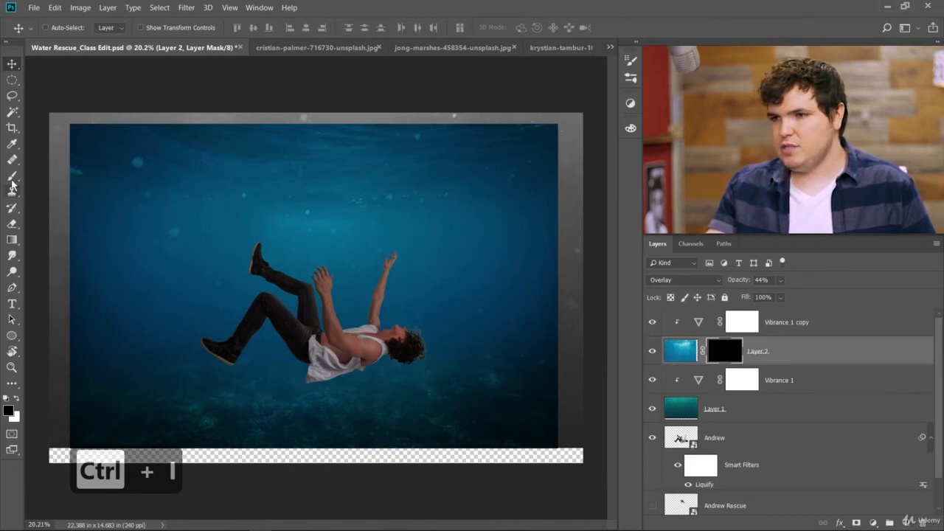
{"action": "left_click", "coordinate": [12, 179]}
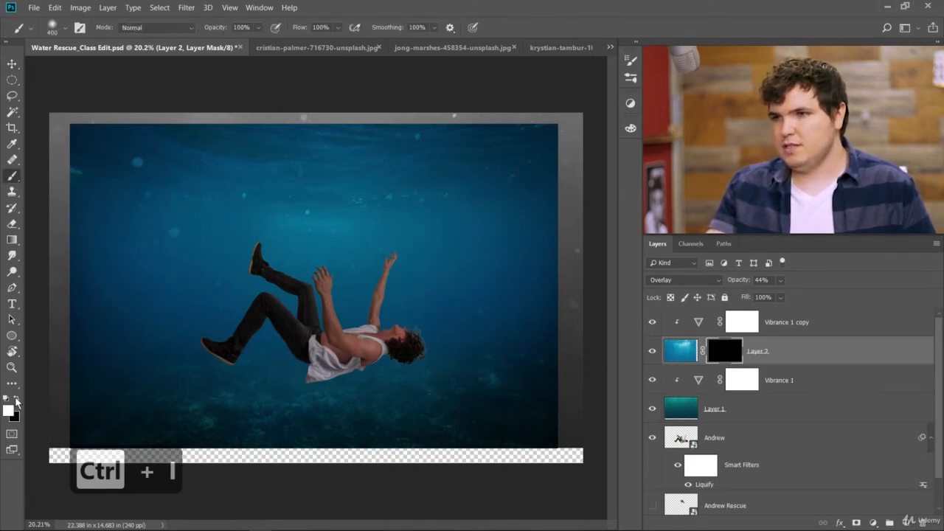
{"action": "left_click", "coordinate": [65, 30]}
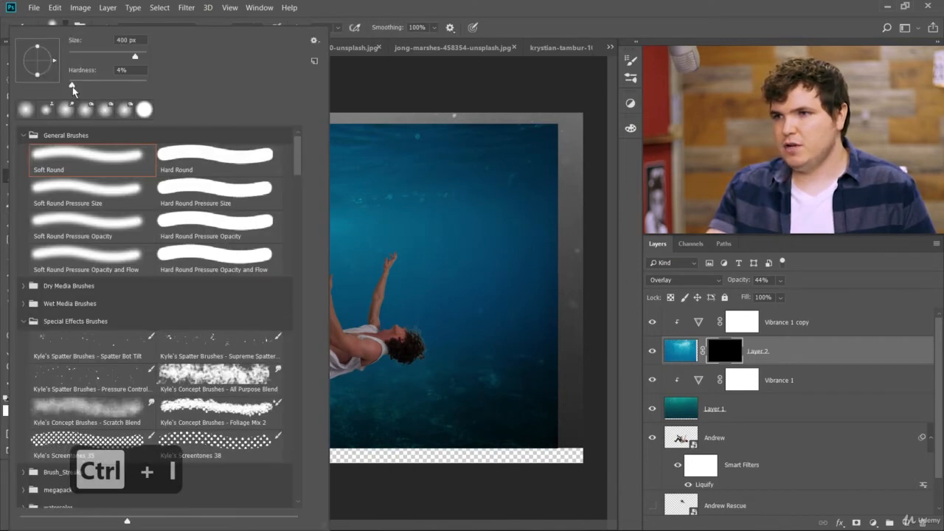
{"action": "left_click", "coordinate": [530, 22]}
{"action": "scroll", "coordinate": [292, 323], "scroll_direction": "up", "scroll_amount": 6}
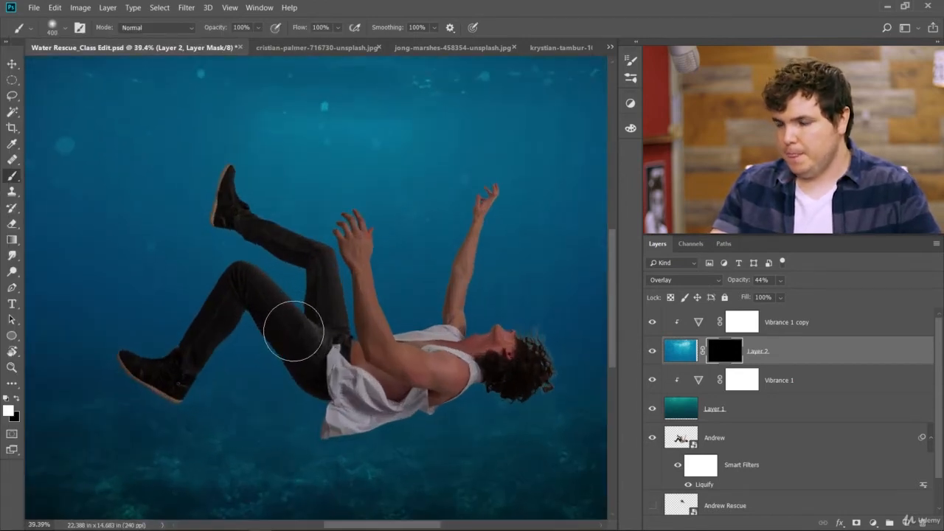
- Enlarge the brush to 1000 px and paint white on Layer 2's mask across the falling figure to reveal the overlay there
{"action": "scroll", "coordinate": [280, 316], "scroll_direction": "down", "scroll_amount": 3}
{"action": "key", "text": "bracketright"}
{"action": "key", "text": "bracketright"}
{"action": "key", "text": "bracketright"}
{"action": "key", "text": "bracketright"}
{"action": "key", "text": "bracketright"}
{"action": "key", "text": "bracketright"}
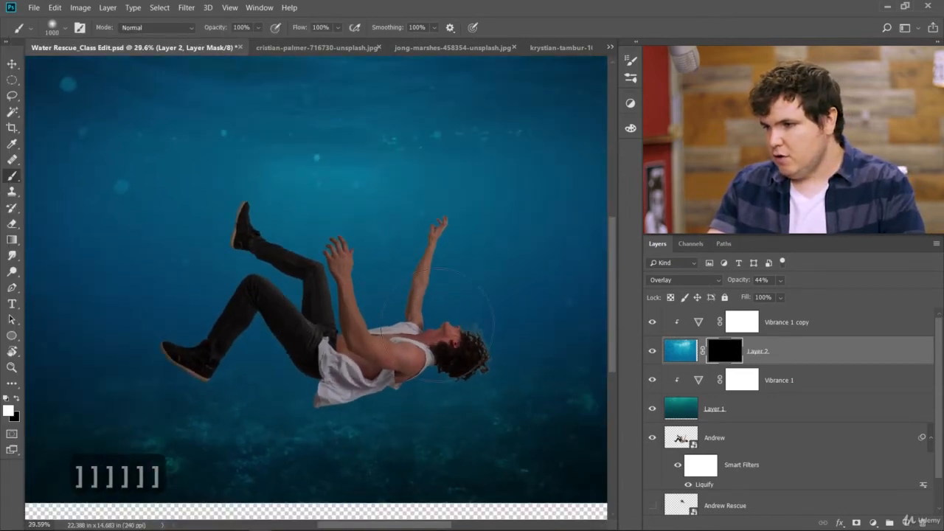
{"action": "left_click", "coordinate": [443, 310]}
{"action": "mouse_move", "coordinate": [443, 310]}
{"action": "left_mouse_down"}
{"action": "mouse_move", "coordinate": [448, 211]}
{"action": "mouse_move", "coordinate": [435, 290]}
{"action": "mouse_move", "coordinate": [391, 284]}
{"action": "mouse_move", "coordinate": [392, 185]}
{"action": "mouse_move", "coordinate": [343, 303]}
{"action": "mouse_move", "coordinate": [331, 196]}
{"action": "mouse_move", "coordinate": [264, 290]}
{"action": "mouse_move", "coordinate": [257, 333]}
{"action": "mouse_move", "coordinate": [239, 211]}
{"action": "mouse_move", "coordinate": [194, 344]}
{"action": "mouse_move", "coordinate": [212, 182]}
{"action": "left_mouse_up"}
{"action": "scroll", "coordinate": [276, 325], "scroll_direction": "down", "scroll_amount": 3}
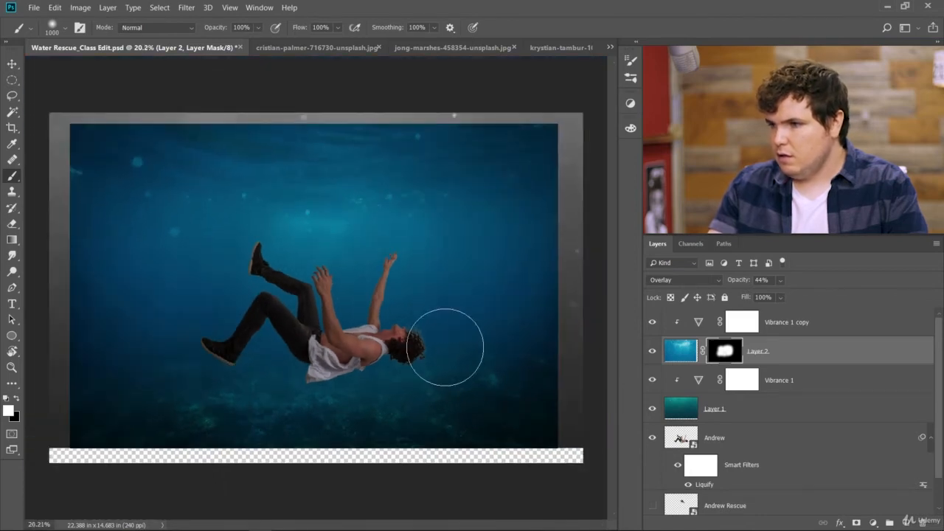
{"action": "scroll", "coordinate": [392, 340], "scroll_direction": "down", "scroll_amount": 1}
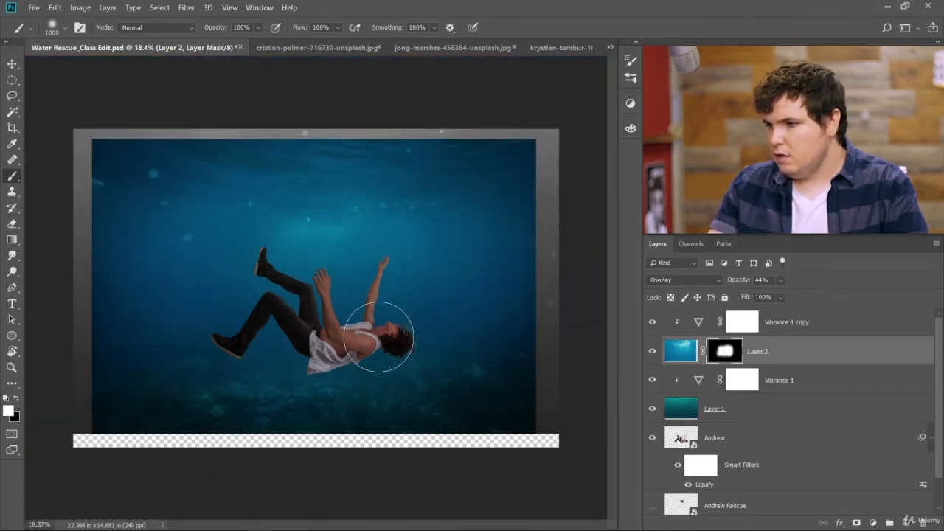
- Reduce the brush size to 250 px for finer touch-ups on Layer 2's mask
{"action": "scroll", "coordinate": [271, 329], "scroll_direction": "up", "scroll_amount": 2}
{"action": "key", "text": "bracketleft"}
{"action": "key", "text": "bracketleft"}
{"action": "key", "text": "bracketleft"}
{"action": "key", "text": "bracketleft"}
{"action": "key", "text": "bracketleft"}
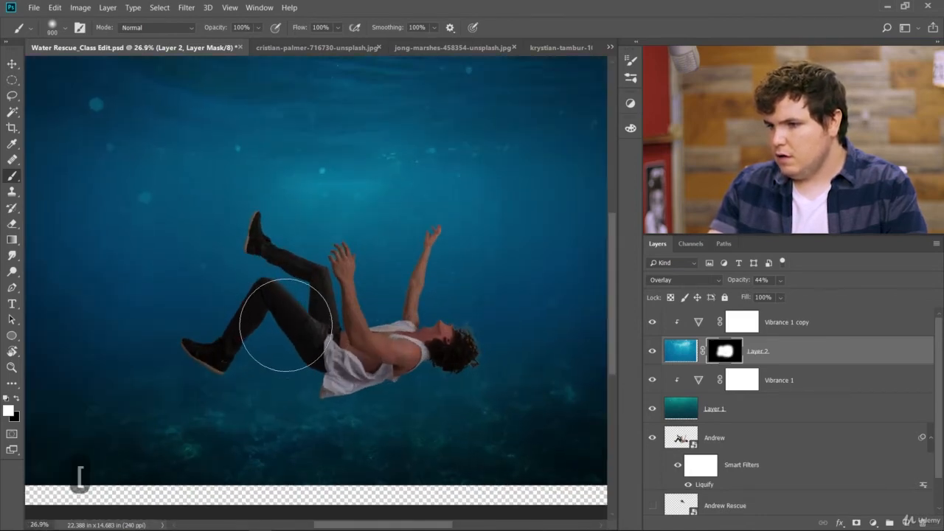
{"action": "key", "text": "bracketleft"}
{"action": "key", "text": "bracketleft"}
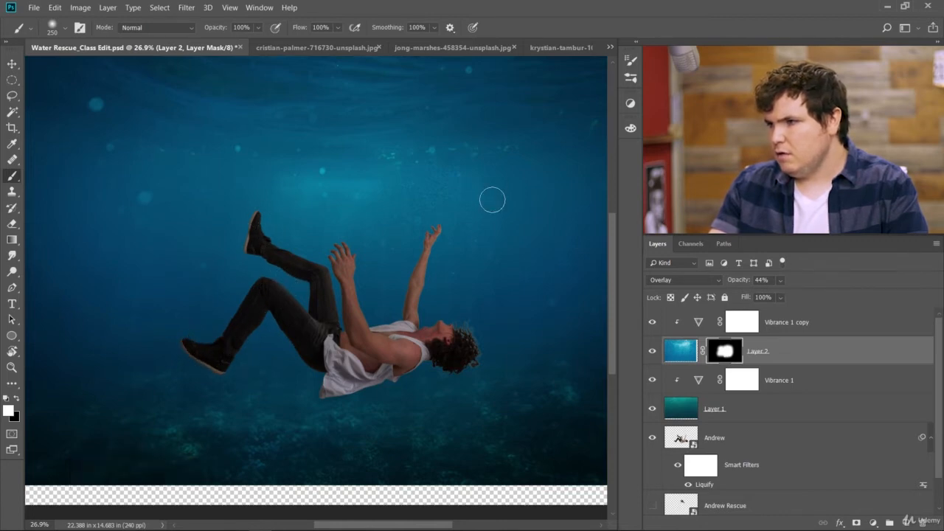
- Enlarge the brush to 1100 px and paint white on Layer 2's mask across the upper water to reveal the surface ripples
{"action": "scroll", "coordinate": [441, 208], "scroll_direction": "down", "scroll_amount": 4}
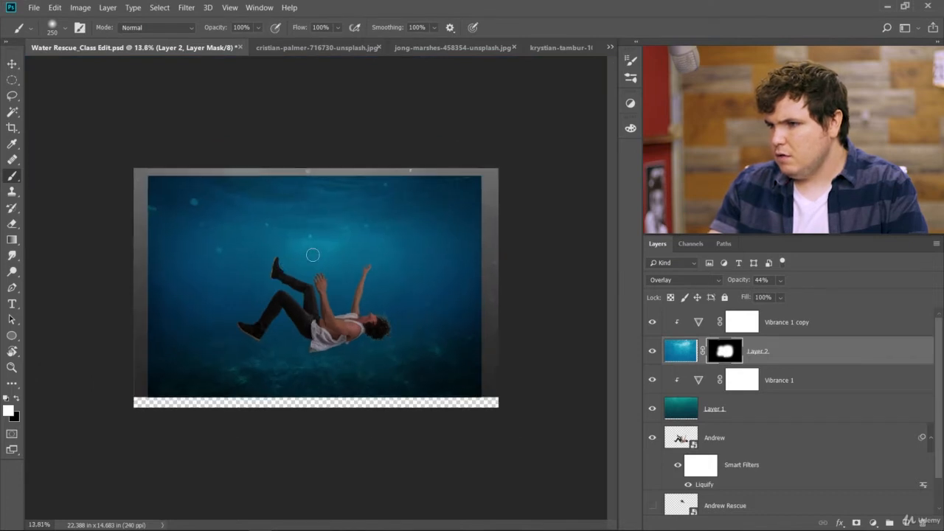
{"action": "key", "text": "bracketright"}
{"action": "key", "text": "bracketright"}
{"action": "key", "text": "bracketright"}
{"action": "key", "text": "bracketright"}
{"action": "key", "text": "bracketright"}
{"action": "key", "text": "bracketright"}
{"action": "key", "text": "bracketright"}
{"action": "key", "text": "bracketright"}
{"action": "key", "text": "bracketright"}
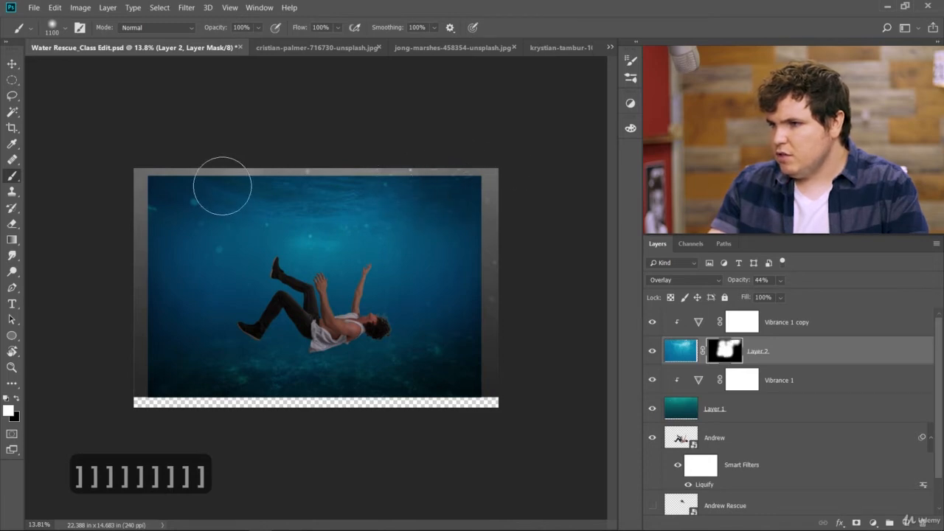
{"action": "scroll", "coordinate": [243, 182], "scroll_direction": "up", "scroll_amount": 5}
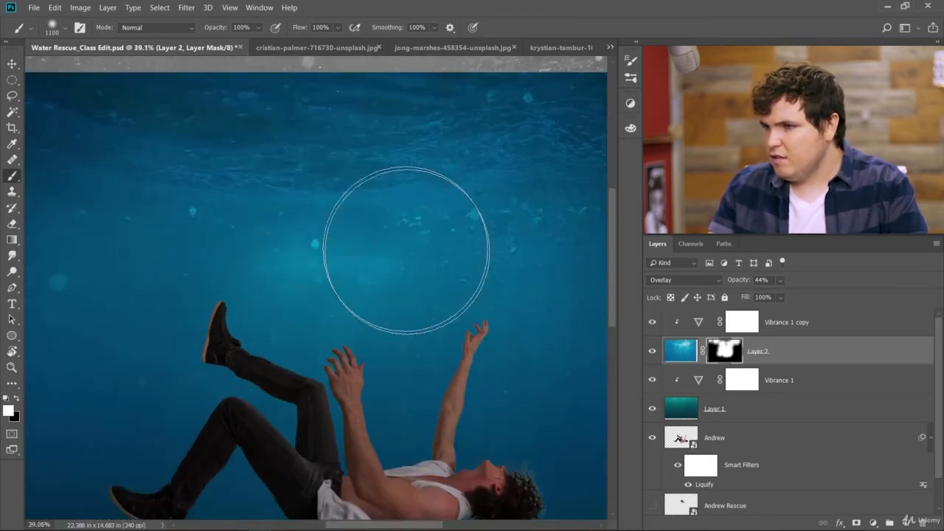
- Examine the blended water surface, the overall scene and the figure's head and hair, finishing with the Move tool active
{"action": "scroll", "coordinate": [407, 243], "scroll_direction": "down", "scroll_amount": 2}
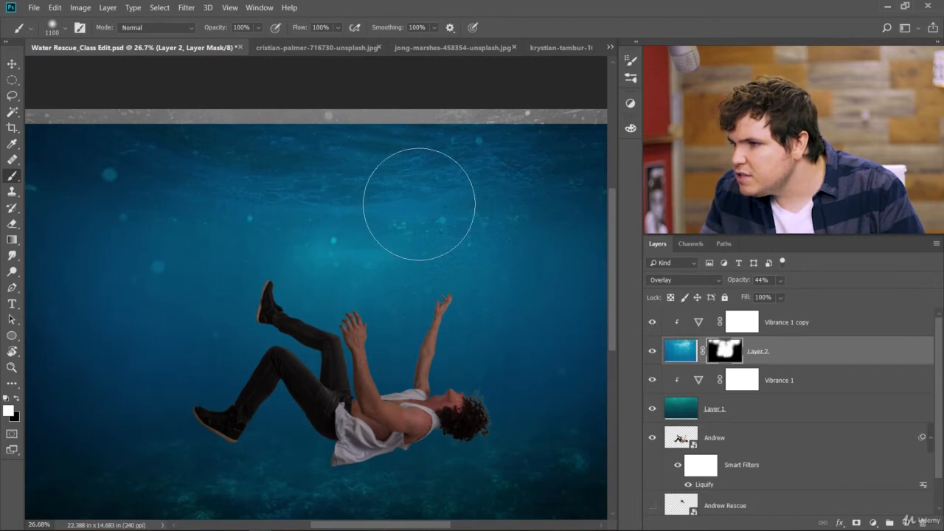
{"action": "scroll", "coordinate": [407, 193], "scroll_direction": "down", "scroll_amount": 1}
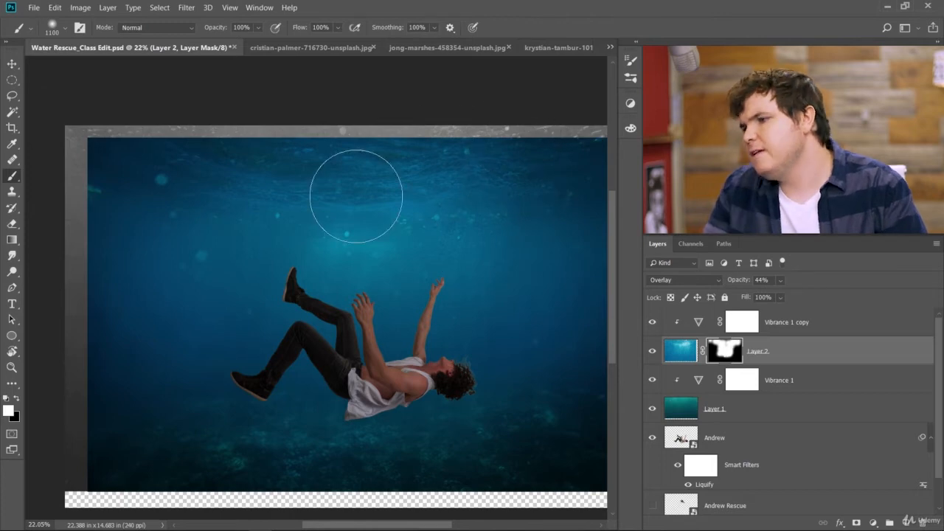
{"action": "scroll", "coordinate": [361, 295], "scroll_direction": "down", "scroll_amount": 2}
{"action": "scroll", "coordinate": [317, 436], "scroll_direction": "up", "scroll_amount": 1}
{"action": "scroll", "coordinate": [304, 426], "scroll_direction": "up", "scroll_amount": 1}
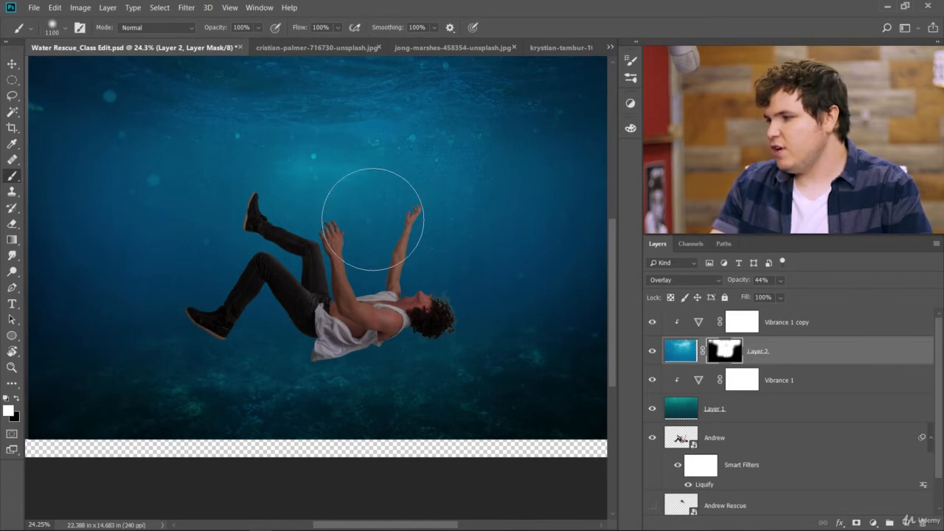
{"action": "scroll", "coordinate": [361, 369], "scroll_direction": "down", "scroll_amount": 3}
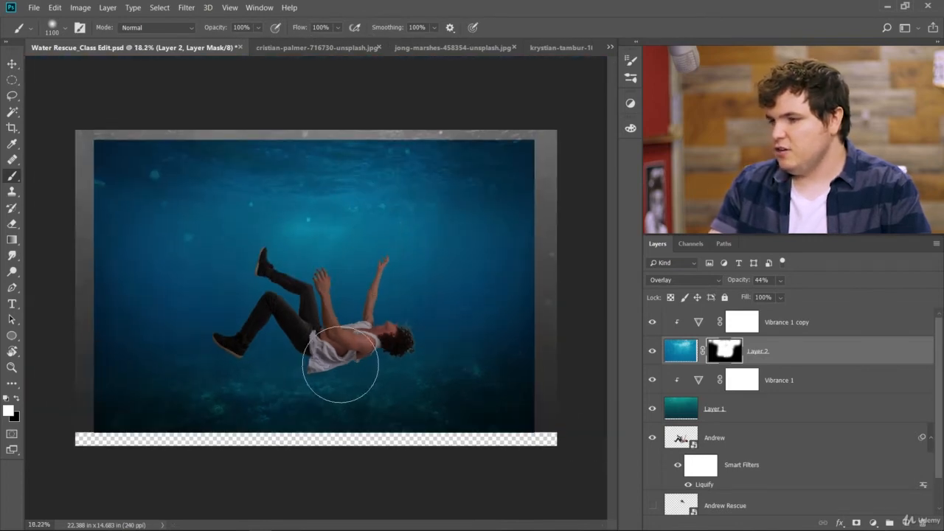
{"action": "scroll", "coordinate": [380, 348], "scroll_direction": "up", "scroll_amount": 4}
{"action": "scroll", "coordinate": [385, 349], "scroll_direction": "up", "scroll_amount": 5}
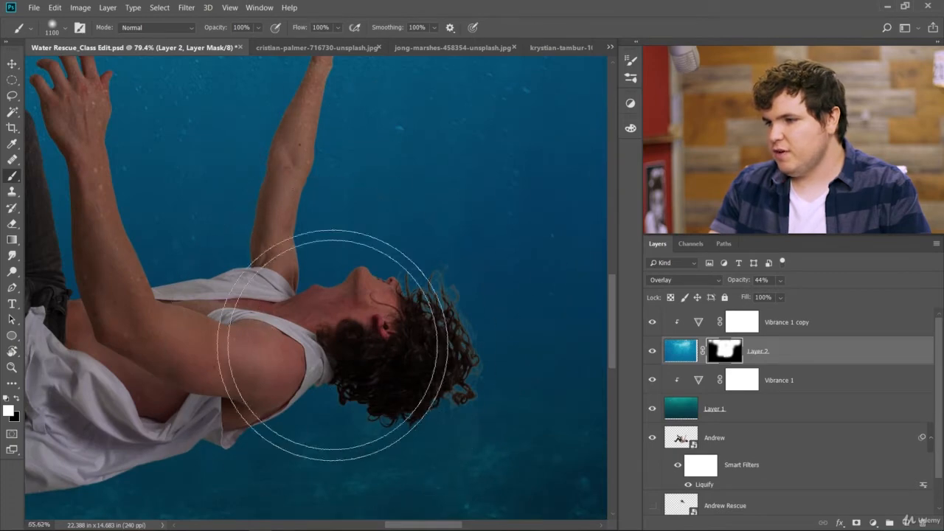
{"action": "scroll", "coordinate": [335, 352], "scroll_direction": "down", "scroll_amount": 5}
{"action": "scroll", "coordinate": [320, 334], "scroll_direction": "down", "scroll_amount": 2}
{"action": "left_click", "coordinate": [15, 65]}
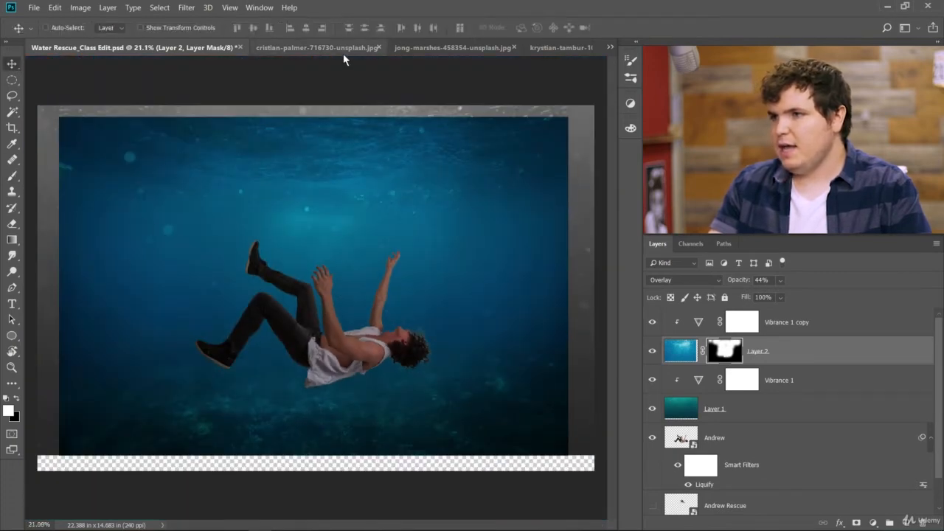
- Unlock the background of jong-marshes-458354-unsplash.jpg and bring the bubble photo into Water Rescue_Class Edit.psd as a new layer
{"action": "left_click", "coordinate": [343, 49]}
{"action": "left_click", "coordinate": [411, 51]}
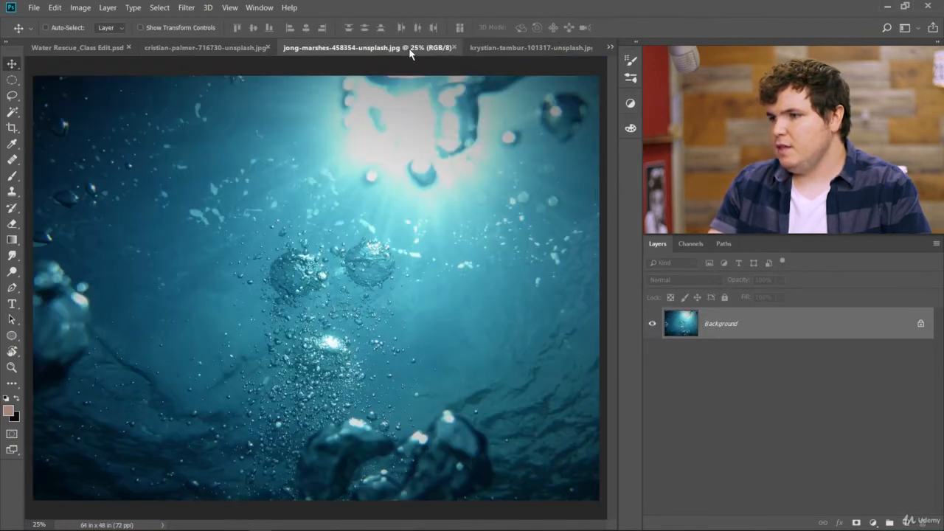
{"action": "left_click", "coordinate": [921, 324]}
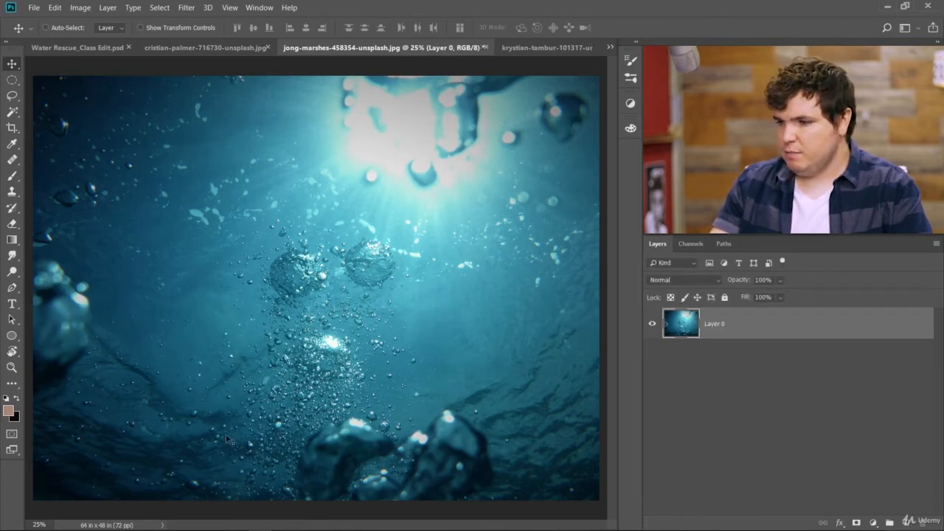
{"action": "left_click_drag", "start_coordinate": [430, 228], "coordinate": [394, 296]}
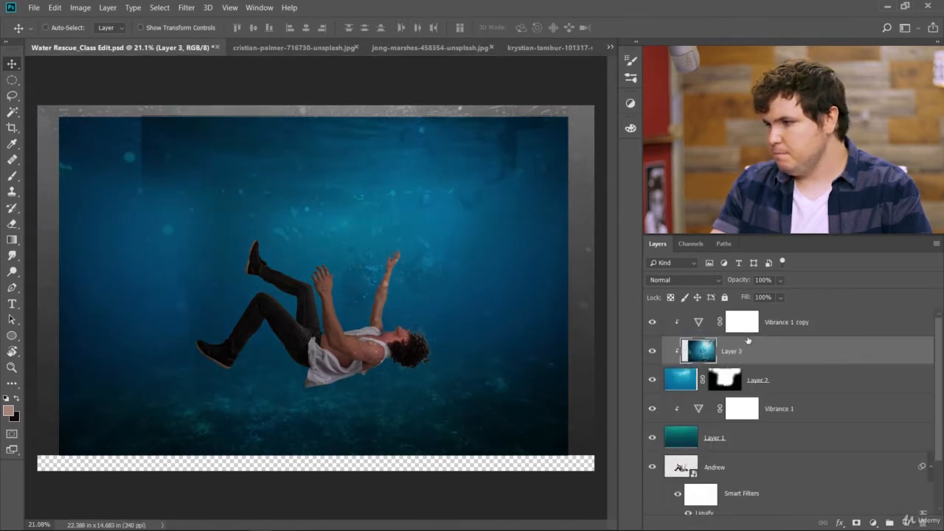
- Move Layer 3 to the top of the layer stack and release its clipping so the bubble photo stands alone
{"action": "left_click_drag", "start_coordinate": [748, 340], "coordinate": [765, 307]}
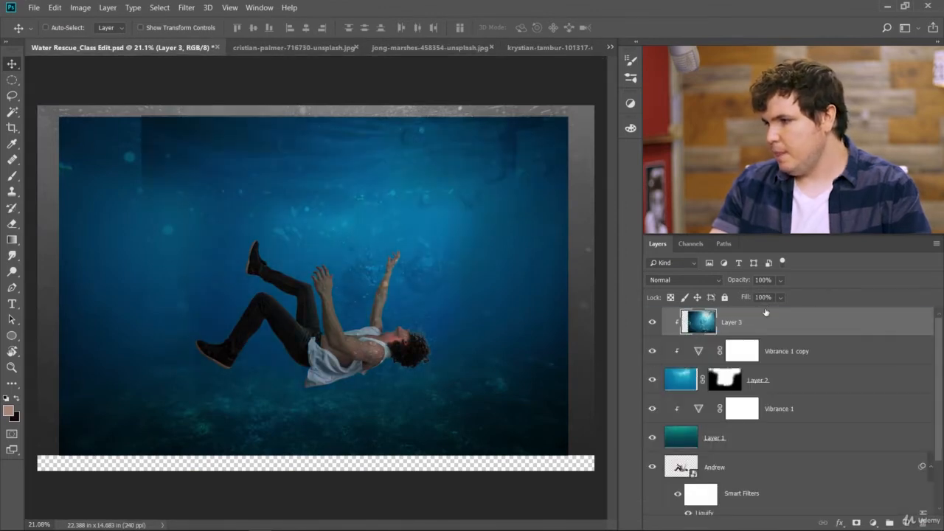
{"action": "left_click", "coordinate": [706, 334], "text": "alt"}
{"action": "left_click_drag", "start_coordinate": [464, 281], "coordinate": [471, 226]}
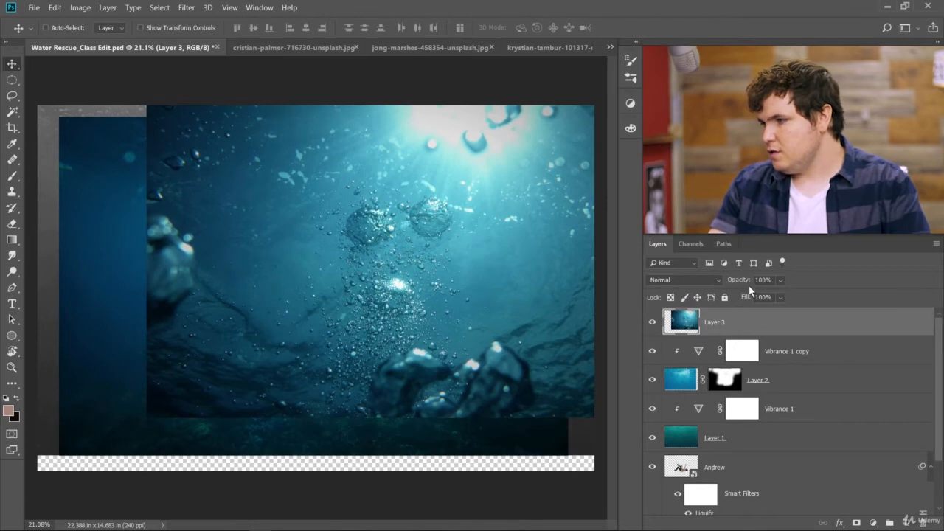
- Lower Layer 3's opacity to 27% and shift the bubble photo up over the falling figure
{"action": "left_click_drag", "start_coordinate": [719, 283], "coordinate": [687, 279]}
{"action": "left_click_drag", "start_coordinate": [443, 307], "coordinate": [487, 252]}
{"action": "scroll", "coordinate": [404, 295], "scroll_direction": "down", "scroll_amount": 2}
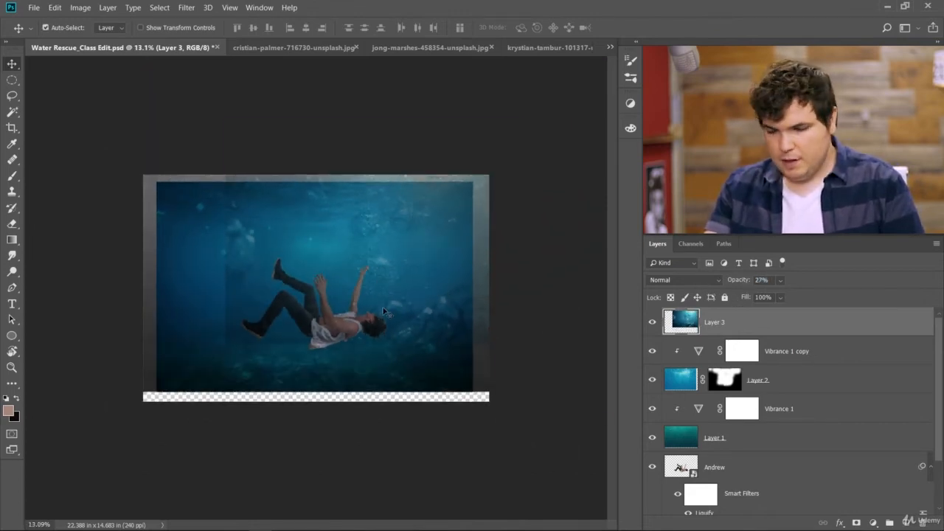
- Scale Layer 3 to 55.75% with Free Transform and position its bubble column above the figure's face
{"action": "key", "text": "ctrl+t"}
{"action": "left_click_drag", "start_coordinate": [226, 122], "coordinate": [357, 214]}
{"action": "left_click_drag", "start_coordinate": [508, 338], "coordinate": [455, 313]}
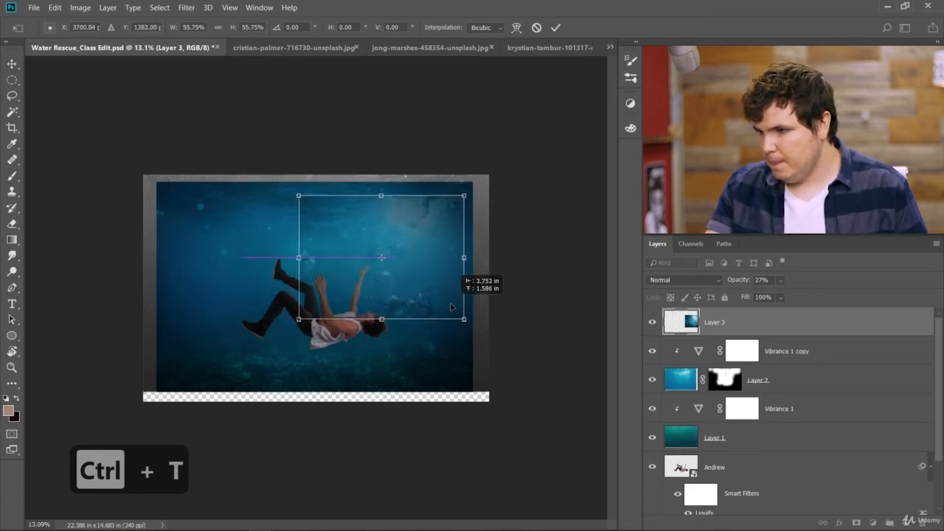
{"action": "scroll", "coordinate": [427, 314], "scroll_direction": "up", "scroll_amount": 3}
{"action": "scroll", "coordinate": [427, 314], "scroll_direction": "up", "scroll_amount": 4}
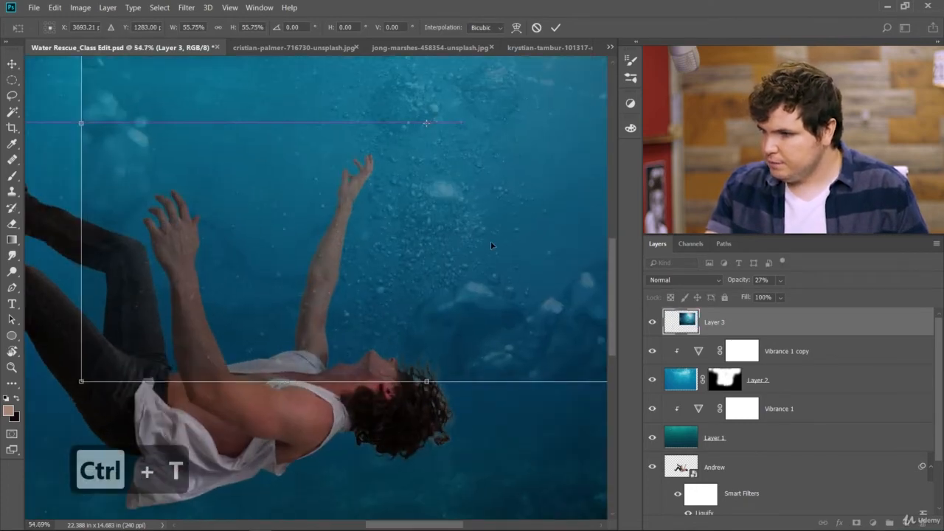
{"action": "left_click_drag", "start_coordinate": [492, 246], "coordinate": [483, 241]}
{"action": "scroll", "coordinate": [448, 260], "scroll_direction": "down", "scroll_amount": 5}
{"action": "scroll", "coordinate": [351, 194], "scroll_direction": "down", "scroll_amount": 3}
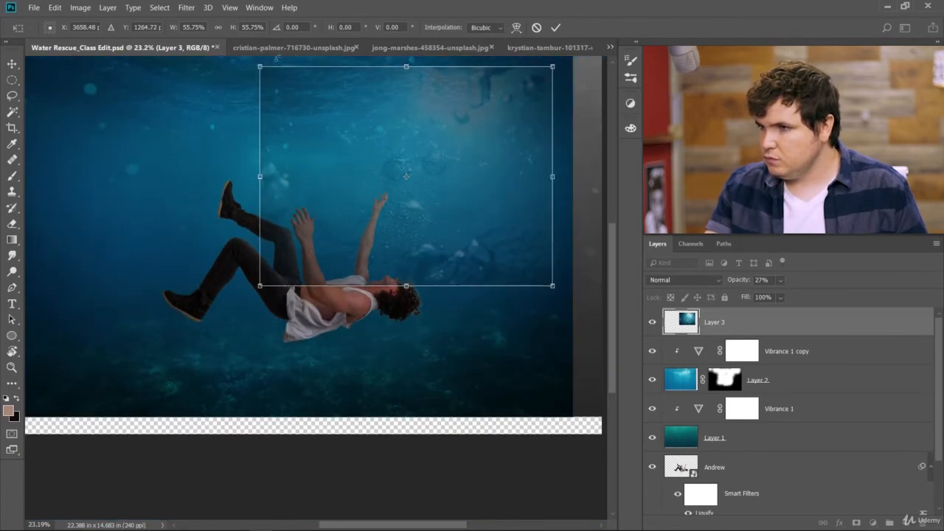
- Shrink Layer 3 to 33.99%, rotate it -3.00°, and place its bubbles rising from the figure's mouth beside the raised hand
{"action": "left_click_drag", "start_coordinate": [260, 67], "coordinate": [337, 123]}
{"action": "left_click_drag", "start_coordinate": [564, 194], "coordinate": [459, 211]}
{"action": "scroll", "coordinate": [443, 213], "scroll_direction": "up", "scroll_amount": 4}
{"action": "scroll", "coordinate": [435, 195], "scroll_direction": "down", "scroll_amount": 5}
{"action": "scroll", "coordinate": [427, 265], "scroll_direction": "up", "scroll_amount": 14}
{"action": "left_click_drag", "start_coordinate": [415, 267], "coordinate": [442, 310]}
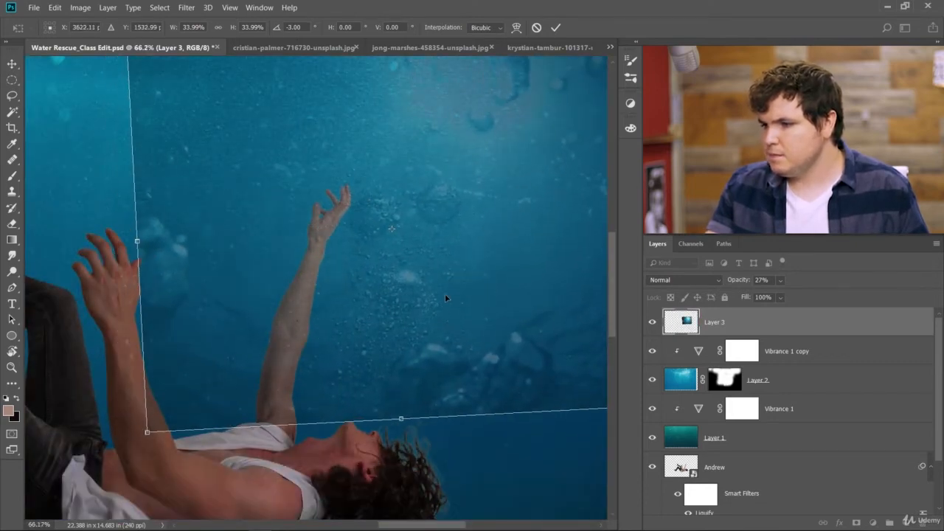
{"action": "scroll", "coordinate": [442, 304], "scroll_direction": "down", "scroll_amount": 8}
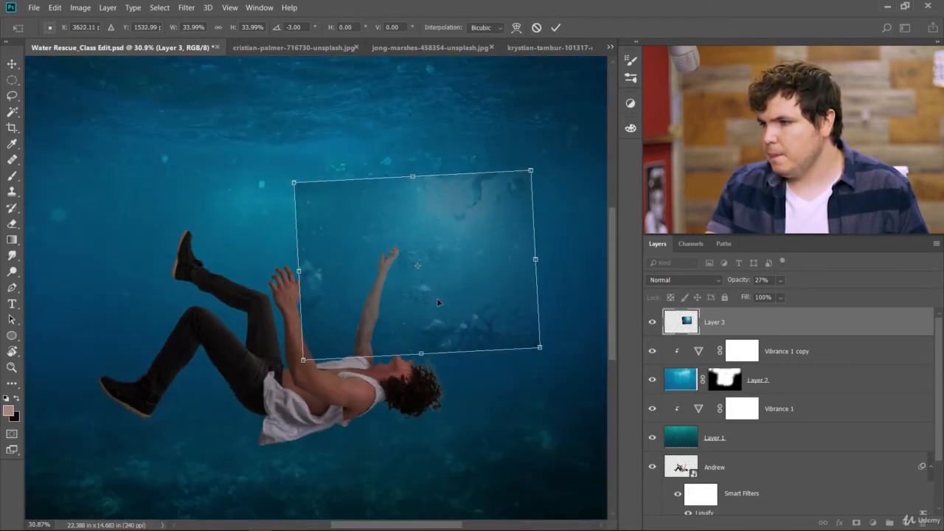
{"action": "left_click", "coordinate": [556, 27]}
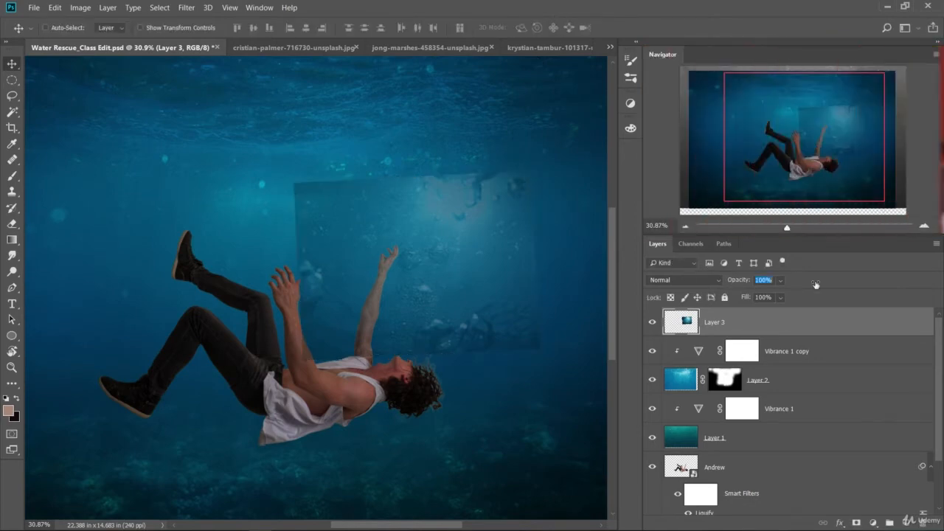
- Set Layer 3's opacity to 100% and, after trying Overlay, set its blend mode to Soft Light
{"action": "key", "text": "0"}
{"action": "left_click", "coordinate": [686, 279]}
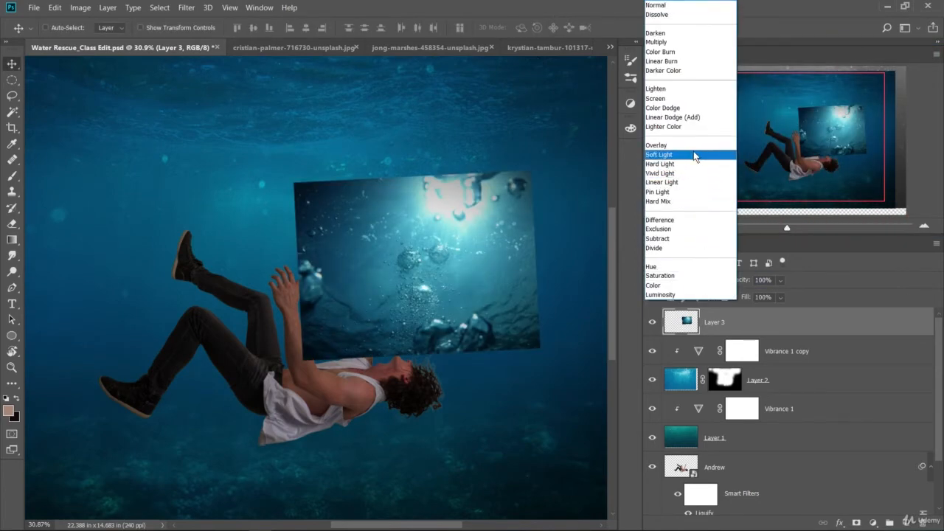
{"action": "left_click", "coordinate": [694, 147]}
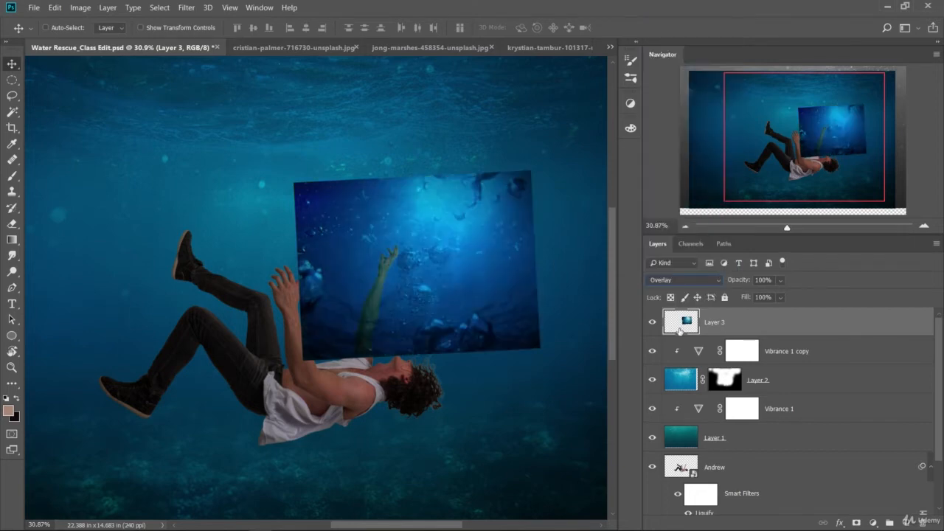
{"action": "left_click", "coordinate": [686, 280]}
{"action": "left_click", "coordinate": [685, 157]}
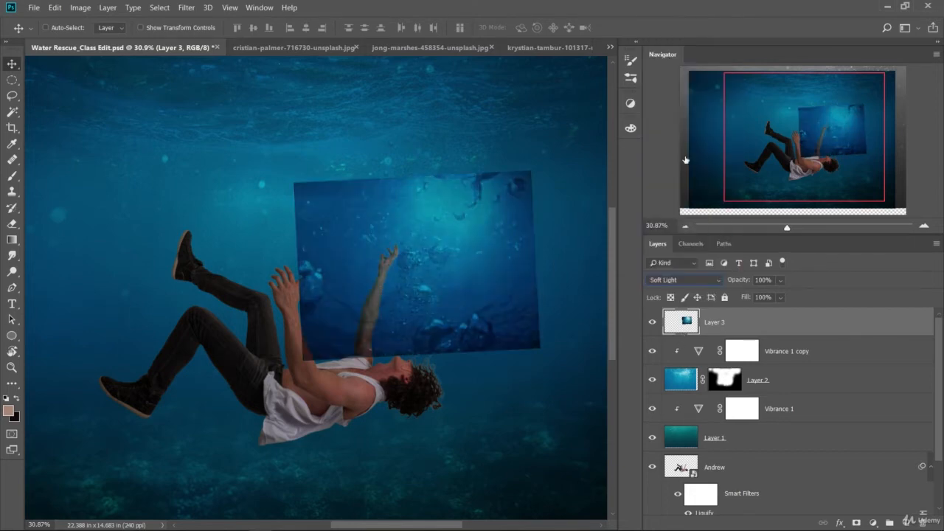
- Duplicate the Vibrance adjustment above Layer 3 and clip it to the bubble photo to desaturate it
{"action": "left_click_drag", "start_coordinate": [830, 359], "coordinate": [819, 310]}
{"action": "left_click", "coordinate": [682, 336], "text": "alt"}
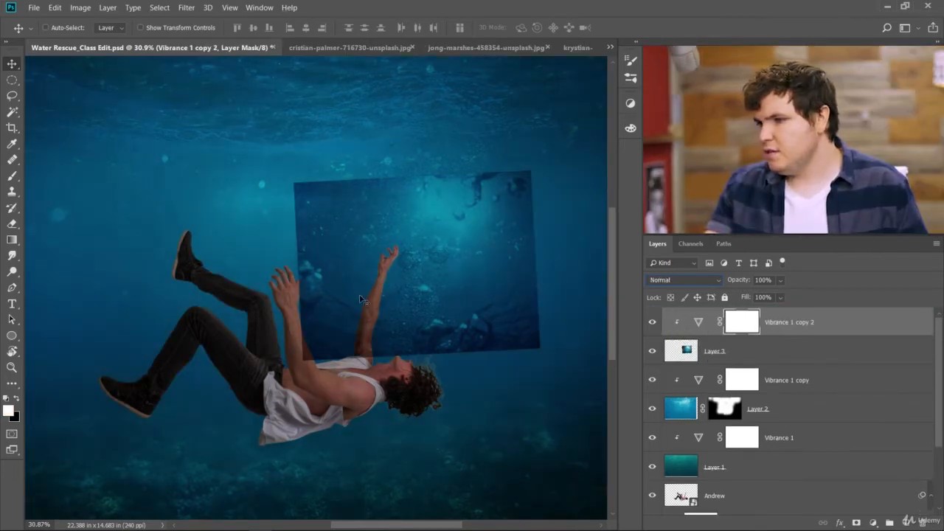
{"action": "scroll", "coordinate": [432, 292], "scroll_direction": "up", "scroll_amount": 4}
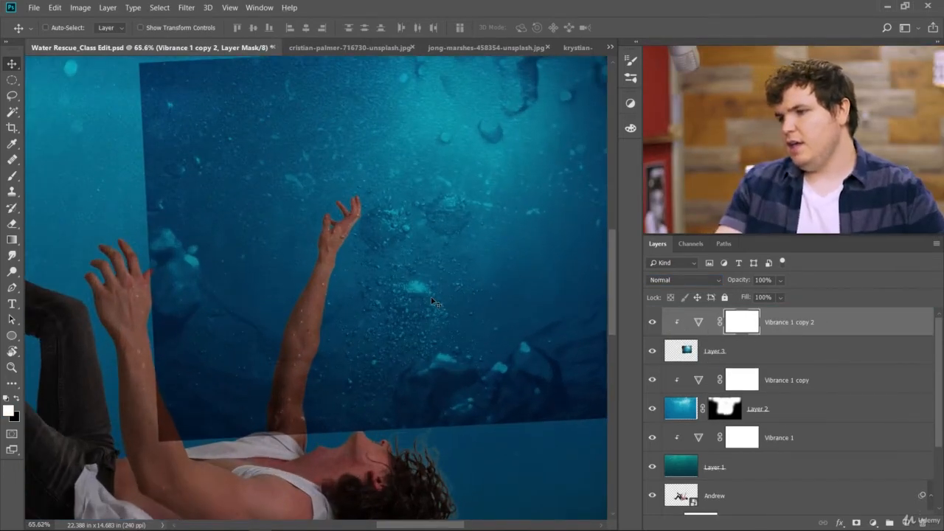
{"action": "scroll", "coordinate": [450, 310], "scroll_direction": "down", "scroll_amount": 2}
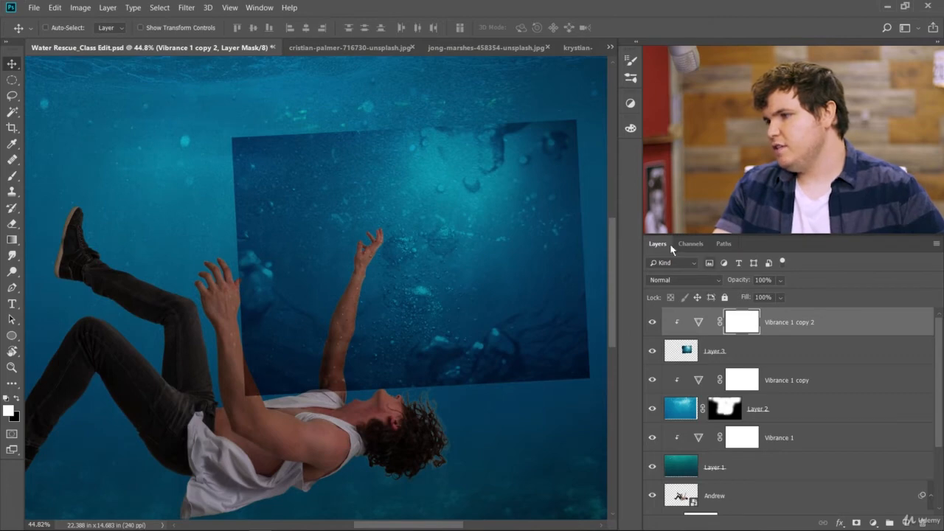
- Add a Curves adjustment clipped above Layer 3, raising a curve point to input 83, output 105
{"action": "left_click", "coordinate": [630, 104]}
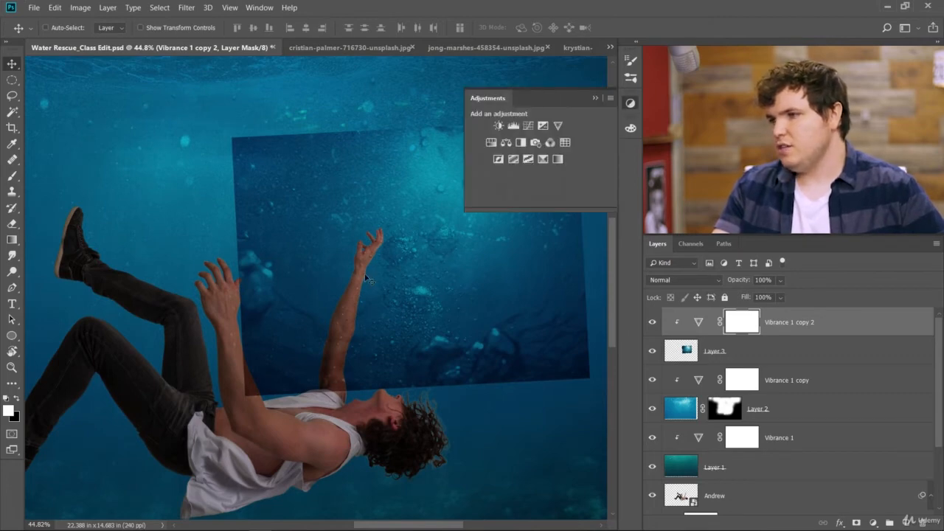
{"action": "left_click", "coordinate": [527, 126]}
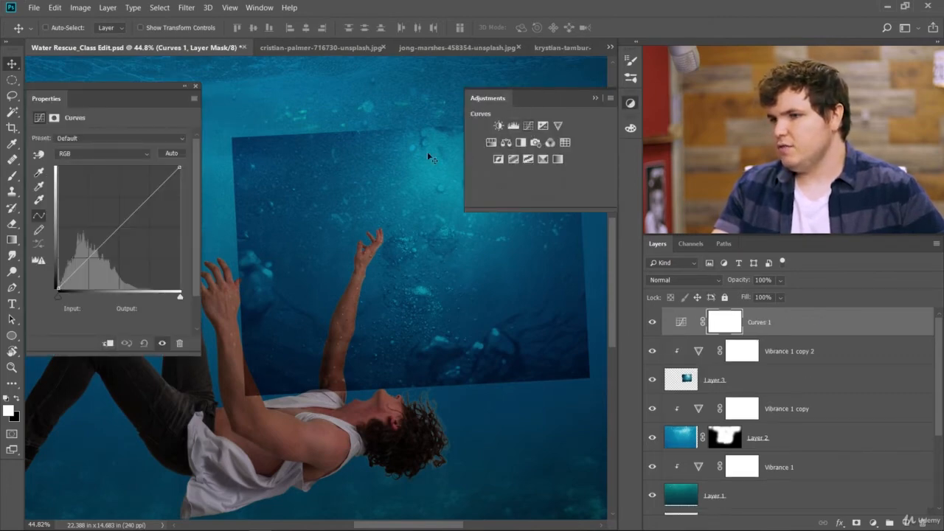
{"action": "left_click_drag", "start_coordinate": [101, 245], "coordinate": [98, 240]}
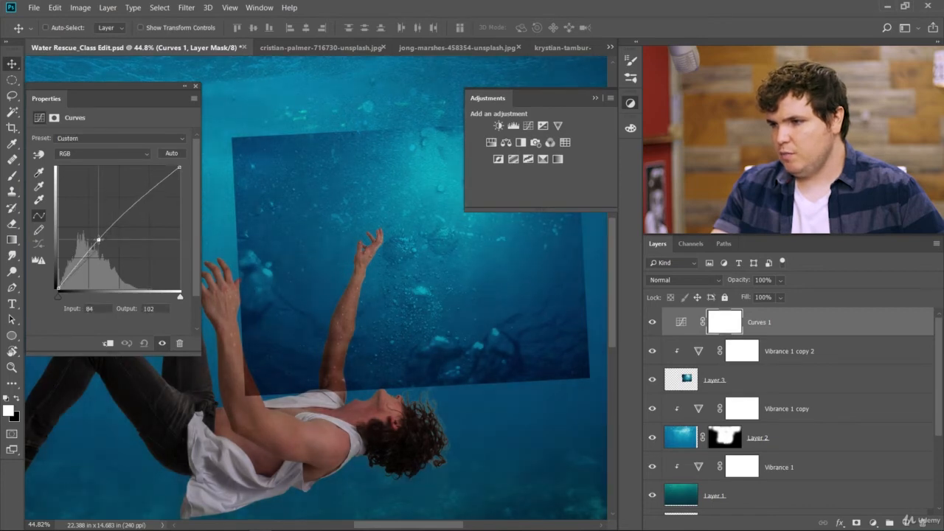
{"action": "left_click", "coordinate": [104, 344]}
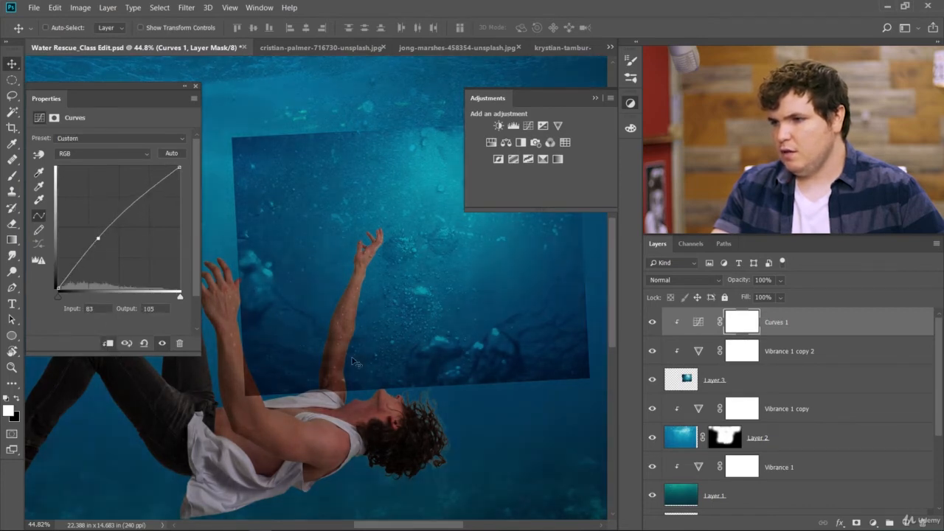
- Brighten Layer 3's shadows with an extra curve point and set the upper point to input 149, output 180
{"action": "left_click_drag", "start_coordinate": [87, 252], "coordinate": [87, 242]}
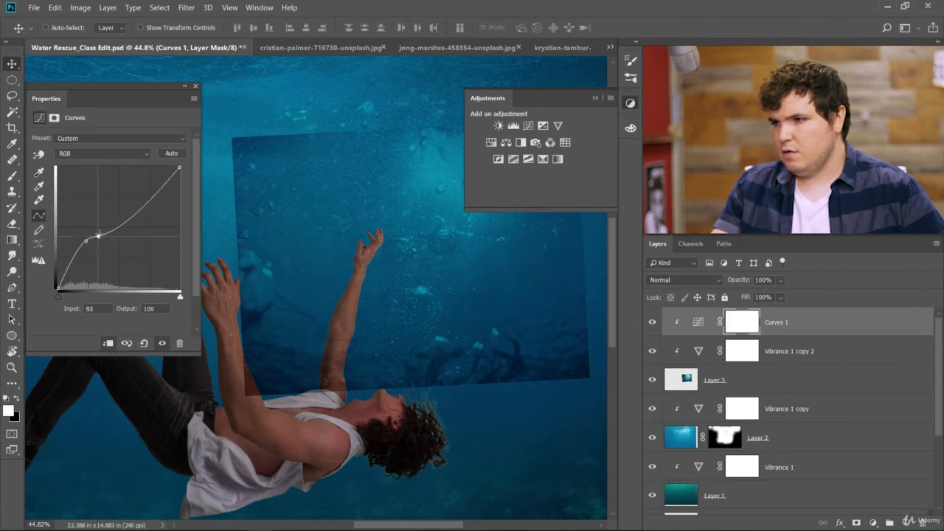
{"action": "left_click", "coordinate": [119, 214]}
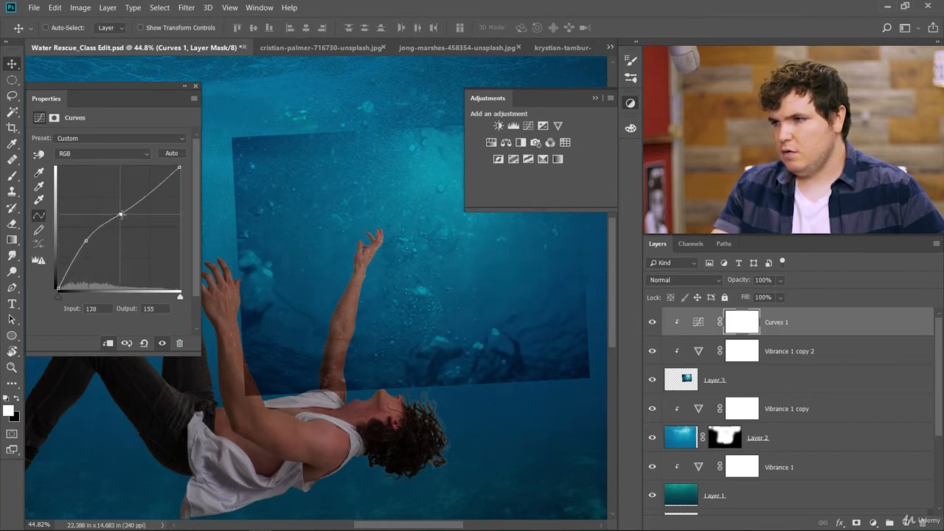
{"action": "left_click_drag", "start_coordinate": [120, 215], "coordinate": [129, 197]}
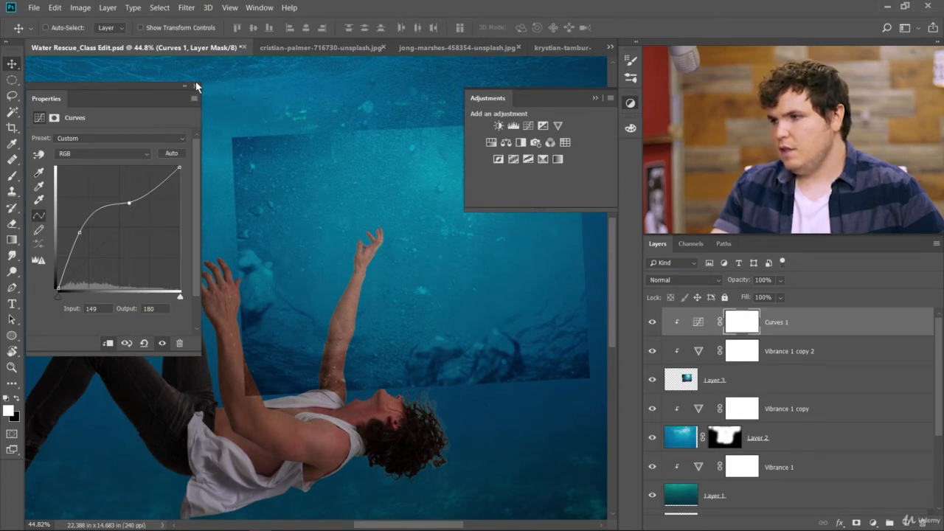
{"action": "left_click", "coordinate": [195, 87]}
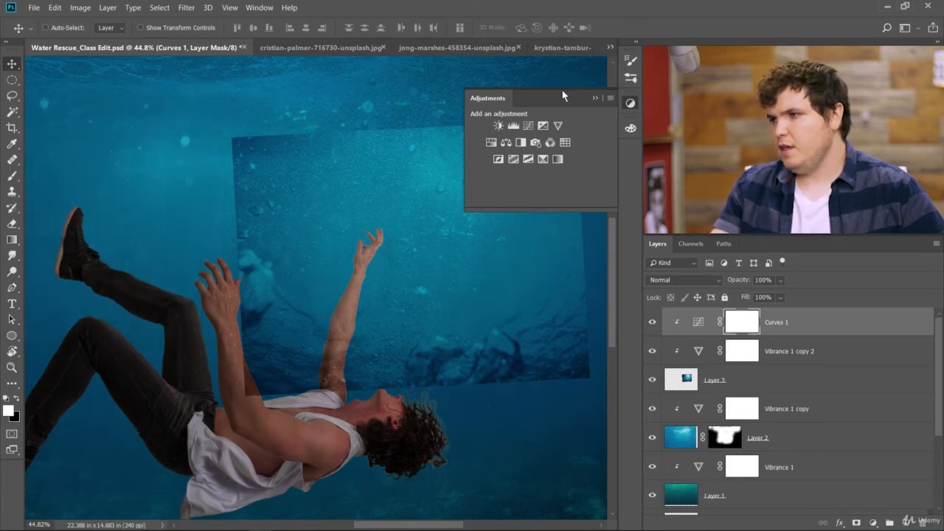
{"action": "left_click", "coordinate": [595, 98]}
- Add a layer mask to Layer 3 and invert it to black to hide the bubble photo
{"action": "left_click", "coordinate": [749, 385]}
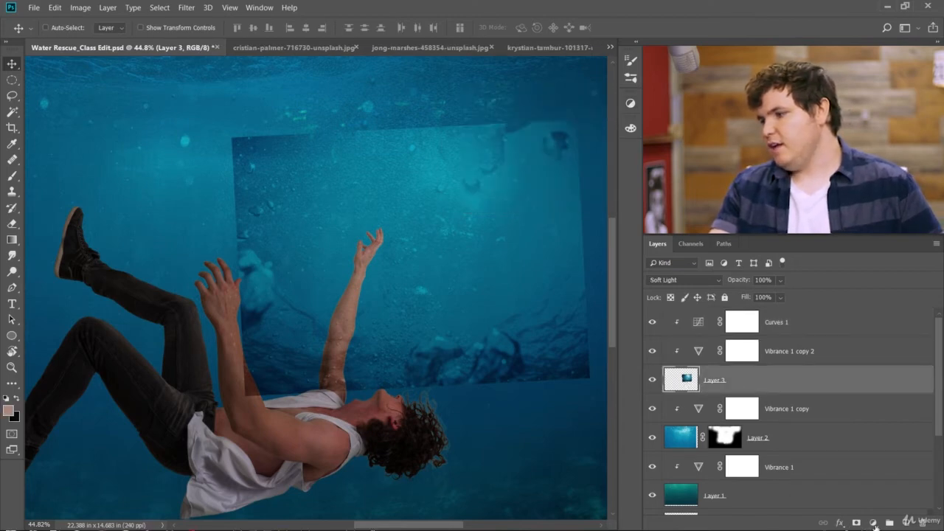
{"action": "left_click", "coordinate": [857, 523]}
{"action": "key", "text": "ctrl+i"}
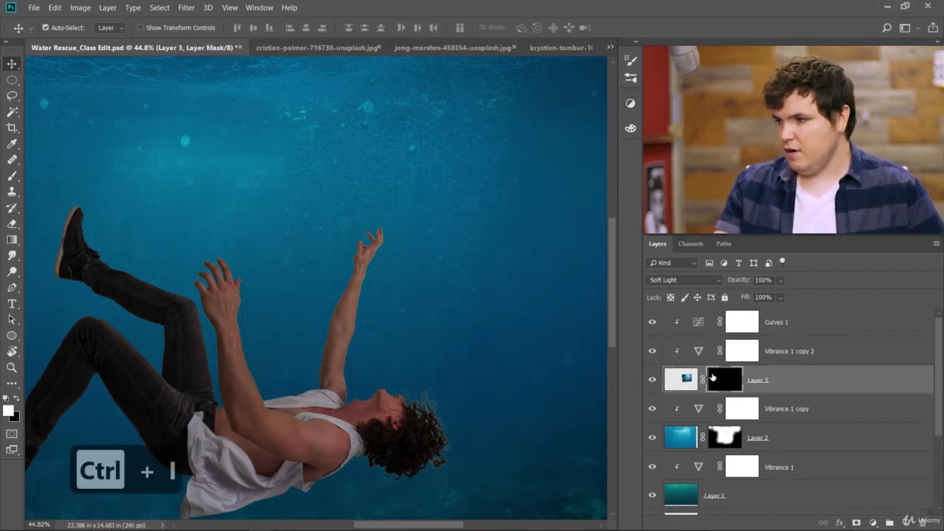
- Reduce the brush to 250 px and paint white on Layer 3's mask to reveal the bubbles above the figure's face
{"action": "left_click", "coordinate": [12, 176]}
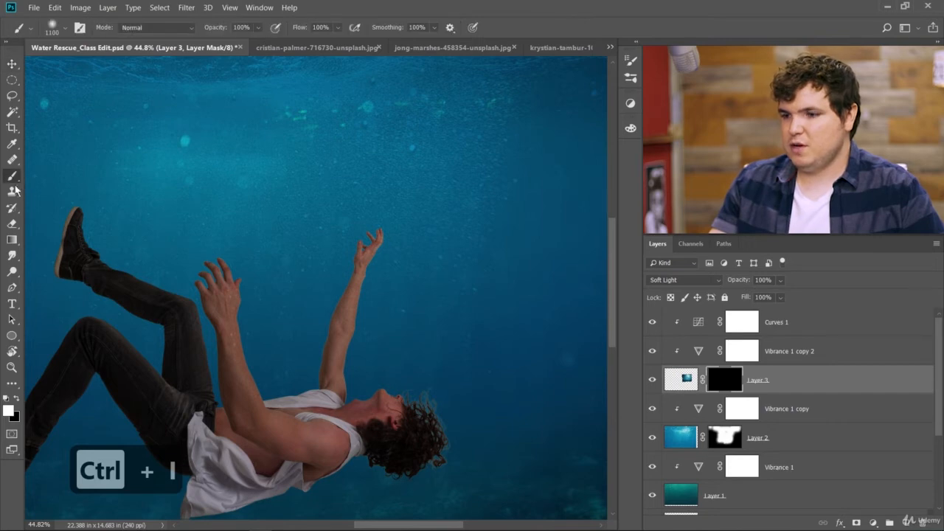
{"action": "key", "text": "bracketleft"}
{"action": "key", "text": "bracketleft"}
{"action": "key", "text": "bracketleft"}
{"action": "key", "text": "bracketleft"}
{"action": "key", "text": "bracketleft"}
{"action": "key", "text": "bracketleft"}
{"action": "key", "text": "bracketleft"}
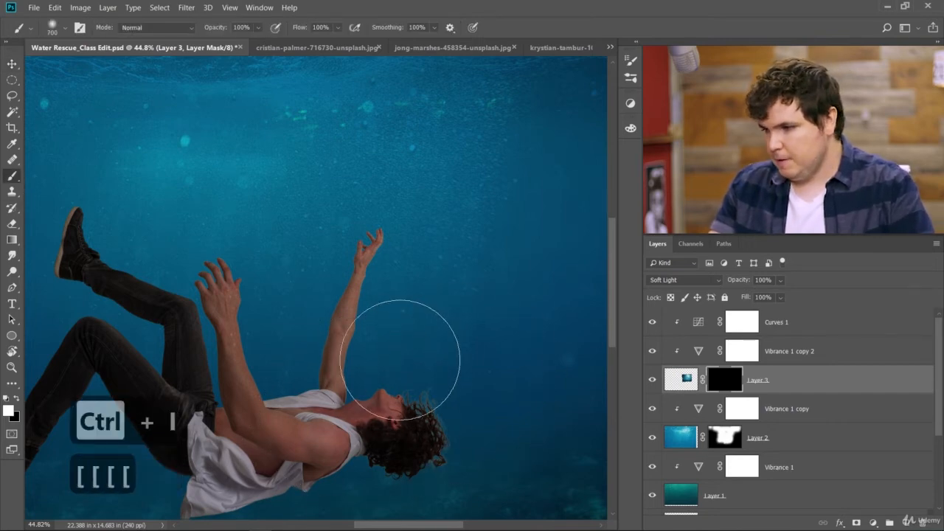
{"action": "key", "text": "bracketleft"}
{"action": "key", "text": "bracketleft"}
{"action": "mouse_move", "coordinate": [378, 345]}
{"action": "left_mouse_down"}
{"action": "mouse_move", "coordinate": [433, 333]}
{"action": "mouse_move", "coordinate": [443, 318]}
{"action": "mouse_move", "coordinate": [424, 267]}
{"action": "mouse_move", "coordinate": [399, 301]}
{"action": "mouse_move", "coordinate": [374, 295]}
{"action": "mouse_move", "coordinate": [366, 266]}
{"action": "mouse_move", "coordinate": [414, 230]}
{"action": "mouse_move", "coordinate": [444, 256]}
{"action": "mouse_move", "coordinate": [417, 295]}
{"action": "mouse_move", "coordinate": [397, 257]}
{"action": "mouse_move", "coordinate": [432, 248]}
{"action": "left_mouse_up"}
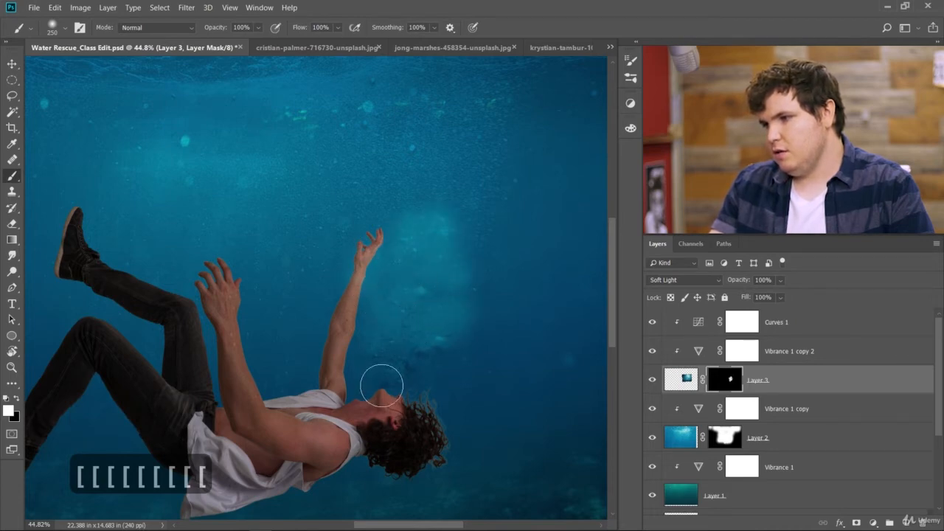
- Extend the white painting on Layer 3's mask upward and around the raised hand to widen the bubble trail
{"action": "mouse_move", "coordinate": [439, 295]}
{"action": "left_mouse_down"}
{"action": "mouse_move", "coordinate": [459, 230]}
{"action": "mouse_move", "coordinate": [396, 179]}
{"action": "mouse_move", "coordinate": [350, 205]}
{"action": "mouse_move", "coordinate": [377, 264]}
{"action": "mouse_move", "coordinate": [398, 194]}
{"action": "mouse_move", "coordinate": [421, 220]}
{"action": "left_mouse_up"}
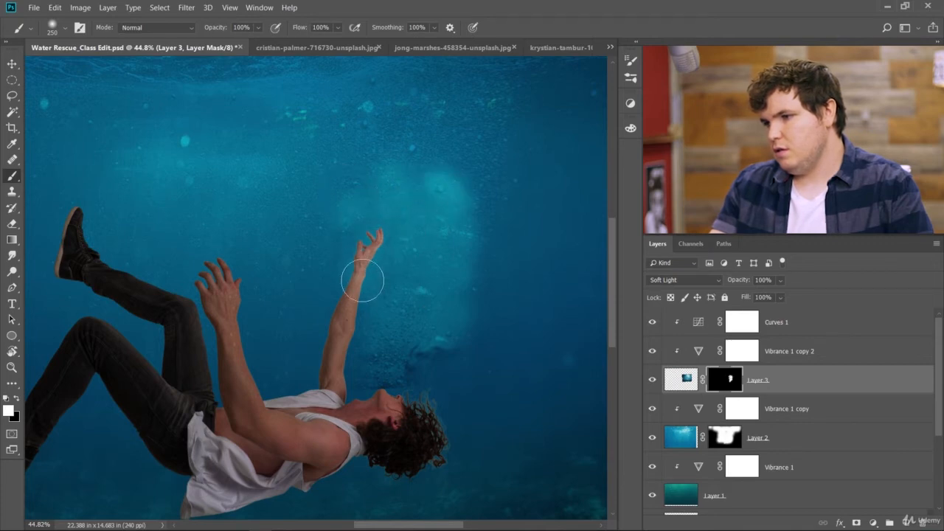
{"action": "mouse_move", "coordinate": [455, 182]}
{"action": "left_mouse_down"}
{"action": "mouse_move", "coordinate": [421, 154]}
{"action": "mouse_move", "coordinate": [379, 174]}
{"action": "left_mouse_up"}
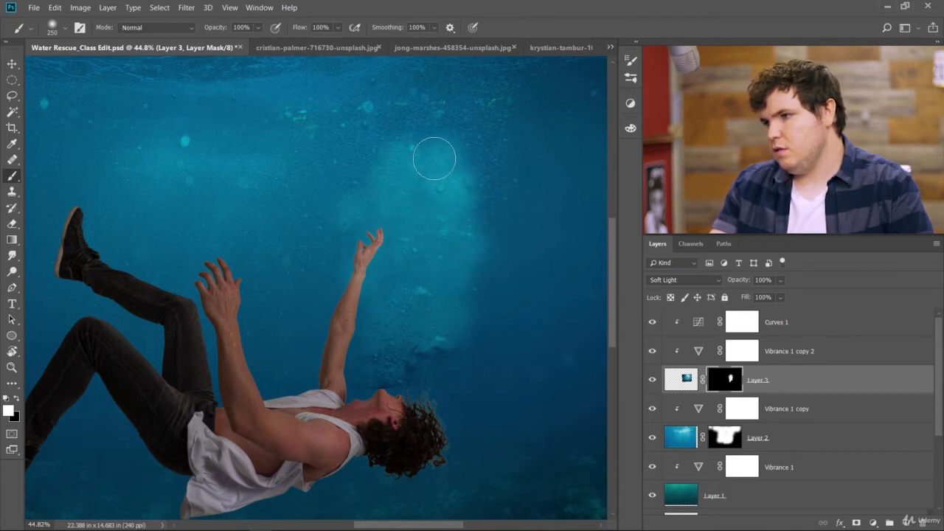
{"action": "mouse_move", "coordinate": [434, 159]}
{"action": "left_mouse_down"}
{"action": "mouse_move", "coordinate": [468, 193]}
{"action": "mouse_move", "coordinate": [487, 237]}
{"action": "left_mouse_up"}
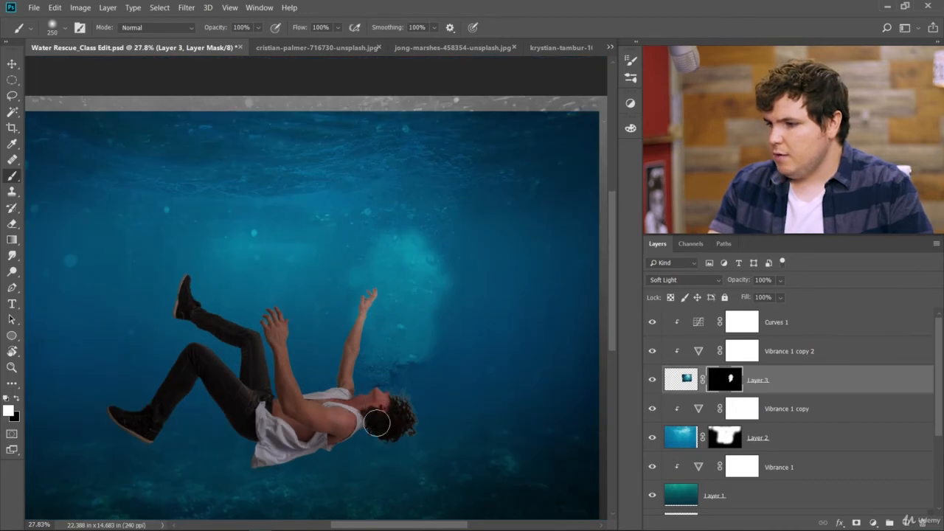
{"action": "scroll", "coordinate": [368, 392], "scroll_direction": "up", "scroll_amount": 5}
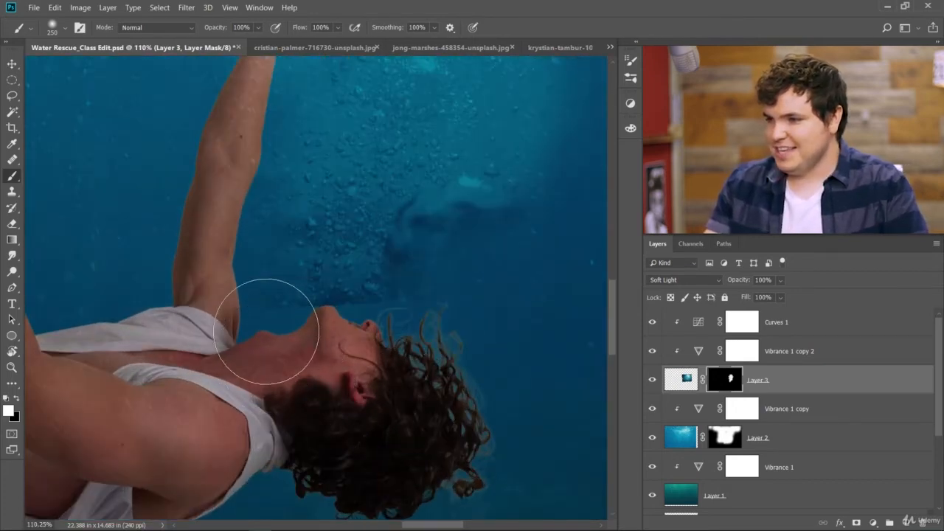
- Reduce the brush to 100 px and paint black on Layer 3's mask to hide the dark patches beside the bubble trail
{"action": "key", "text": "bracketleft"}
{"action": "key", "text": "bracketleft"}
{"action": "key", "text": "bracketleft"}
{"action": "key", "text": "bracketleft"}
{"action": "key", "text": "x"}
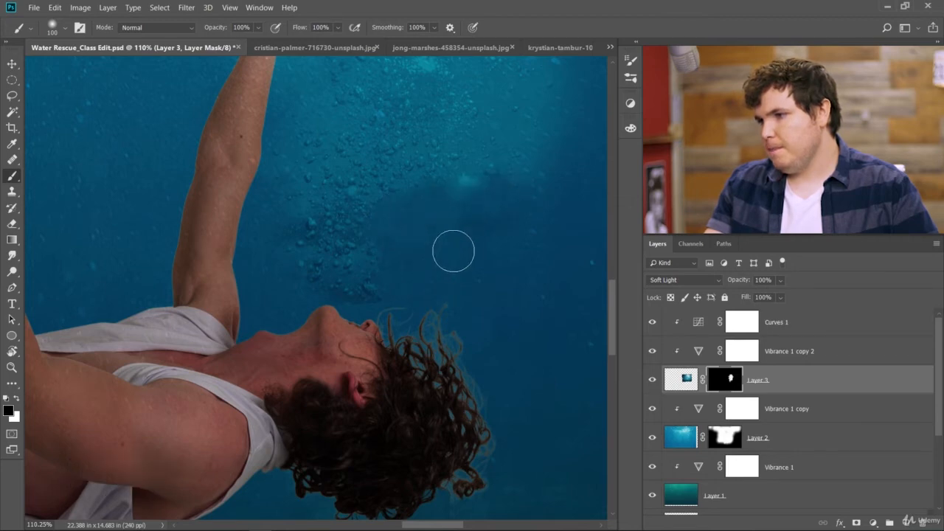
{"action": "scroll", "coordinate": [455, 237], "scroll_direction": "down", "scroll_amount": 5}
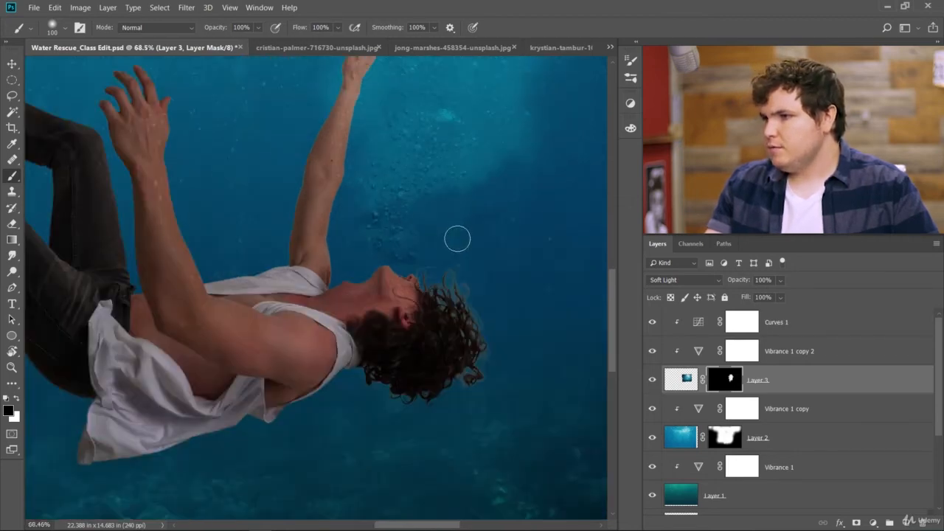
- Enlarge the brush to 400 px and paint black on Layer 3's mask to narrow the outer edges of the bubble trail
{"action": "key", "text": "bracketright"}
{"action": "key", "text": "bracketright"}
{"action": "key", "text": "bracketright"}
{"action": "key", "text": "bracketright"}
{"action": "key", "text": "bracketright"}
{"action": "key", "text": "bracketright"}
{"action": "key", "text": "bracketright"}
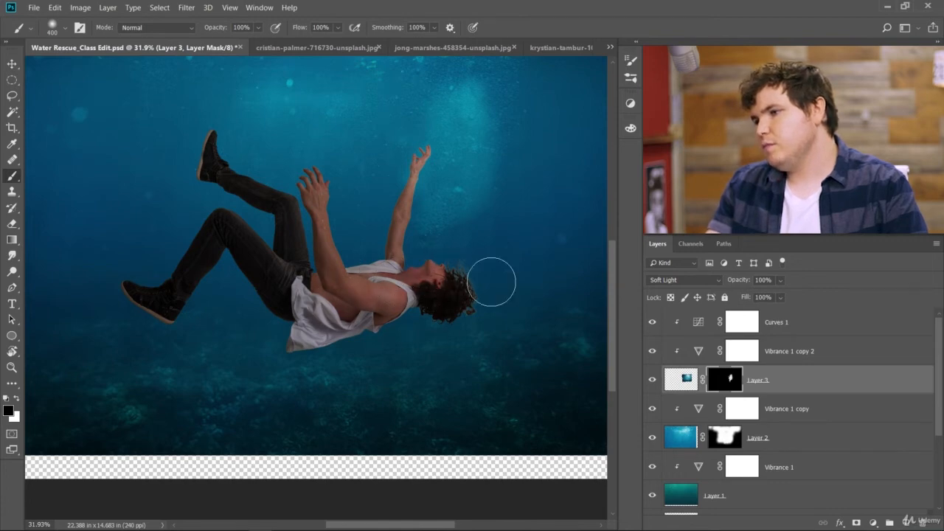
- Reshape Curves 1 with the lower point at 44/107, the upper point at 174/142 and the white point's output at 181
{"action": "double_click", "coordinate": [697, 323]}
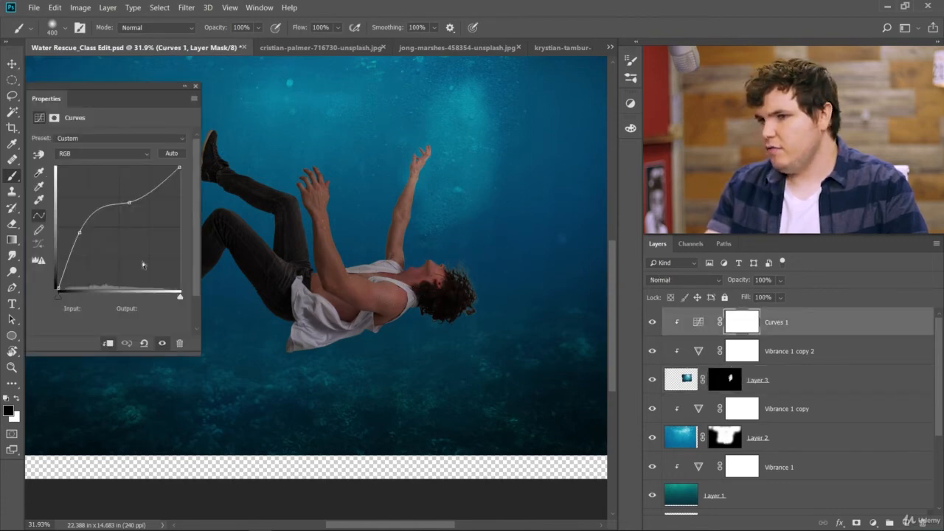
{"action": "left_click_drag", "start_coordinate": [79, 235], "coordinate": [79, 238]}
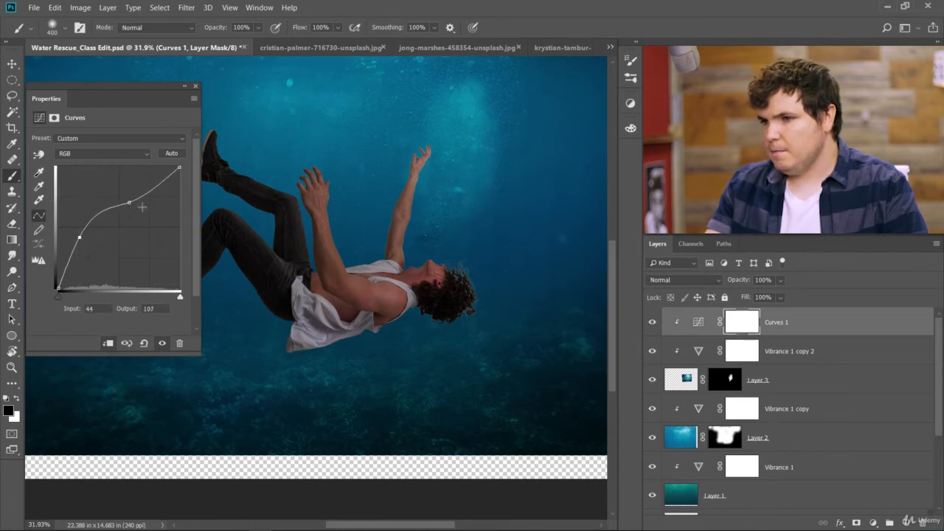
{"action": "left_click_drag", "start_coordinate": [129, 202], "coordinate": [142, 220]}
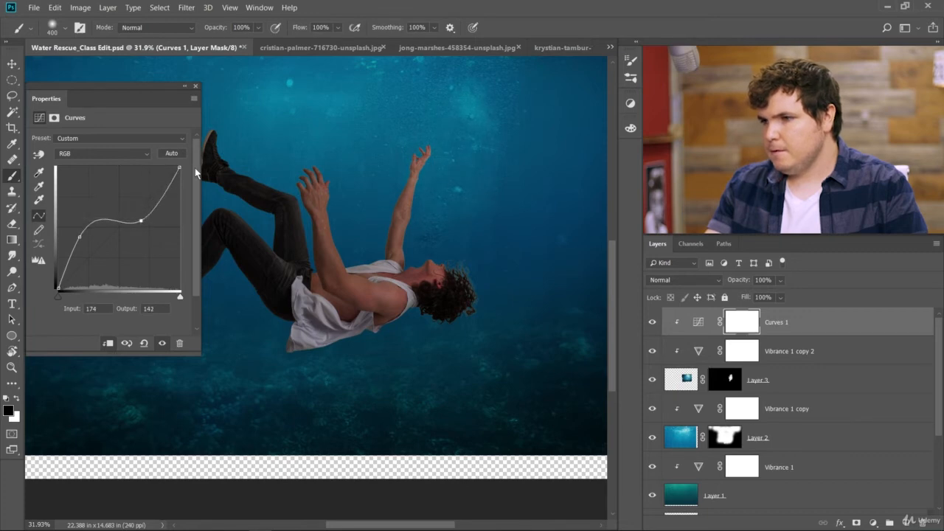
{"action": "left_click_drag", "start_coordinate": [178, 169], "coordinate": [179, 202]}
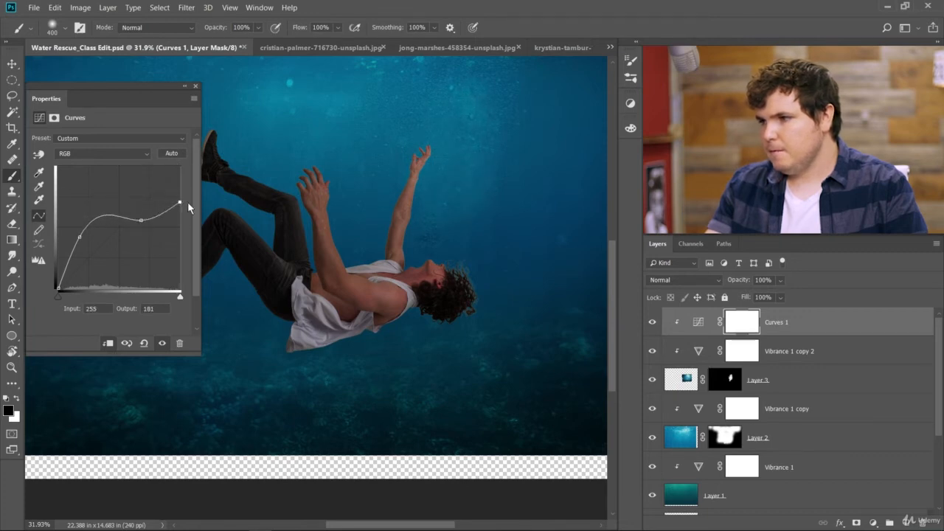
- Examine the bubbles around the raised arm up close with the Curves 1 adjustment switched off and on
{"action": "scroll", "coordinate": [410, 179], "scroll_direction": "up", "scroll_amount": 3}
{"action": "scroll", "coordinate": [428, 186], "scroll_direction": "up", "scroll_amount": 5}
{"action": "scroll", "coordinate": [493, 197], "scroll_direction": "down", "scroll_amount": 4}
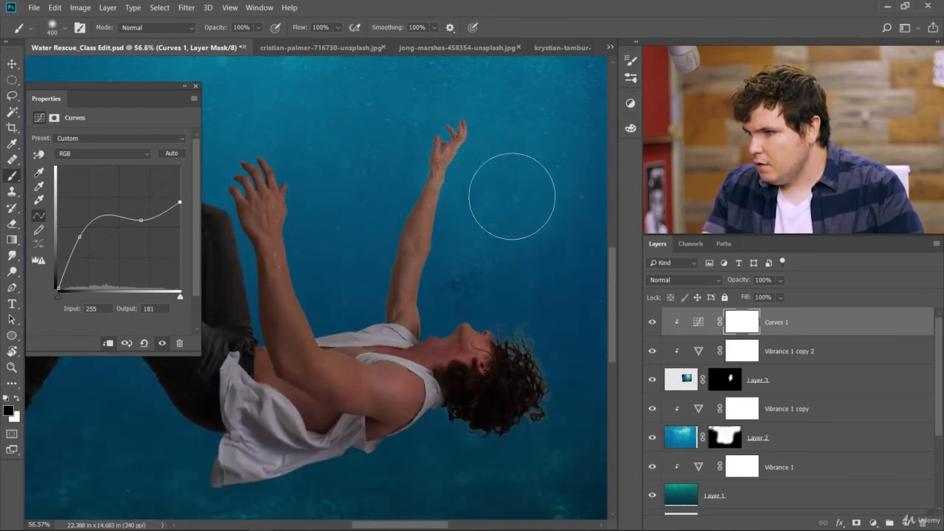
{"action": "scroll", "coordinate": [520, 199], "scroll_direction": "down", "scroll_amount": 1}
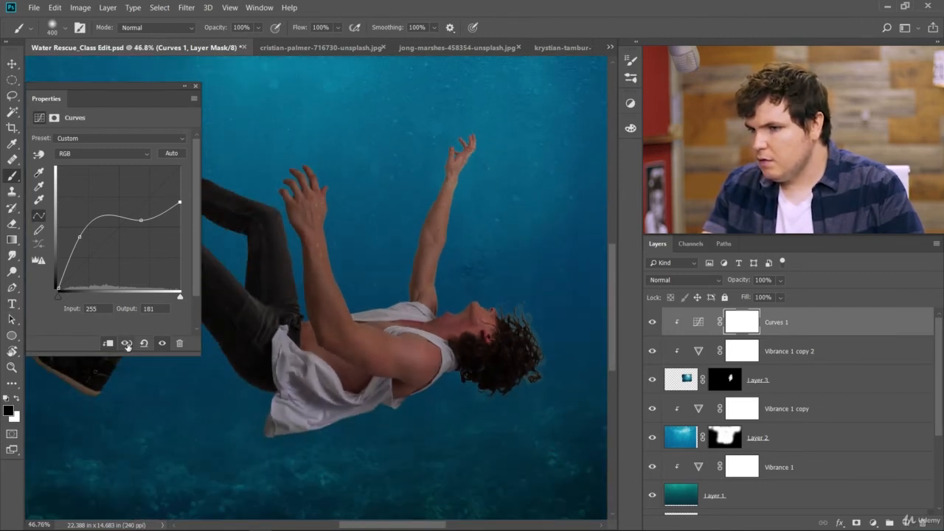
{"action": "left_click", "coordinate": [162, 344]}
{"action": "left_click", "coordinate": [161, 344]}
{"action": "left_click", "coordinate": [162, 344]}
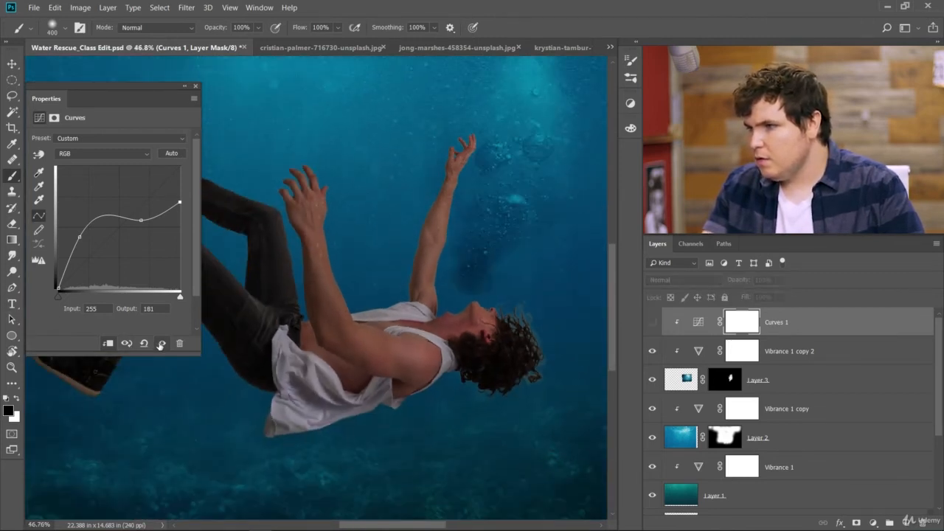
{"action": "left_click", "coordinate": [162, 344]}
- Restore the white point's output to 255 and move the upper curve point to input 122, output 169
{"action": "left_click_drag", "start_coordinate": [180, 201], "coordinate": [195, 154]}
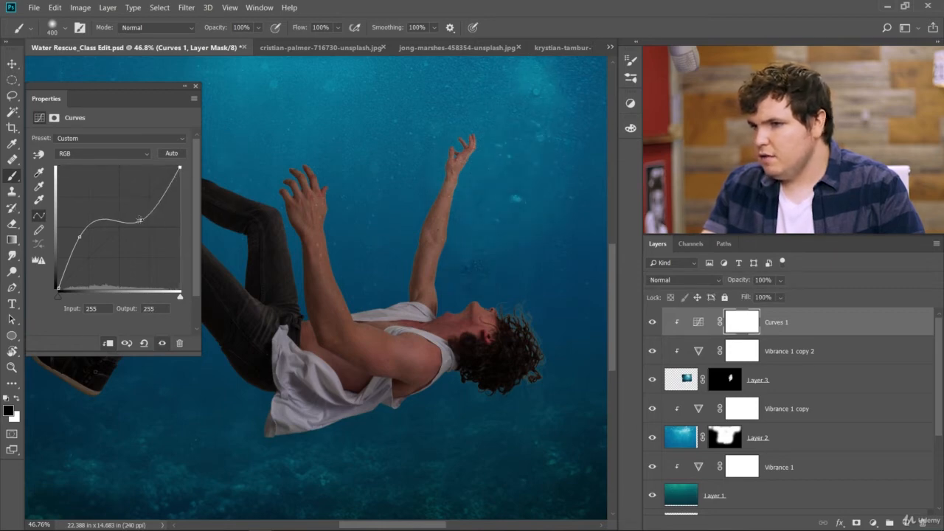
{"action": "left_click_drag", "start_coordinate": [140, 220], "coordinate": [116, 208]}
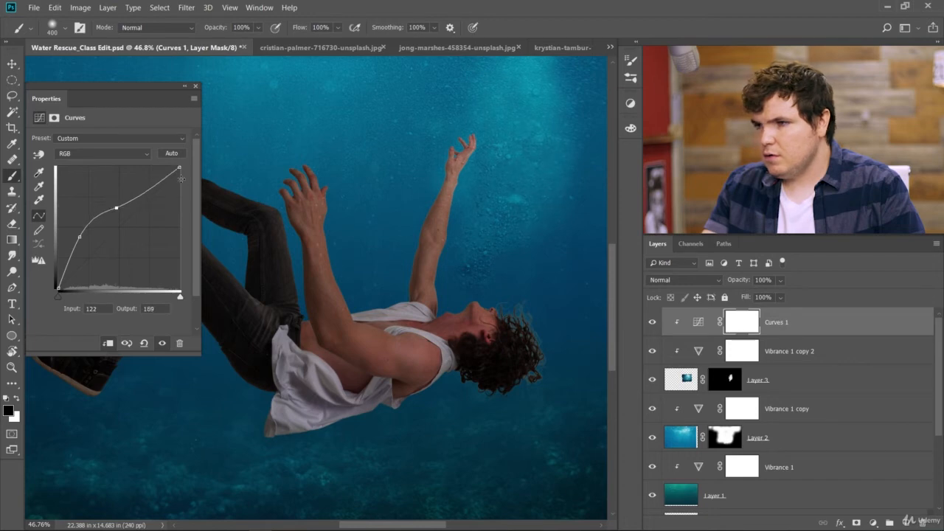
{"action": "left_click_drag", "start_coordinate": [179, 167], "coordinate": [182, 147]}
{"action": "scroll", "coordinate": [163, 240], "scroll_direction": "down", "scroll_amount": 2}
{"action": "scroll", "coordinate": [421, 270], "scroll_direction": "down", "scroll_amount": 3}
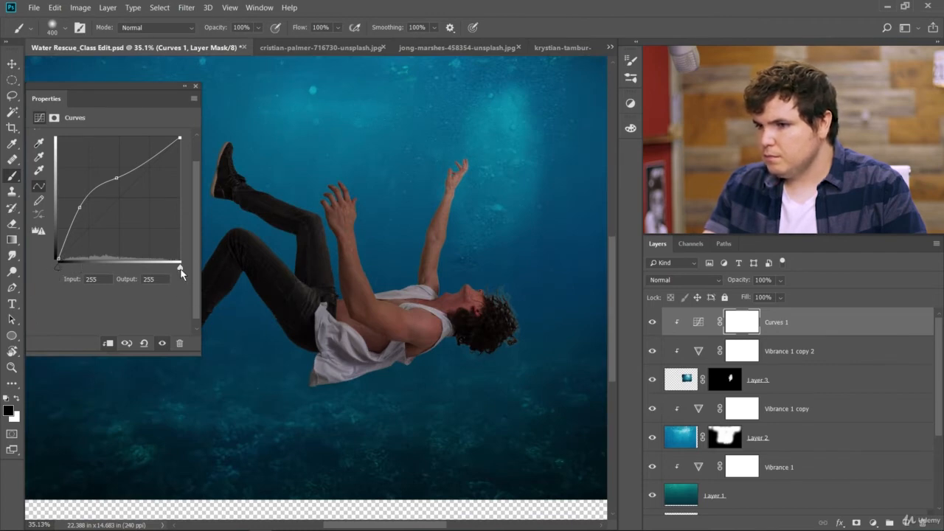
- Raise the lower point of Curves 1 slightly and set the upper point to input 149, output 155
{"action": "left_click_drag", "start_coordinate": [179, 268], "coordinate": [208, 275]}
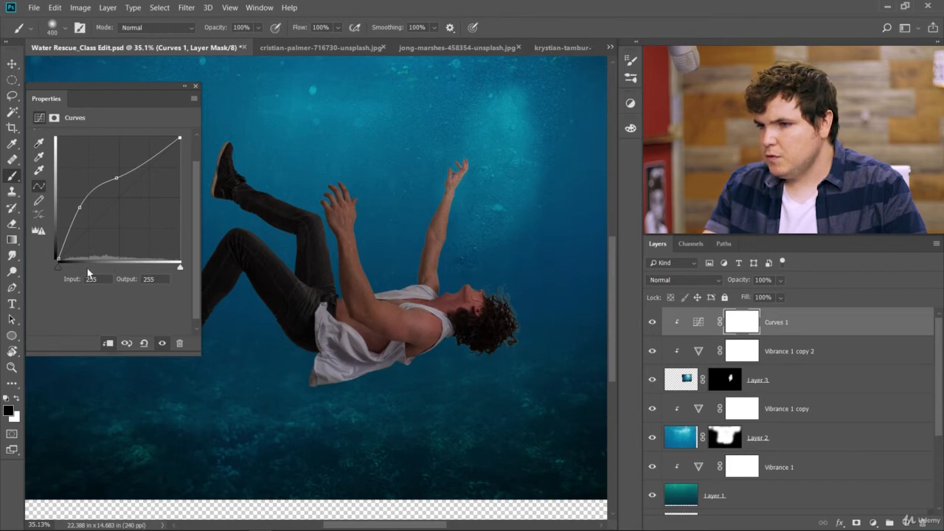
{"action": "mouse_move", "coordinate": [58, 266]}
{"action": "left_mouse_down"}
{"action": "mouse_move", "coordinate": [70, 266]}
{"action": "mouse_move", "coordinate": [49, 263]}
{"action": "left_mouse_up"}
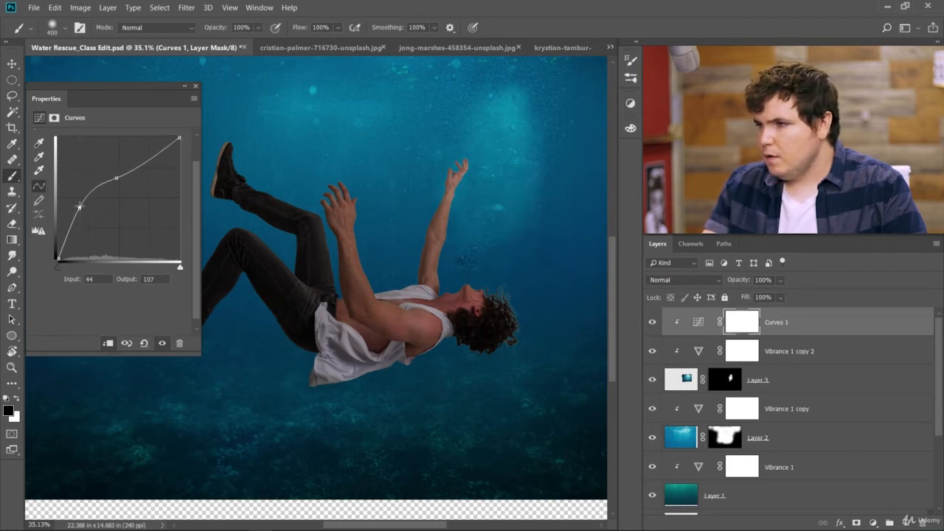
{"action": "left_click_drag", "start_coordinate": [79, 207], "coordinate": [133, 183]}
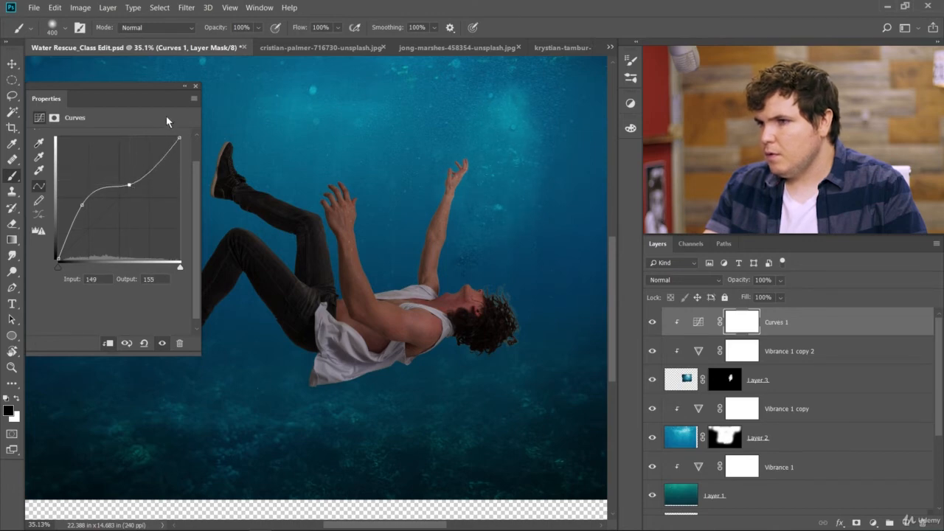
{"action": "left_click", "coordinate": [195, 87]}
- Check the bubble blend in the whole composition and above the face, comparing it with Curves 1 hidden and shown
{"action": "scroll", "coordinate": [474, 191], "scroll_direction": "down", "scroll_amount": 11}
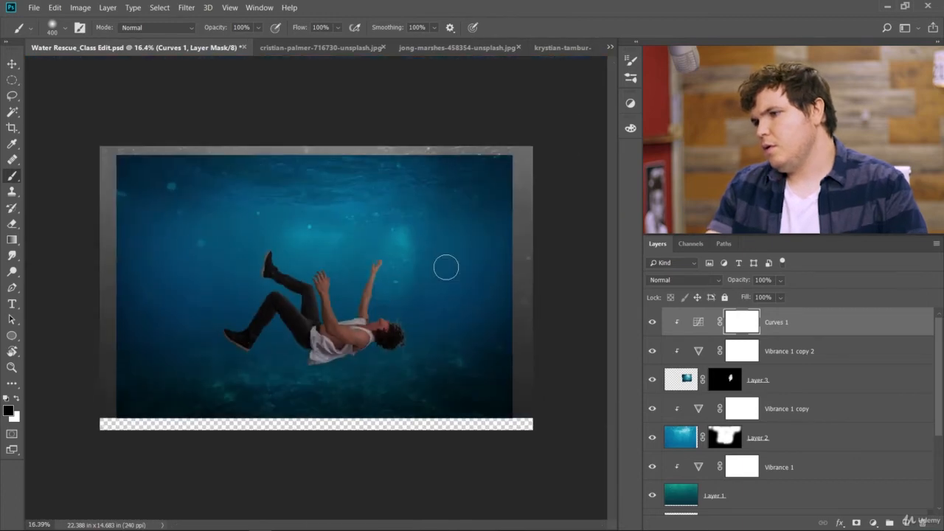
{"action": "scroll", "coordinate": [435, 262], "scroll_direction": "up", "scroll_amount": 11}
{"action": "scroll", "coordinate": [447, 258], "scroll_direction": "up", "scroll_amount": 6}
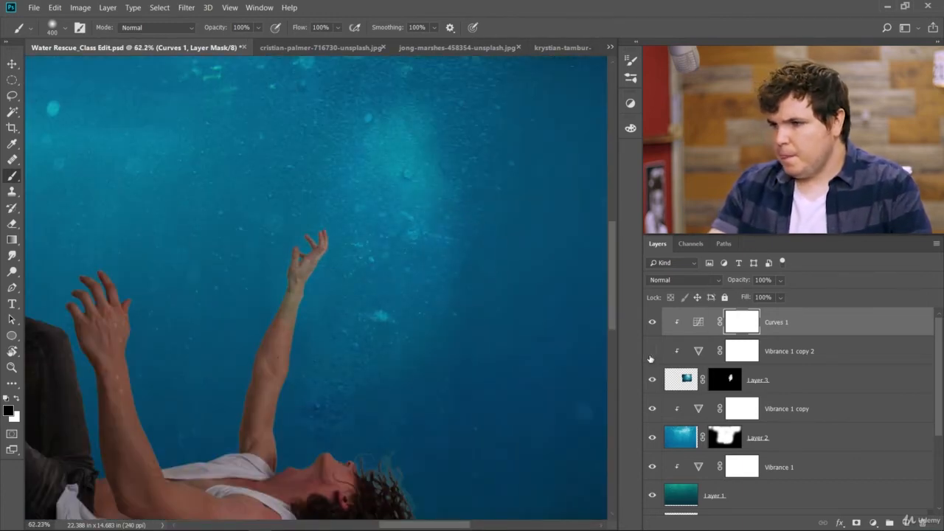
{"action": "left_click", "coordinate": [652, 325]}
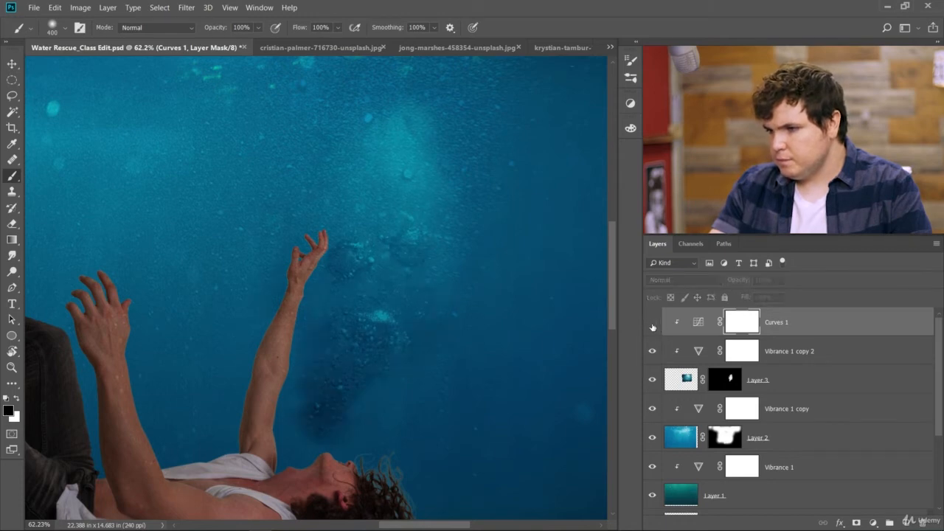
{"action": "left_click", "coordinate": [652, 325]}
{"action": "left_click", "coordinate": [653, 325]}
{"action": "left_click", "coordinate": [652, 325]}
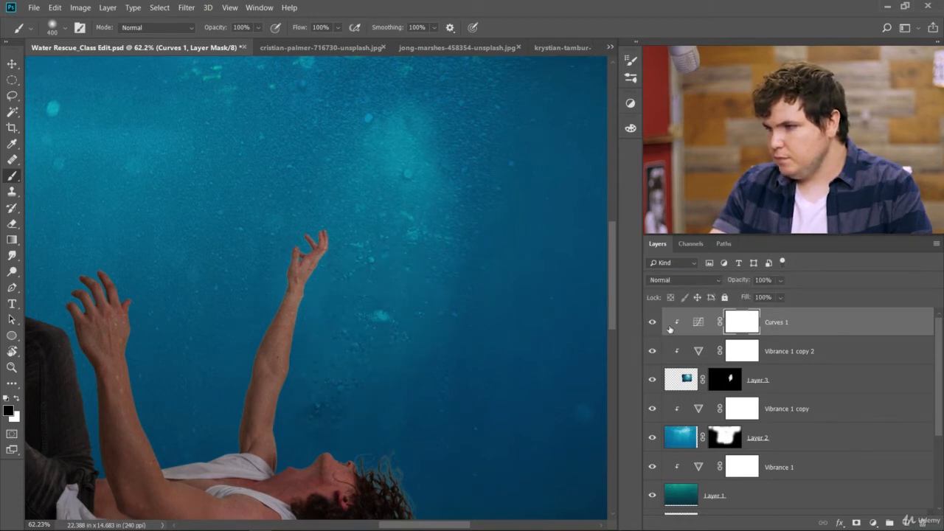
- Set the lower point of Curves 1 to input 54, output 99 and the upper point to input 174, output 158
{"action": "double_click", "coordinate": [704, 327]}
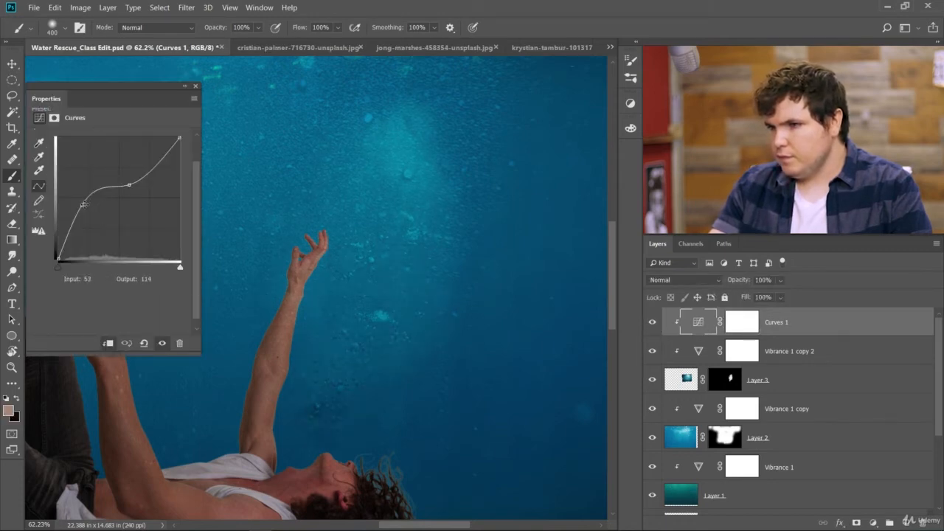
{"action": "left_click_drag", "start_coordinate": [83, 204], "coordinate": [84, 212]}
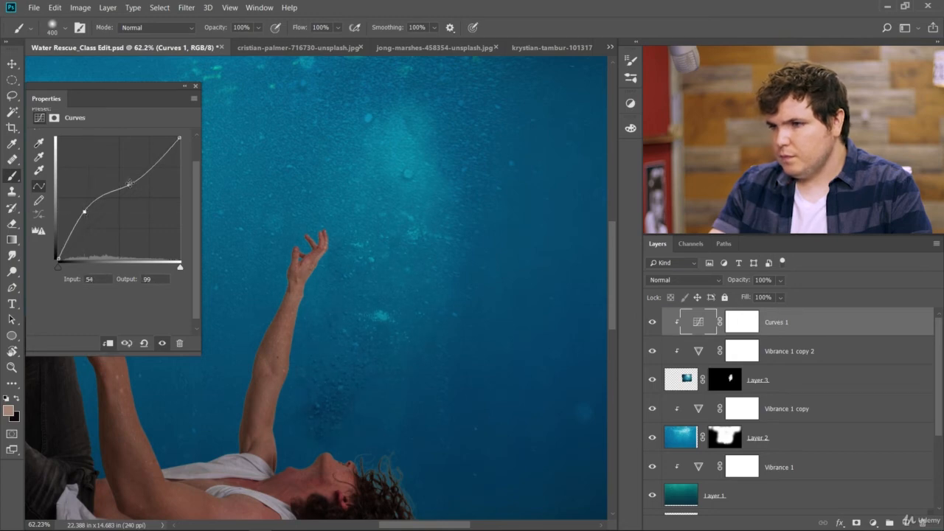
{"action": "mouse_move", "coordinate": [129, 183]}
{"action": "left_mouse_down"}
{"action": "mouse_move", "coordinate": [126, 173]}
{"action": "mouse_move", "coordinate": [138, 181]}
{"action": "left_mouse_up"}
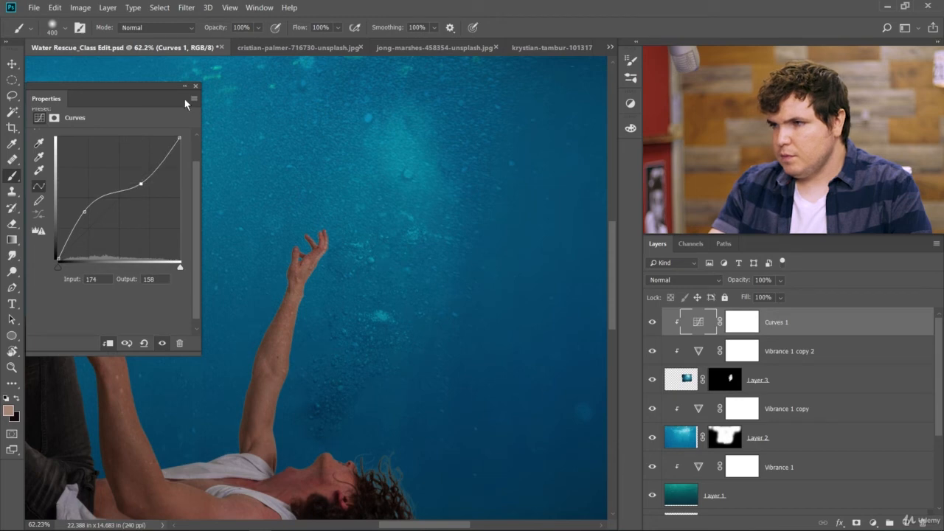
{"action": "left_click", "coordinate": [195, 88]}
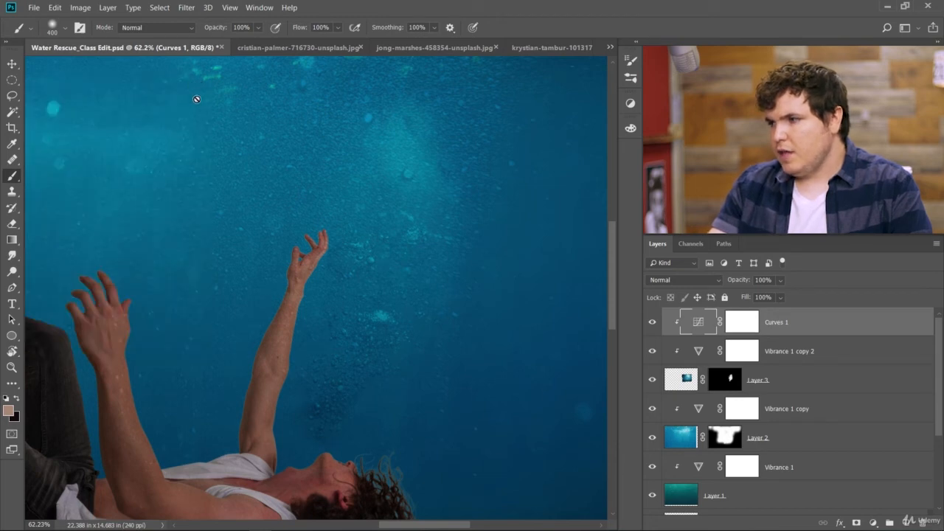
{"action": "scroll", "coordinate": [407, 345], "scroll_direction": "down", "scroll_amount": 5}
{"action": "scroll", "coordinate": [415, 341], "scroll_direction": "up", "scroll_amount": 3}
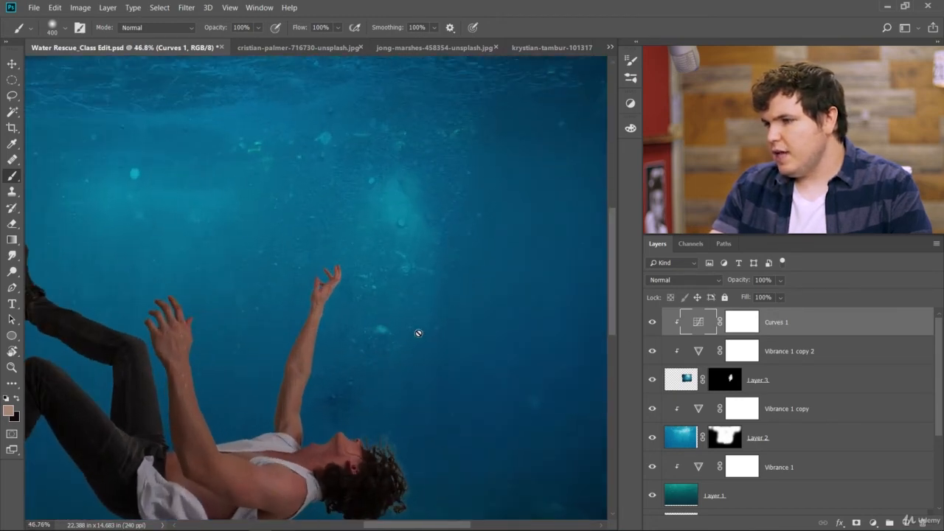
- Target Layer 3's image instead of its mask and set the Dodge tool's range to Shadows
{"action": "left_click", "coordinate": [664, 377]}
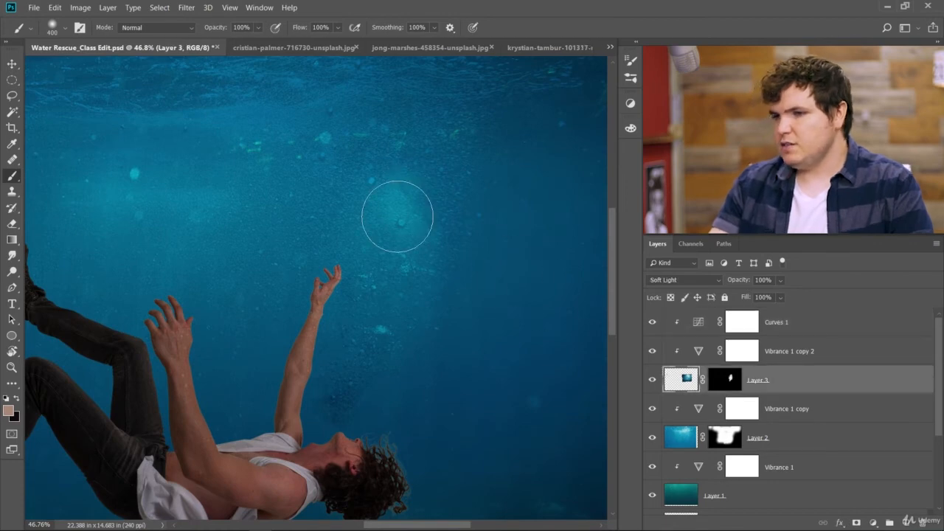
{"action": "left_click", "coordinate": [13, 272]}
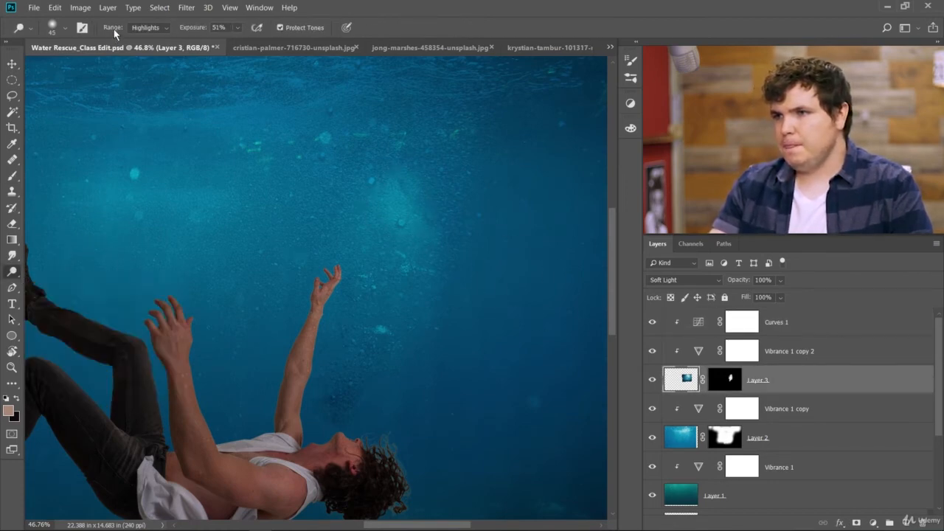
{"action": "left_click", "coordinate": [145, 27]}
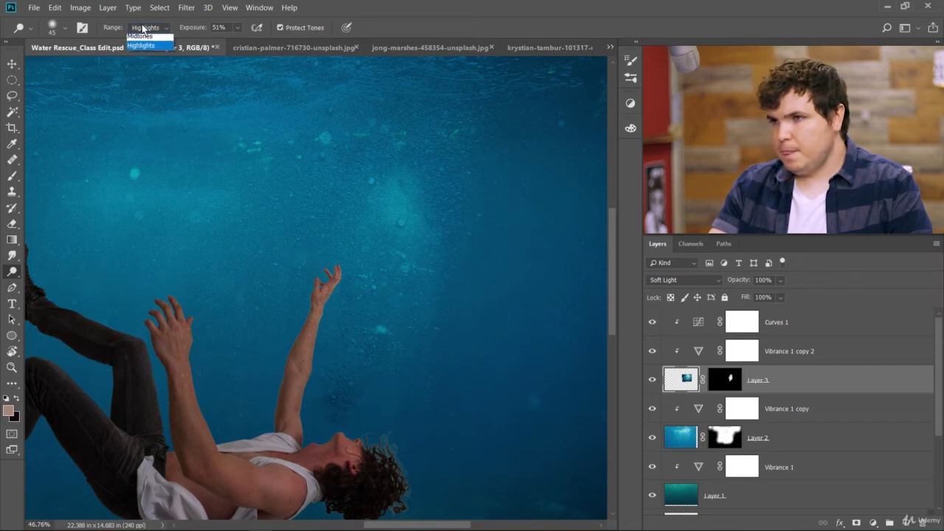
{"action": "left_click", "coordinate": [150, 35]}
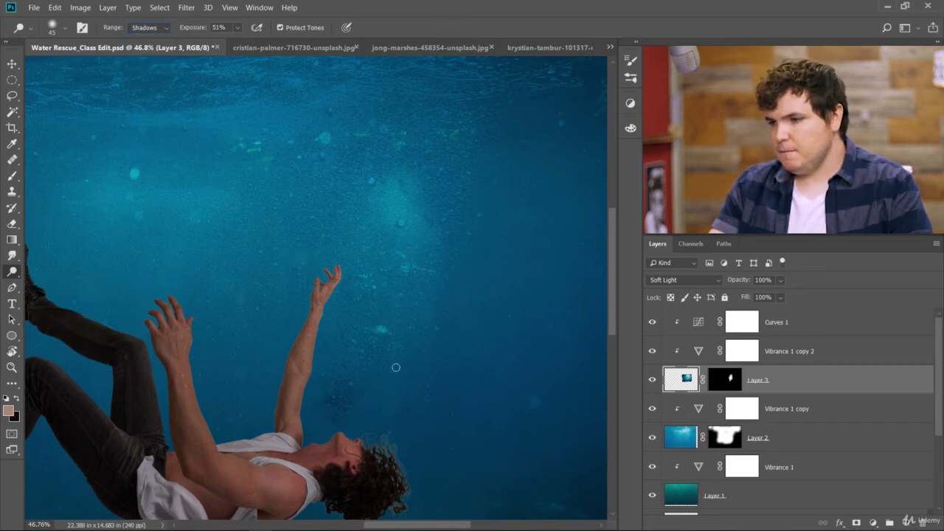
- Enlarge the Dodge brush to 80 px and lighten the dark bubbles just above the figure's face
{"action": "key", "text": "bracketright"}
{"action": "key", "text": "bracketright"}
{"action": "key", "text": "bracketright"}
{"action": "key", "text": "bracketright"}
{"action": "key", "text": "bracketright"}
{"action": "key", "text": "bracketright"}
{"action": "key", "text": "bracketright"}
{"action": "key", "text": "bracketright"}
{"action": "key", "text": "bracketright"}
{"action": "key", "text": "bracketright"}
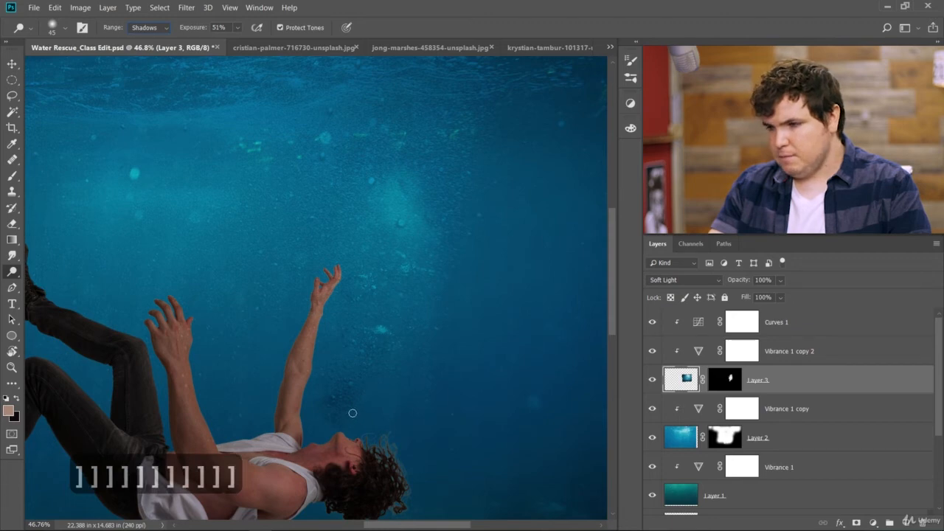
{"action": "key", "text": "bracketright"}
{"action": "key", "text": "bracketright"}
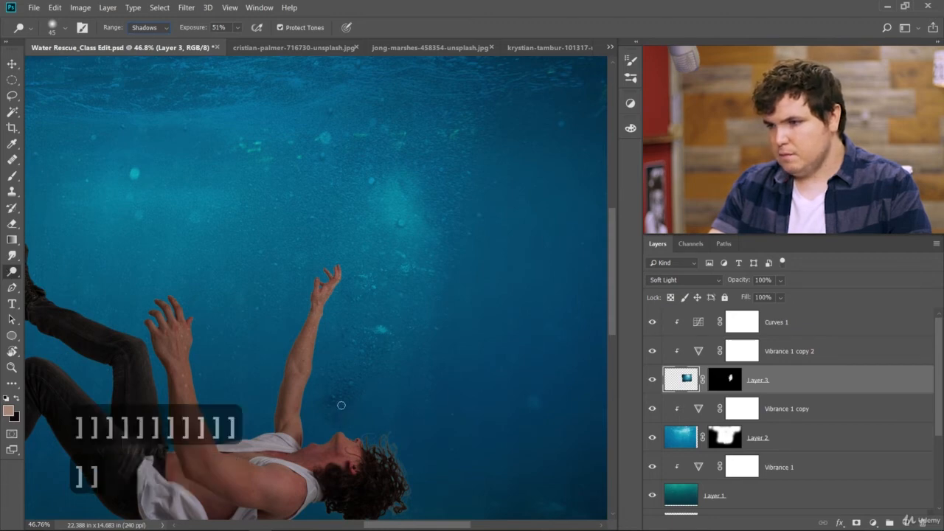
{"action": "left_click", "coordinate": [65, 30]}
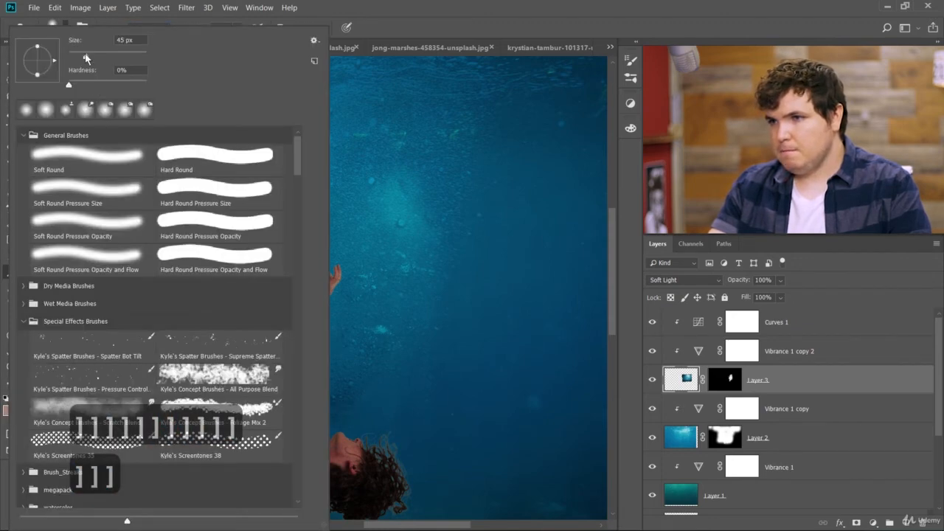
{"action": "left_click", "coordinate": [363, 310]}
{"action": "key", "text": "bracketright"}
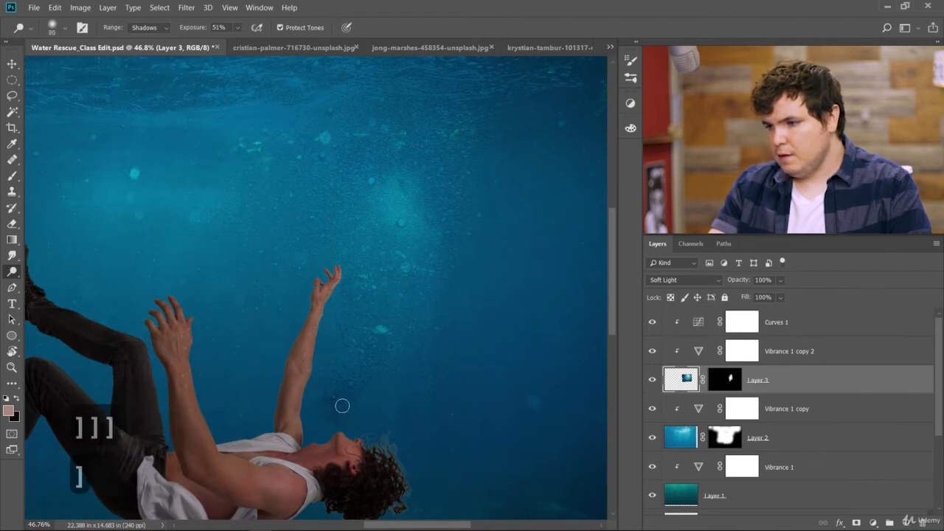
- Enlarge the Dodge brush to 250 px and lighten more of the dark bubbles above the figure's face
{"action": "key", "text": "bracketright"}
{"action": "key", "text": "bracketright"}
{"action": "key", "text": "bracketright"}
{"action": "key", "text": "bracketright"}
{"action": "key", "text": "bracketright"}
{"action": "key", "text": "bracketright"}
{"action": "key", "text": "bracketright"}
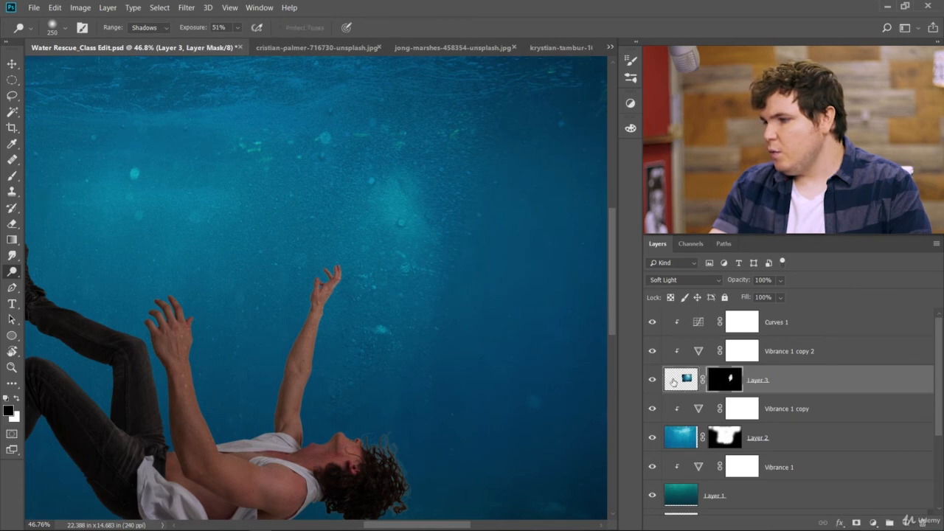
- Switch to the Burn tool for Layer 3's image and set its range to Highlights
{"action": "right_click", "coordinate": [20, 274]}
{"action": "left_click", "coordinate": [59, 281]}
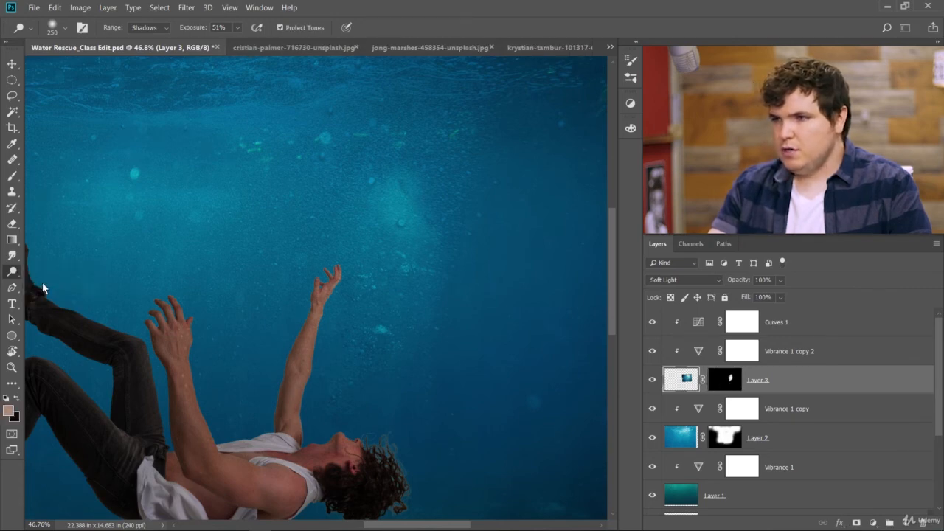
{"action": "left_click", "coordinate": [154, 28]}
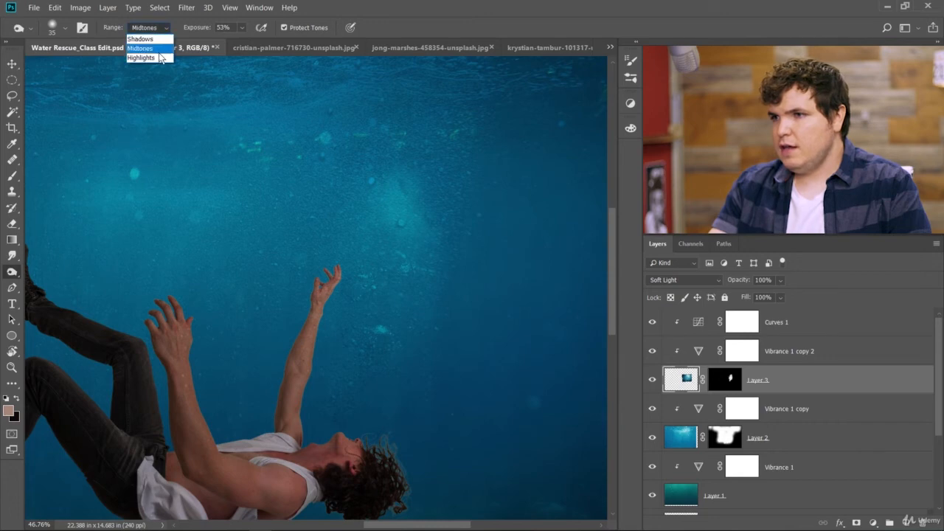
{"action": "left_click", "coordinate": [157, 57]}
- Enlarge the Burn brush to 500 px and darken the bright patch of bubbles above the raised hand
{"action": "key", "text": "bracketright"}
{"action": "key", "text": "bracketright"}
{"action": "key", "text": "bracketright"}
{"action": "key", "text": "bracketright"}
{"action": "key", "text": "bracketright"}
{"action": "key", "text": "bracketright"}
{"action": "key", "text": "bracketright"}
{"action": "key", "text": "bracketright"}
{"action": "key", "text": "bracketright"}
{"action": "key", "text": "bracketright"}
{"action": "key", "text": "bracketright"}
{"action": "key", "text": "bracketright"}
{"action": "key", "text": "bracketright"}
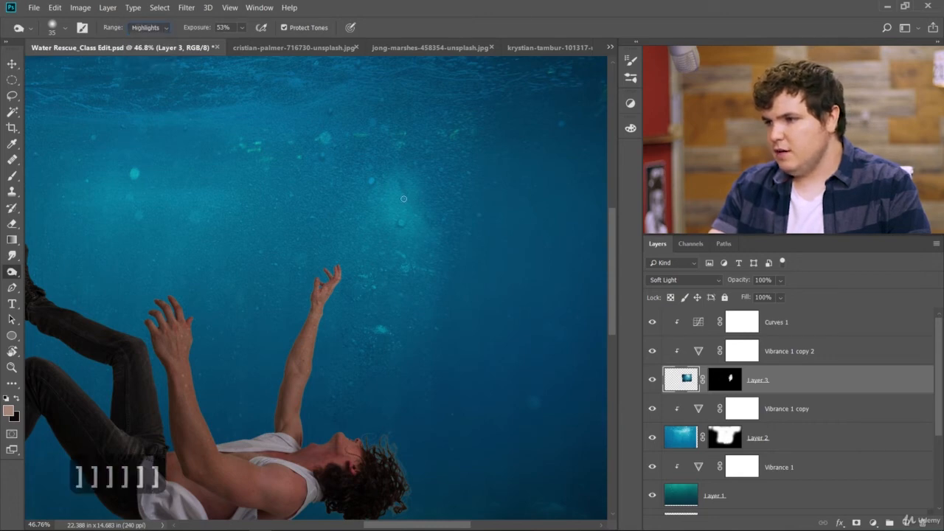
{"action": "key", "text": "bracketright"}
{"action": "key", "text": "bracketright"}
{"action": "key", "text": "bracketright"}
{"action": "key", "text": "bracketright"}
{"action": "key", "text": "bracketright"}
{"action": "key", "text": "bracketright"}
{"action": "key", "text": "bracketright"}
{"action": "key", "text": "bracketright"}
{"action": "key", "text": "bracketright"}
{"action": "key", "text": "bracketright"}
{"action": "key", "text": "bracketright"}
{"action": "key", "text": "bracketright"}
{"action": "key", "text": "bracketright"}
{"action": "key", "text": "bracketright"}
{"action": "key", "text": "bracketright"}
{"action": "key", "text": "bracketright"}
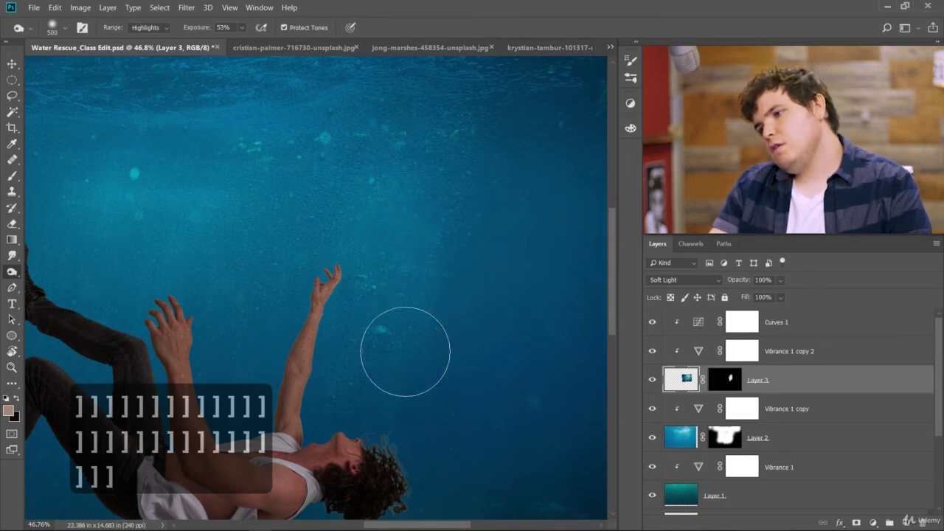
- Reduce Layer 3's opacity to 66% and check the bubbles up close and in the whole composition
{"action": "scroll", "coordinate": [405, 355], "scroll_direction": "down", "scroll_amount": 3}
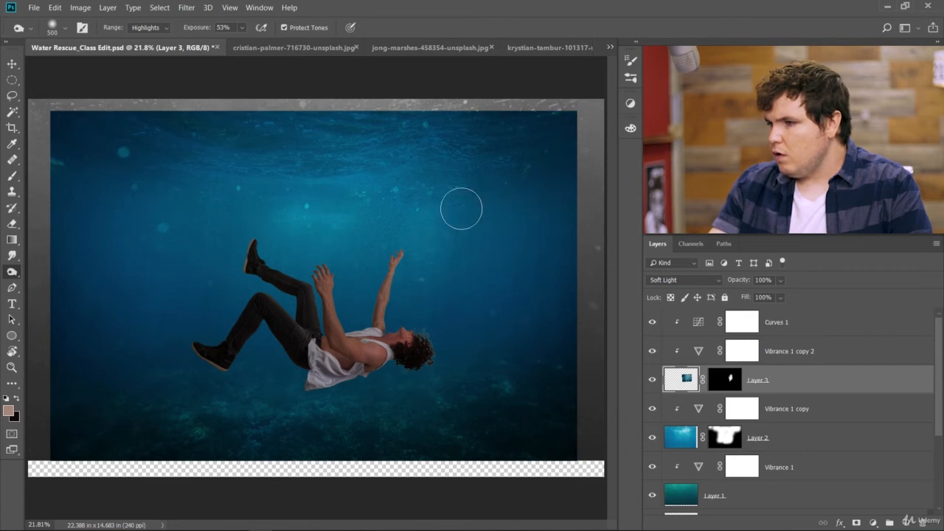
{"action": "scroll", "coordinate": [443, 284], "scroll_direction": "up", "scroll_amount": 6}
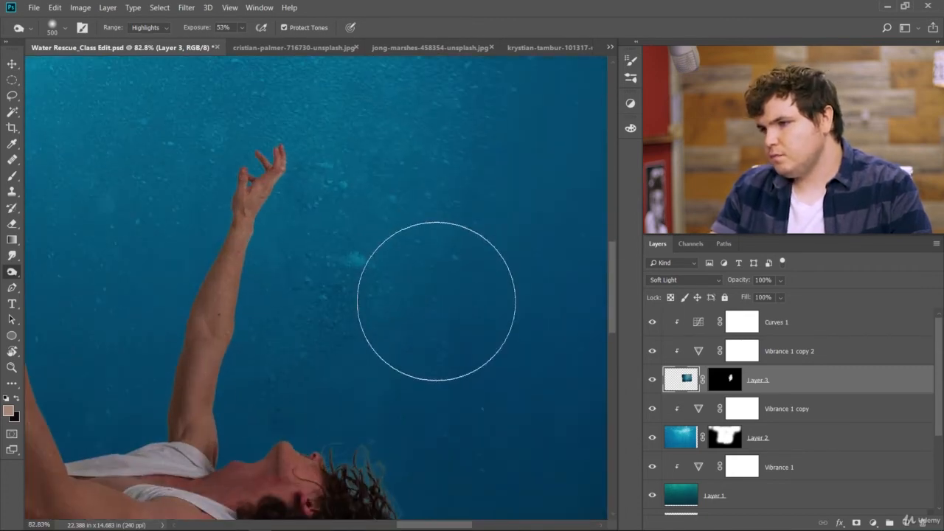
{"action": "scroll", "coordinate": [373, 269], "scroll_direction": "up", "scroll_amount": 6}
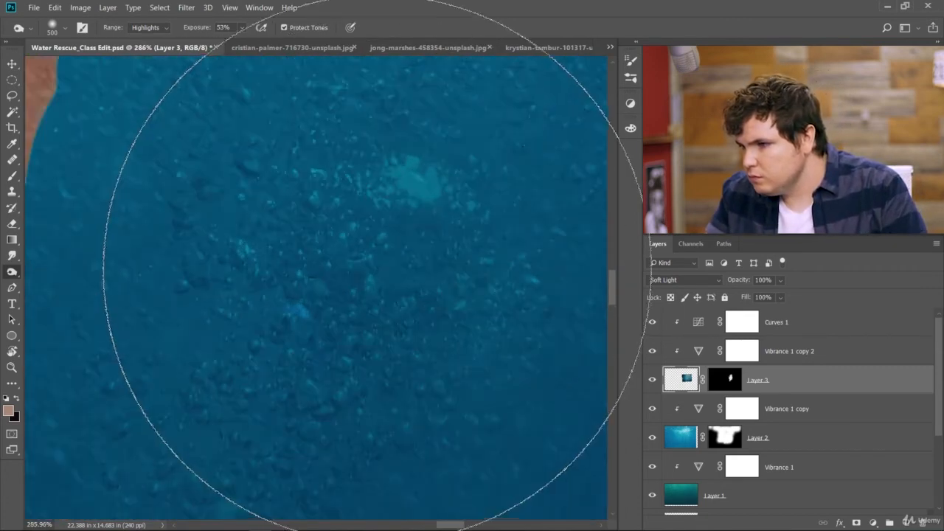
{"action": "scroll", "coordinate": [372, 269], "scroll_direction": "down", "scroll_amount": 3}
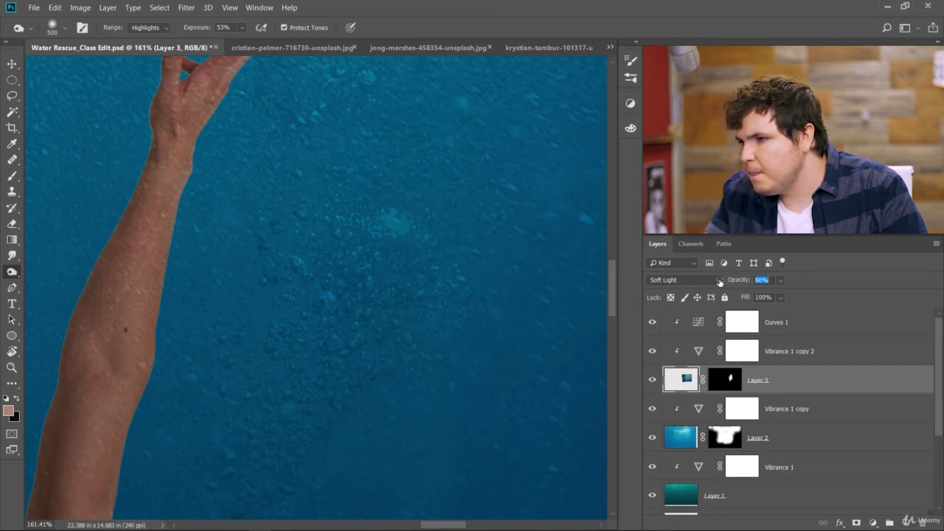
{"action": "scroll", "coordinate": [285, 312], "scroll_direction": "down", "scroll_amount": 8}
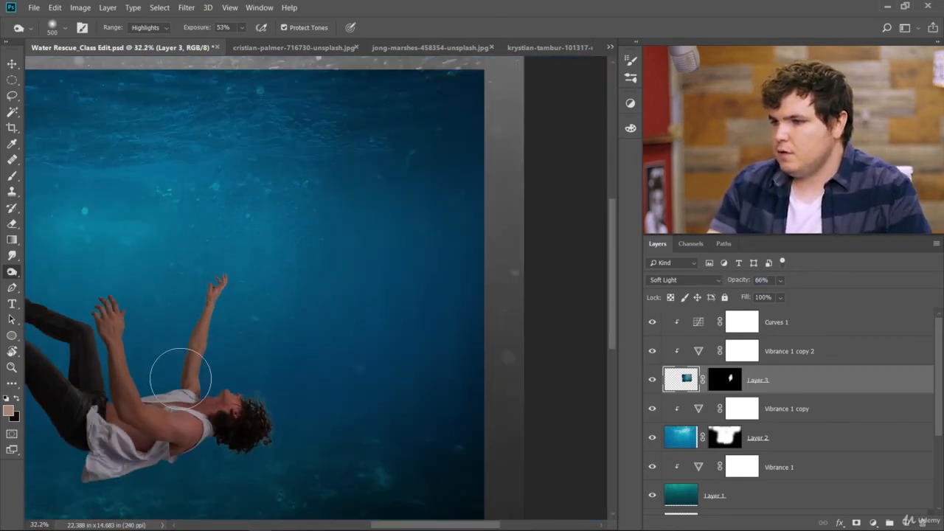
{"action": "scroll", "coordinate": [180, 378], "scroll_direction": "down", "scroll_amount": 3}
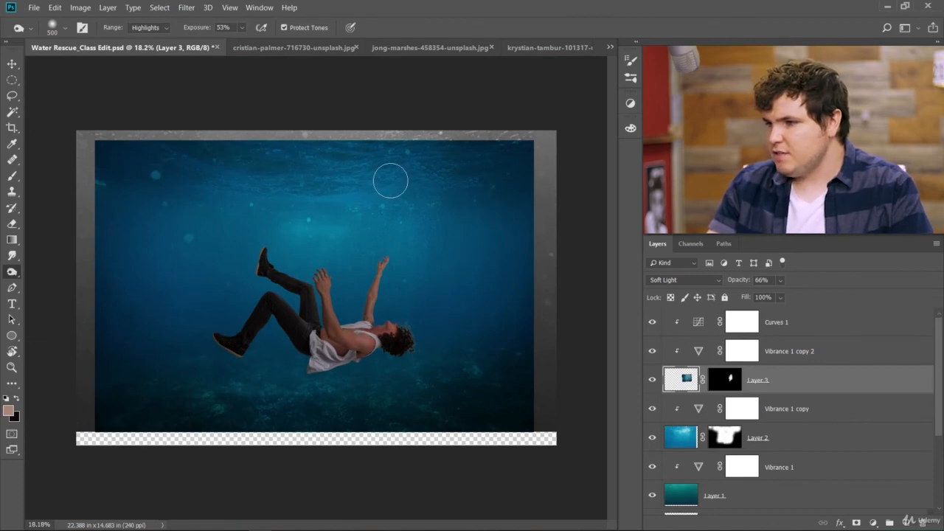
- Target Layer 3's mask, enlarge the Burn brush to 1000 px and undo the trial stroke
{"action": "left_click", "coordinate": [730, 382]}
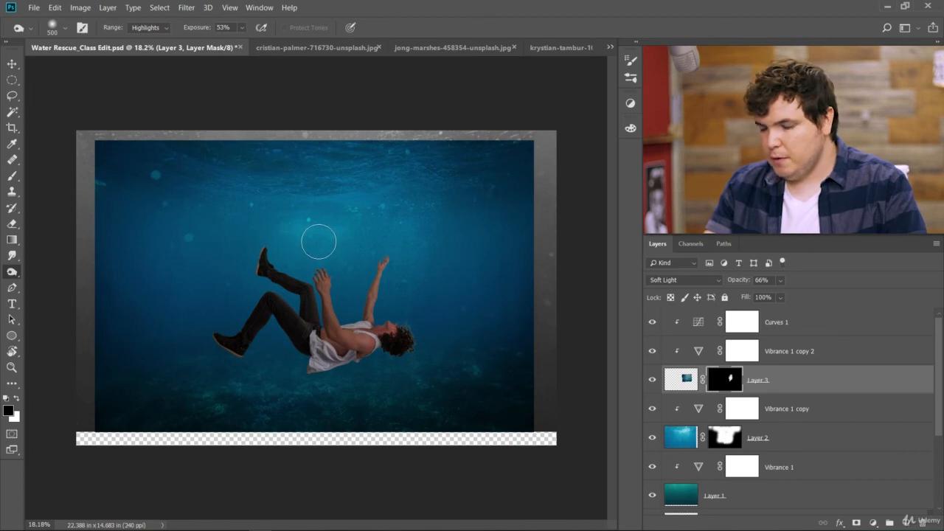
{"action": "key", "text": "bracketright"}
{"action": "key", "text": "bracketright"}
{"action": "key", "text": "bracketright"}
{"action": "key", "text": "bracketright"}
{"action": "key", "text": "bracketright"}
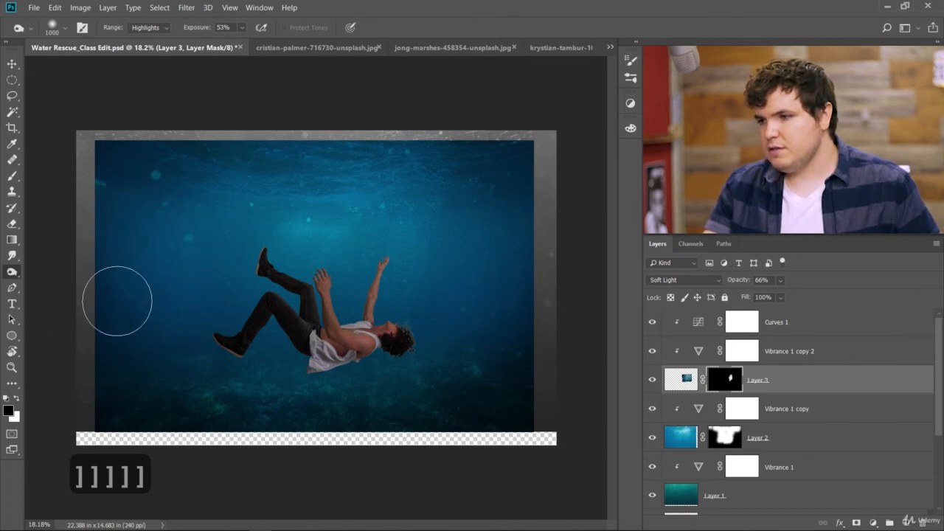
{"action": "key", "text": "ctrl+z"}
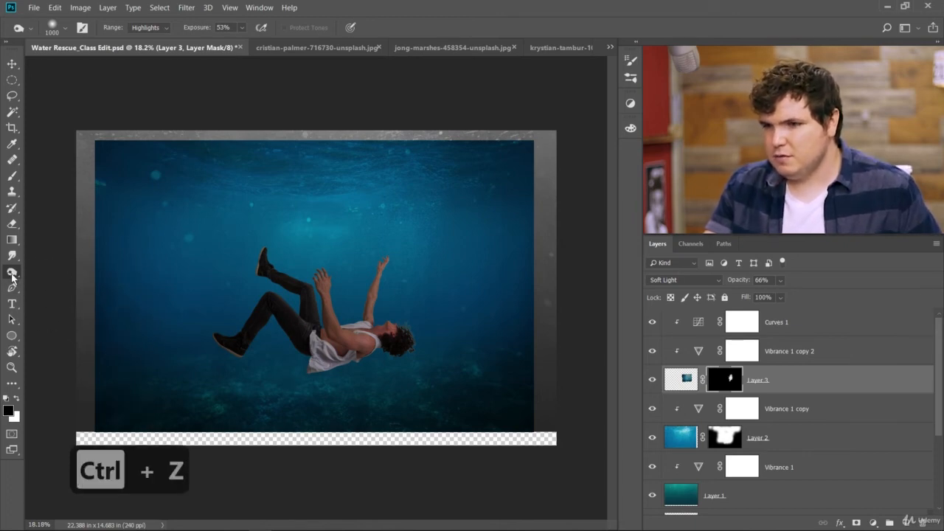
- Paint black on Layer 3's mask with a 1300 px Brush to fade the edges of the bubble trail
{"action": "left_click", "coordinate": [13, 178]}
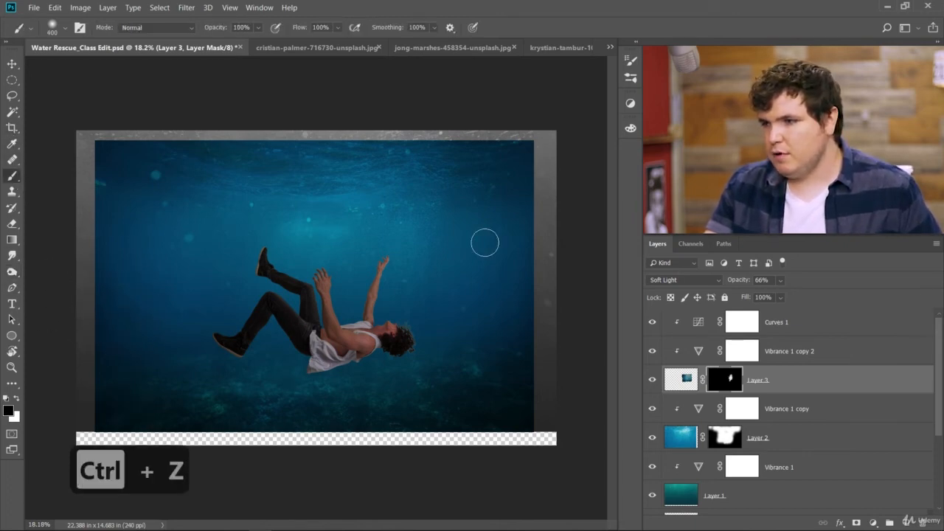
{"action": "key", "text": "bracketright"}
{"action": "key", "text": "bracketright"}
{"action": "key", "text": "bracketright"}
{"action": "key", "text": "bracketright"}
{"action": "key", "text": "bracketright"}
{"action": "key", "text": "bracketright"}
{"action": "key", "text": "bracketright"}
{"action": "key", "text": "bracketright"}
{"action": "key", "text": "bracketright"}
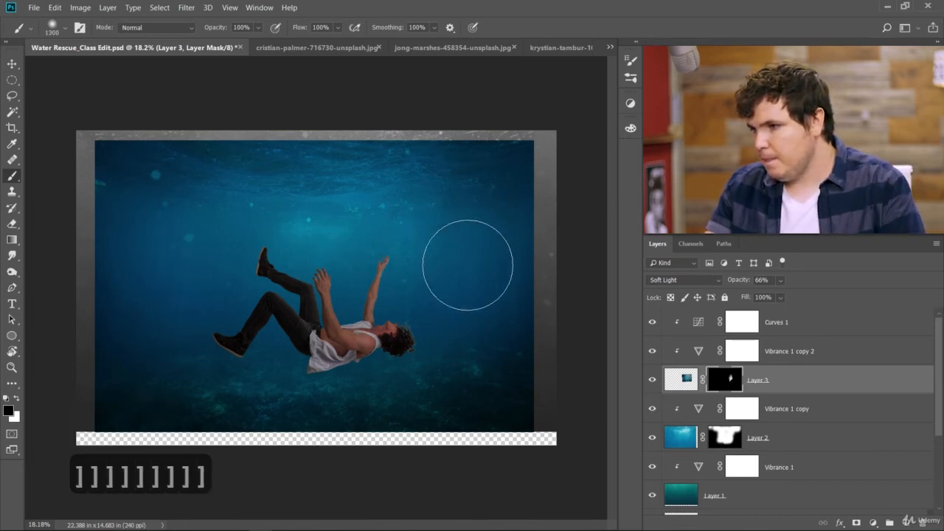
- Compare the image with Layer 3 hidden and shown, and set the layer's opacity to 100%
{"action": "scroll", "coordinate": [445, 292], "scroll_direction": "up", "scroll_amount": 3}
{"action": "scroll", "coordinate": [445, 291], "scroll_direction": "up", "scroll_amount": 4}
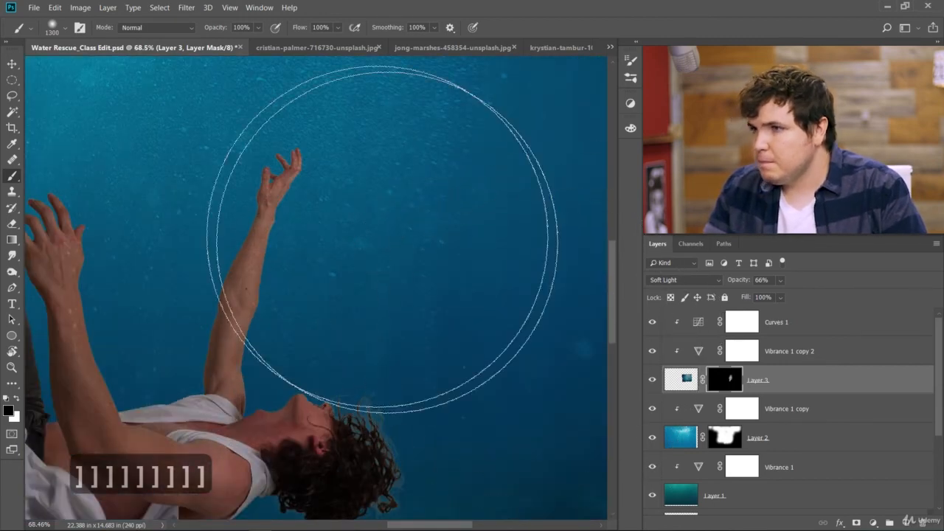
{"action": "key", "text": "v"}
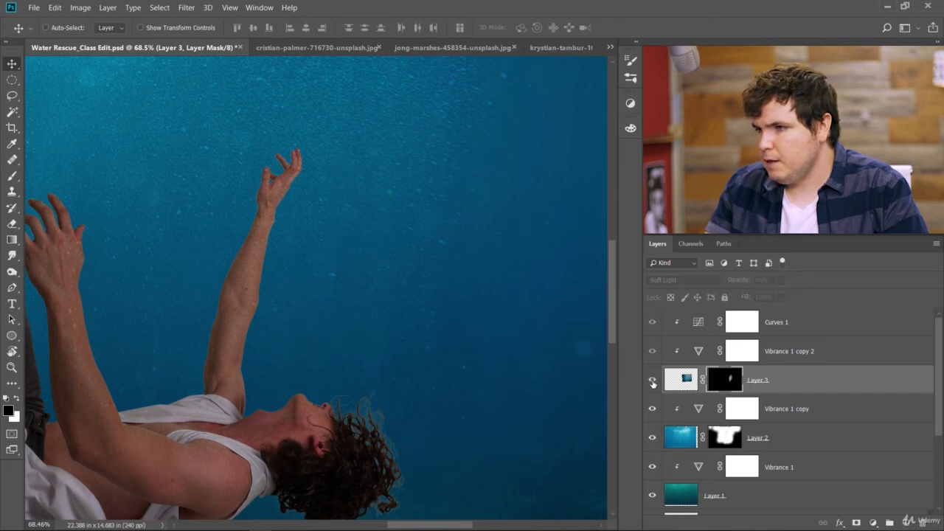
{"action": "scroll", "coordinate": [454, 373], "scroll_direction": "down", "scroll_amount": 2}
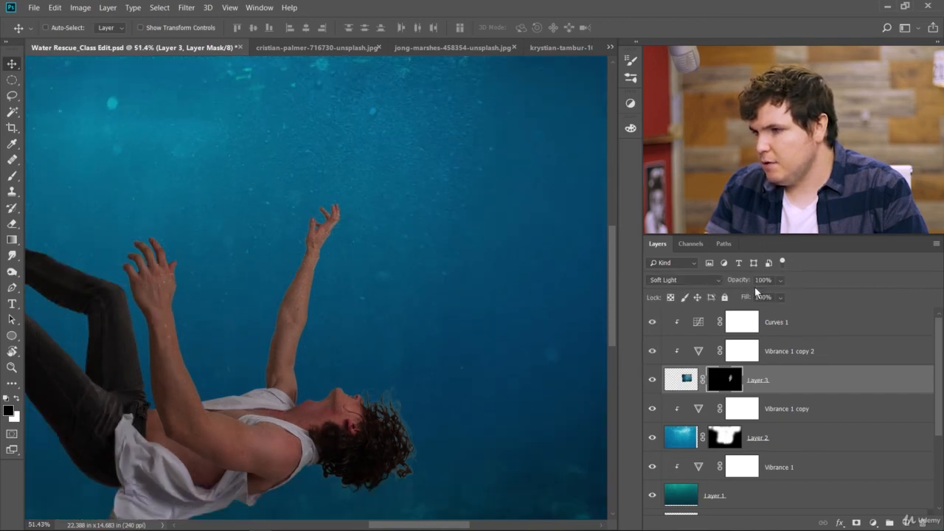
{"action": "scroll", "coordinate": [490, 346], "scroll_direction": "down", "scroll_amount": 4}
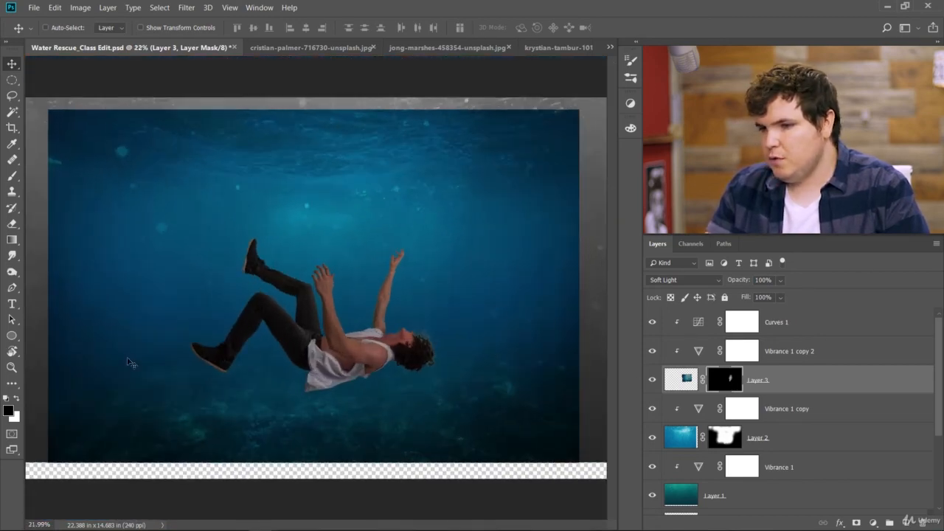
- Paint white on Layer 3's mask with a 250 px Brush at 28% opacity to bring back bubbles above the face
{"action": "left_click", "coordinate": [13, 178]}
{"action": "key", "text": "bracketright"}
{"action": "key", "text": "bracketright"}
{"action": "key", "text": "bracketleft"}
{"action": "key", "text": "bracketleft"}
{"action": "key", "text": "bracketleft"}
{"action": "key", "text": "bracketleft"}
{"action": "key", "text": "bracketleft"}
{"action": "key", "text": "bracketleft"}
{"action": "key", "text": "bracketleft"}
{"action": "key", "text": "bracketleft"}
{"action": "key", "text": "bracketleft"}
{"action": "key", "text": "bracketleft"}
{"action": "key", "text": "bracketleft"}
{"action": "key", "text": "bracketleft"}
{"action": "key", "text": "bracketleft"}
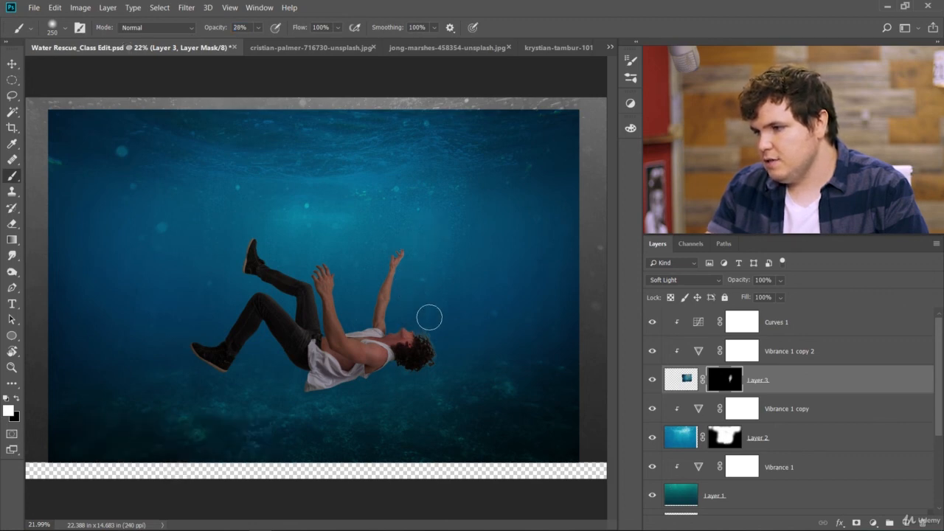
- Switch the mask brush to black and fade the bubbles just above the figure's face
{"action": "scroll", "coordinate": [430, 326], "scroll_direction": "up", "scroll_amount": 10}
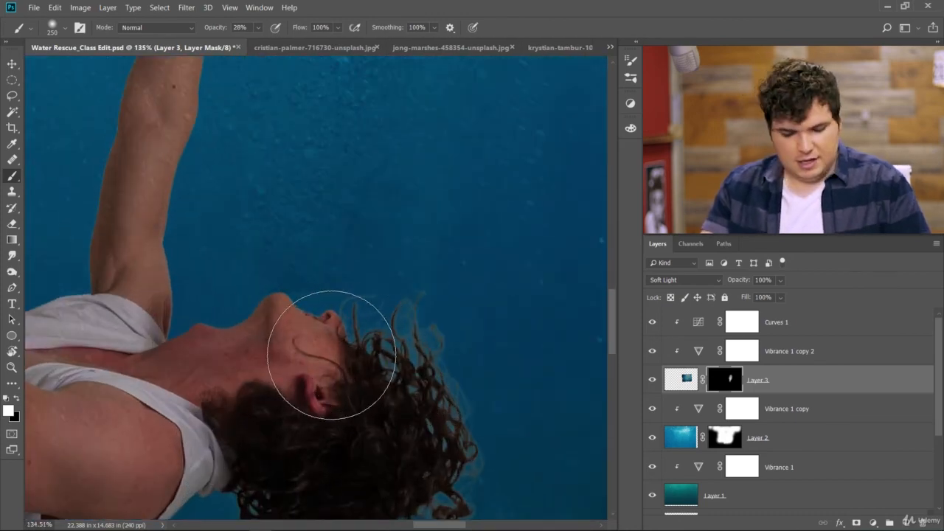
{"action": "key", "text": "x"}
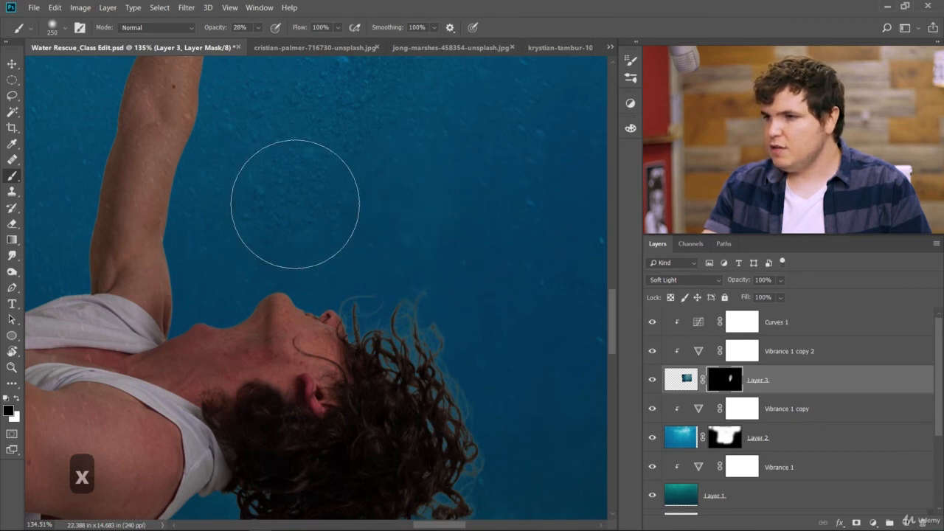
{"action": "scroll", "coordinate": [412, 330], "scroll_direction": "down", "scroll_amount": 5}
{"action": "scroll", "coordinate": [412, 330], "scroll_direction": "down", "scroll_amount": 3}
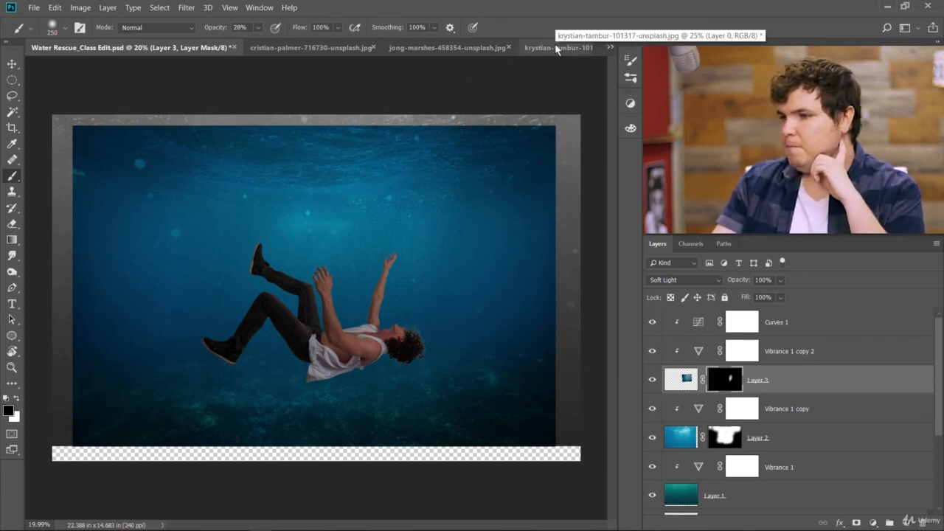
- Show the rescuer figure's layer and move the rescuer slightly down, closer to the falling man's hands
{"action": "scroll", "coordinate": [678, 432], "scroll_direction": "down", "scroll_amount": 3}
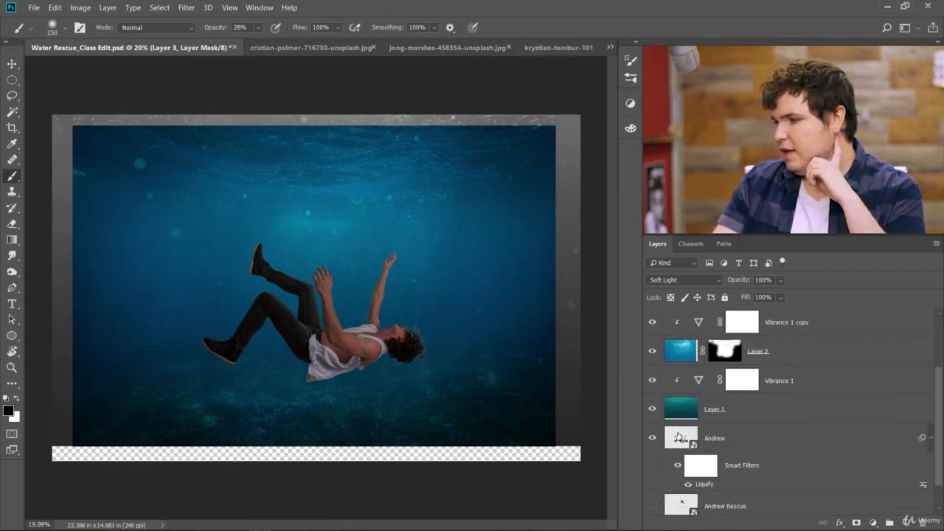
{"action": "left_click", "coordinate": [653, 473]}
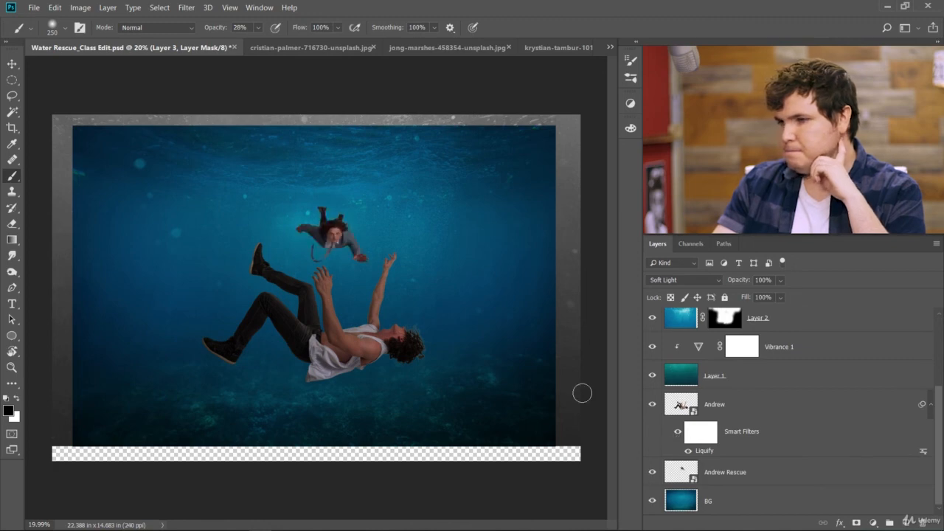
{"action": "left_click", "coordinate": [786, 478]}
{"action": "left_click", "coordinate": [321, 263], "text": "alt"}
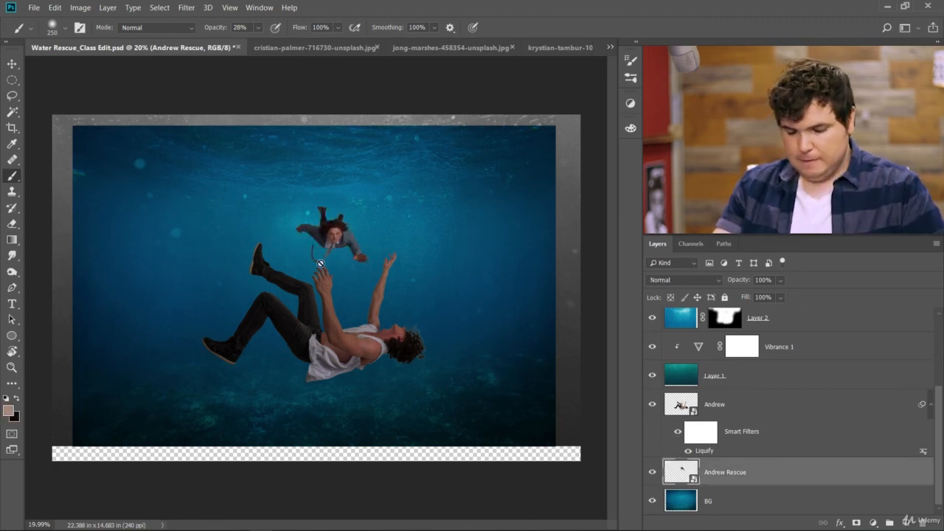
{"action": "key", "text": "v"}
{"action": "left_click_drag", "start_coordinate": [347, 221], "coordinate": [347, 249]}
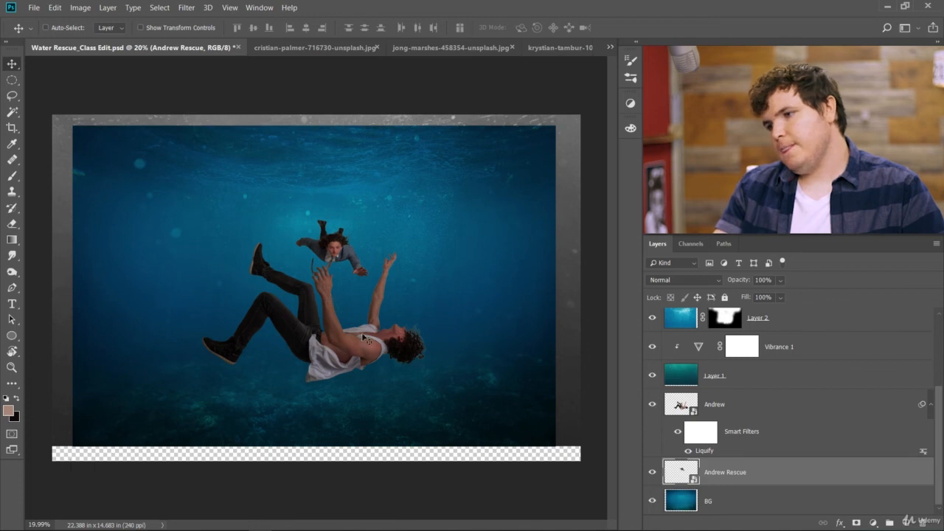
{"action": "key", "text": "ctrl+0"}
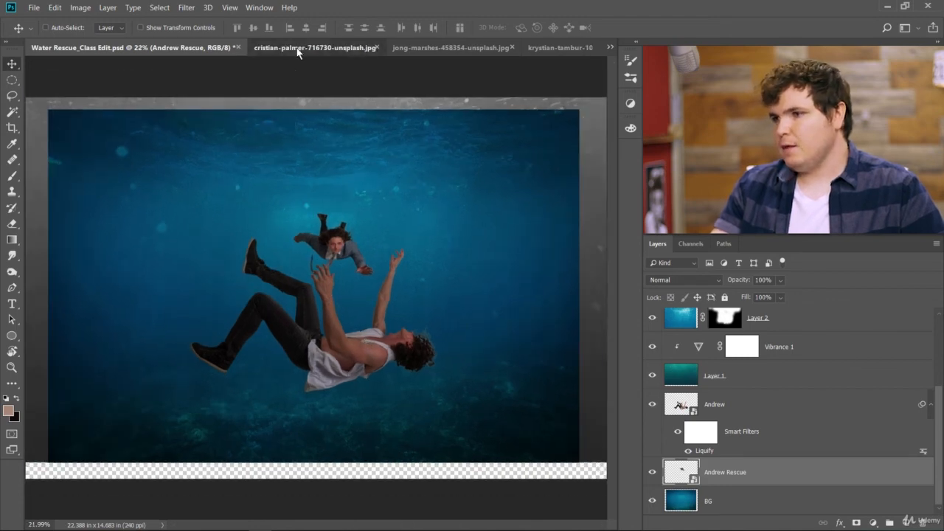
- Close the used rising-bubbles photo and the blue water-surface photo without saving their changes
{"action": "left_click", "coordinate": [310, 46]}
{"action": "left_click", "coordinate": [384, 46]}
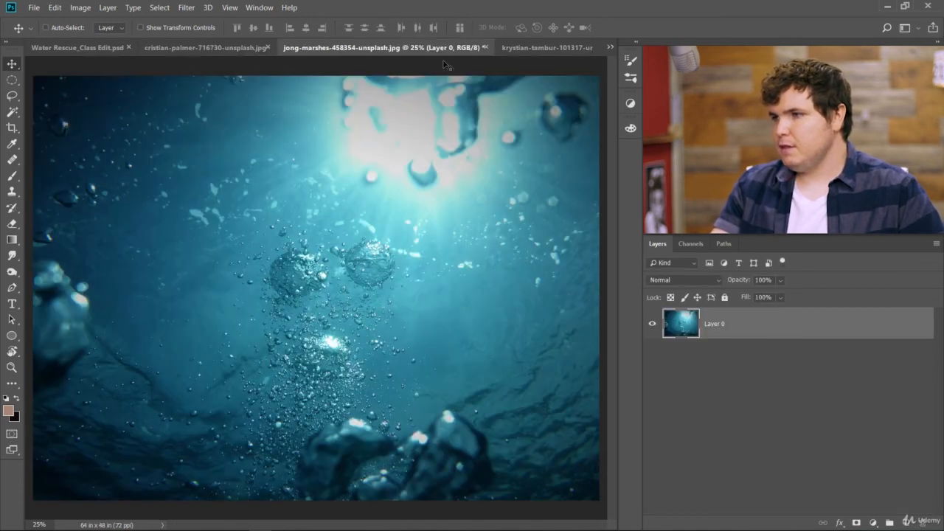
{"action": "left_click", "coordinate": [485, 47]}
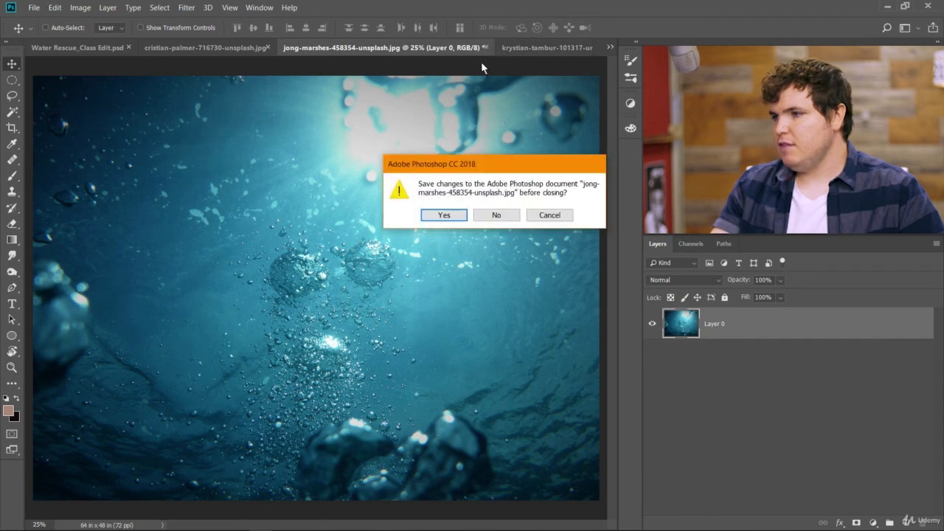
{"action": "left_click", "coordinate": [496, 216]}
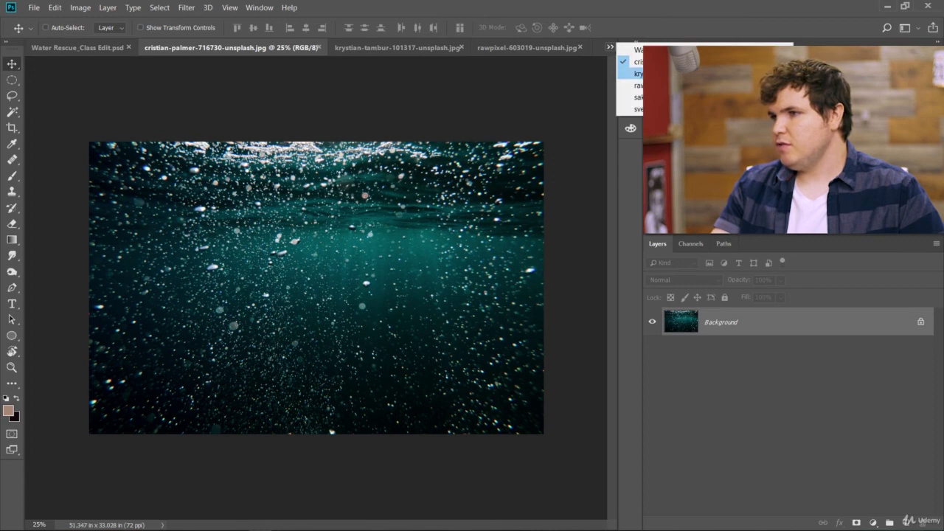
{"action": "left_click", "coordinate": [436, 47]}
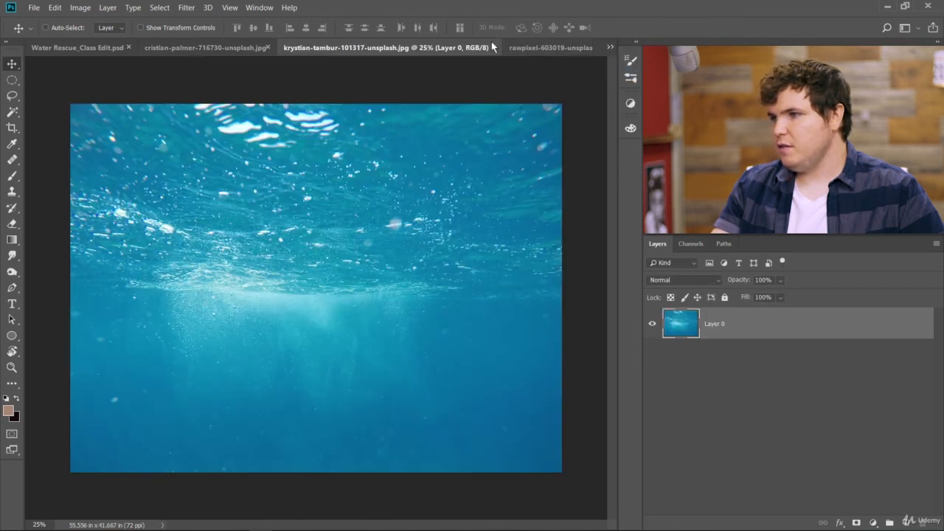
{"action": "left_click", "coordinate": [493, 47]}
{"action": "left_click", "coordinate": [496, 216]}
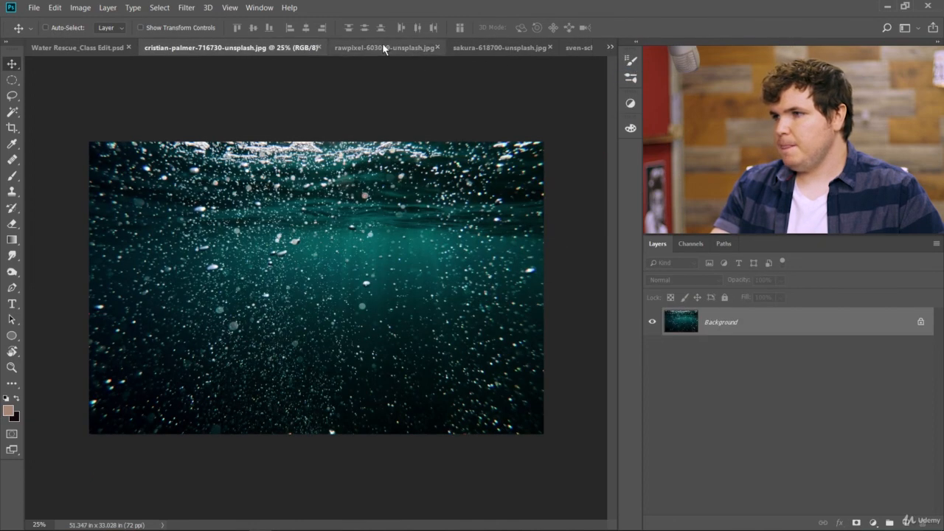
- Look through the remaining open water and particle photos for usable textures and return to the Water Rescue composite
{"action": "left_click", "coordinate": [383, 46]}
{"action": "left_click", "coordinate": [527, 48]}
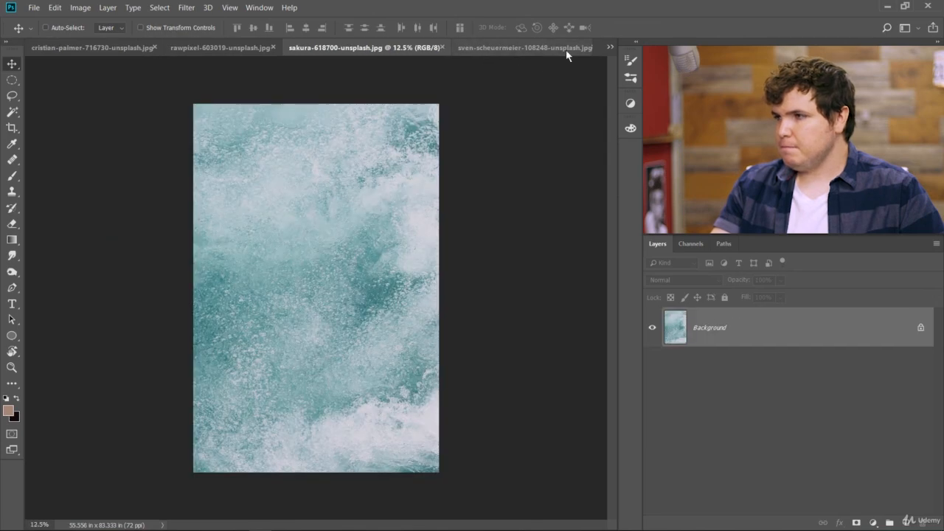
{"action": "left_click", "coordinate": [564, 48]}
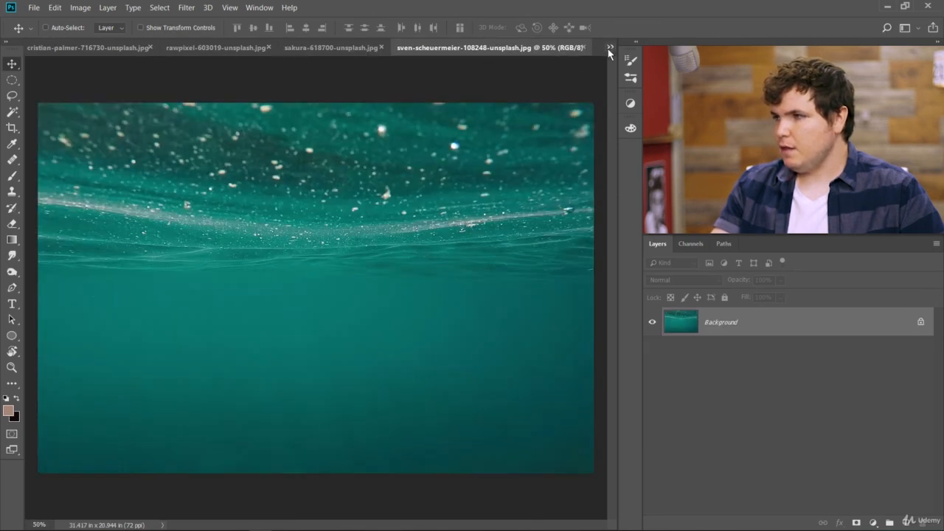
{"action": "left_click", "coordinate": [86, 49]}
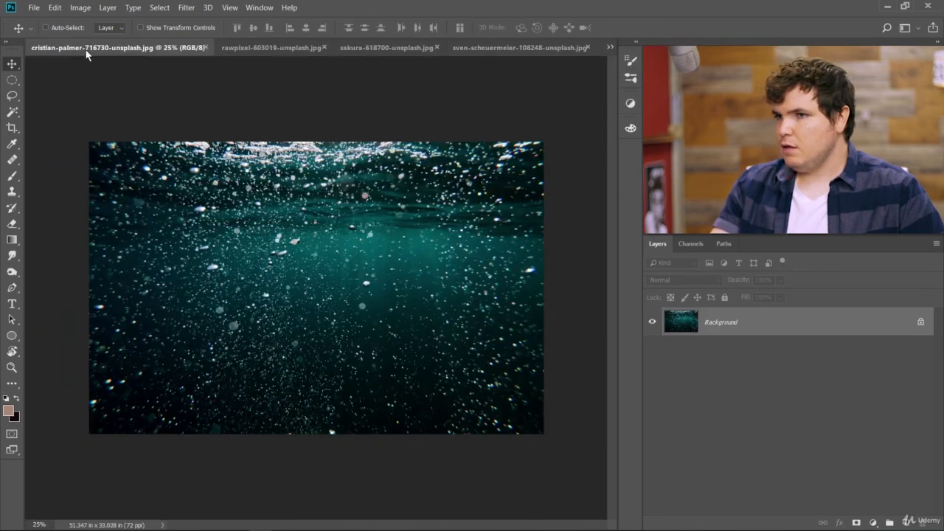
{"action": "left_click", "coordinate": [611, 46]}
{"action": "left_click", "coordinate": [624, 50]}
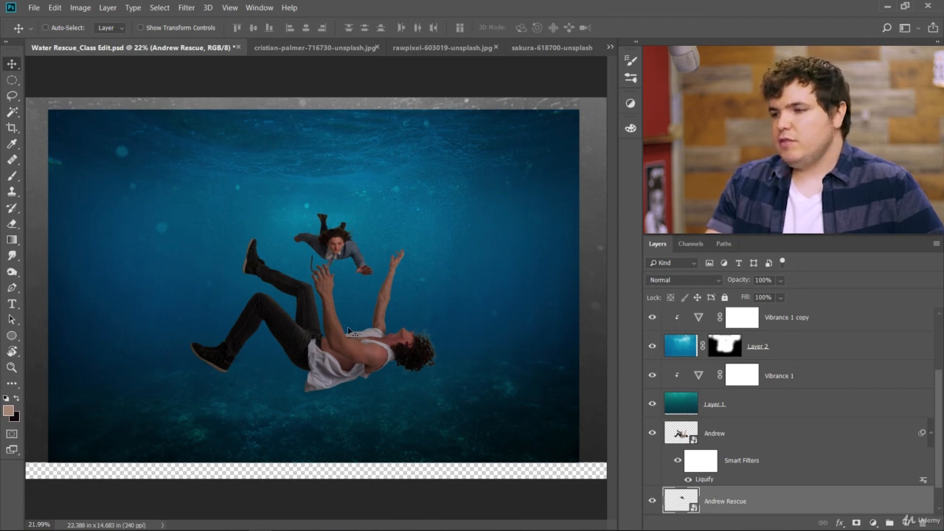
- Group all the water overlay layers and their adjustments, from Layer 1 up to Curves 1
{"action": "scroll", "coordinate": [349, 331], "scroll_direction": "down", "scroll_amount": 3}
{"action": "scroll", "coordinate": [343, 338], "scroll_direction": "up", "scroll_amount": 2}
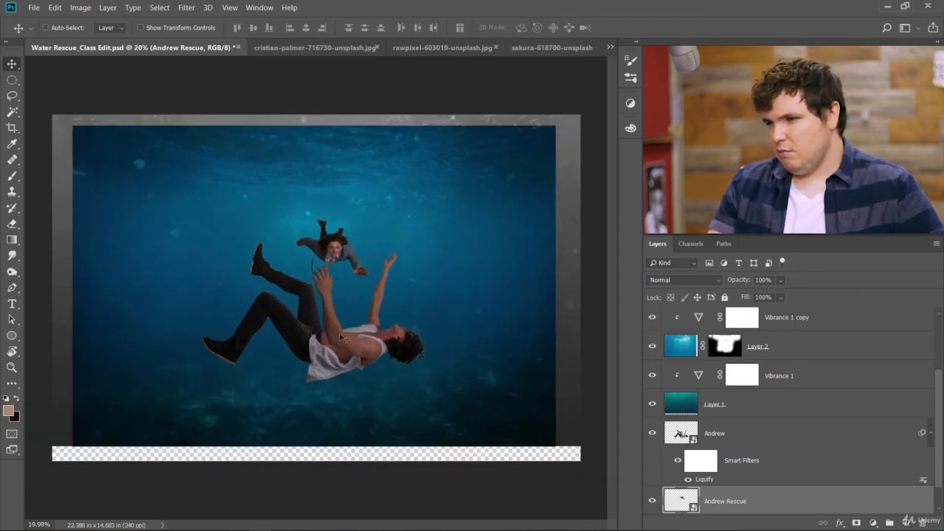
{"action": "scroll", "coordinate": [839, 473], "scroll_direction": "down", "scroll_amount": 1}
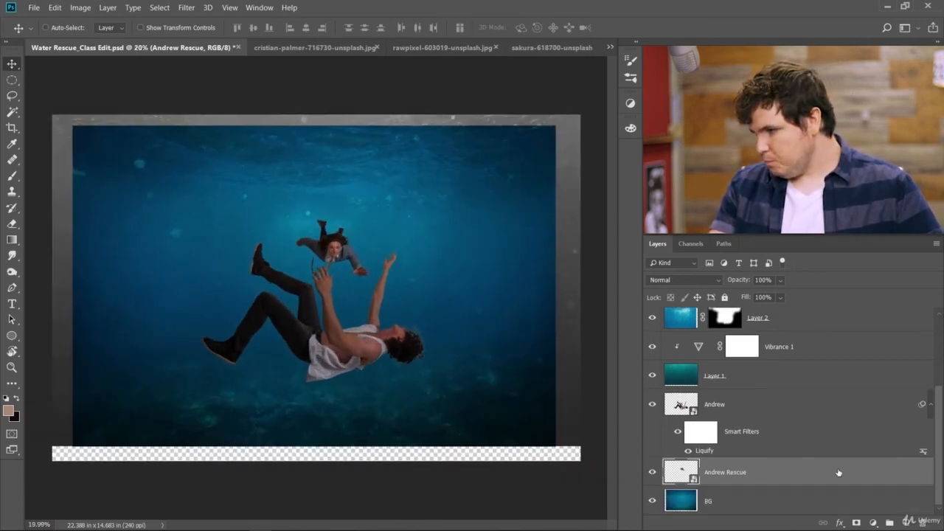
{"action": "left_click", "coordinate": [820, 385]}
{"action": "scroll", "coordinate": [820, 387], "scroll_direction": "up", "scroll_amount": 4}
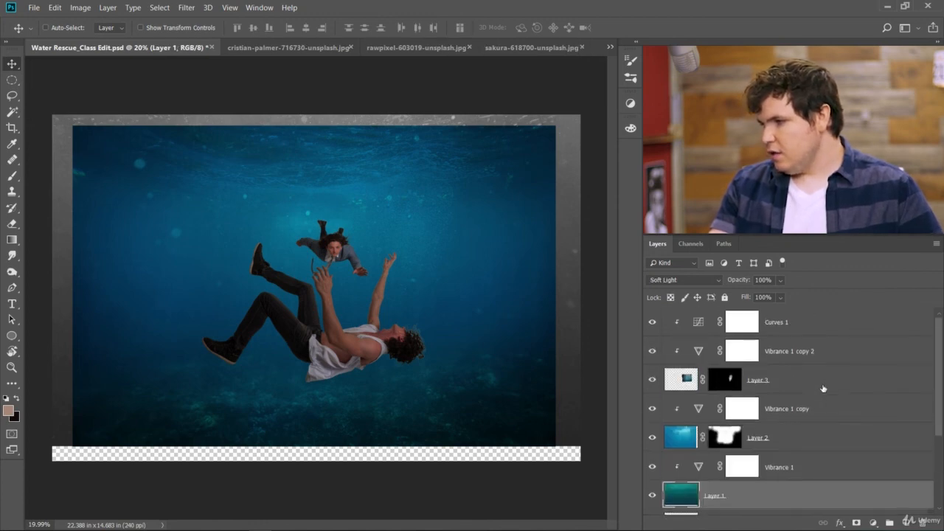
{"action": "left_click", "coordinate": [827, 334], "text": "shift"}
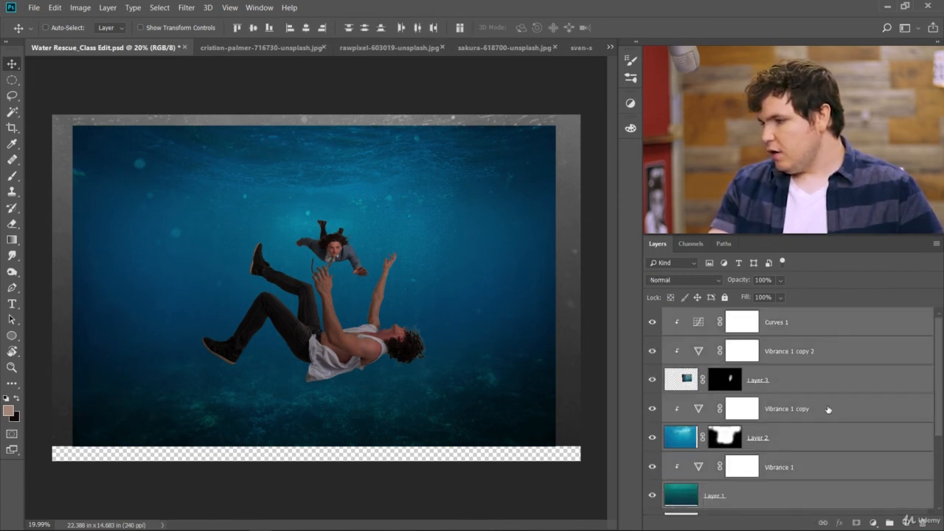
{"action": "left_click", "coordinate": [888, 523]}
- Rename the new overlay group as Water and deselect all layers
{"action": "double_click", "coordinate": [706, 315]}
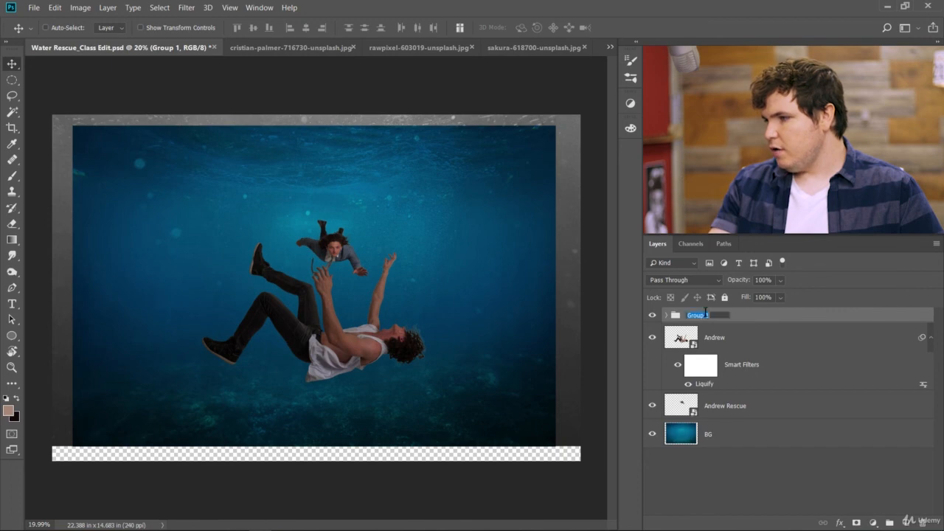
{"action": "type", "text": "Waer"}
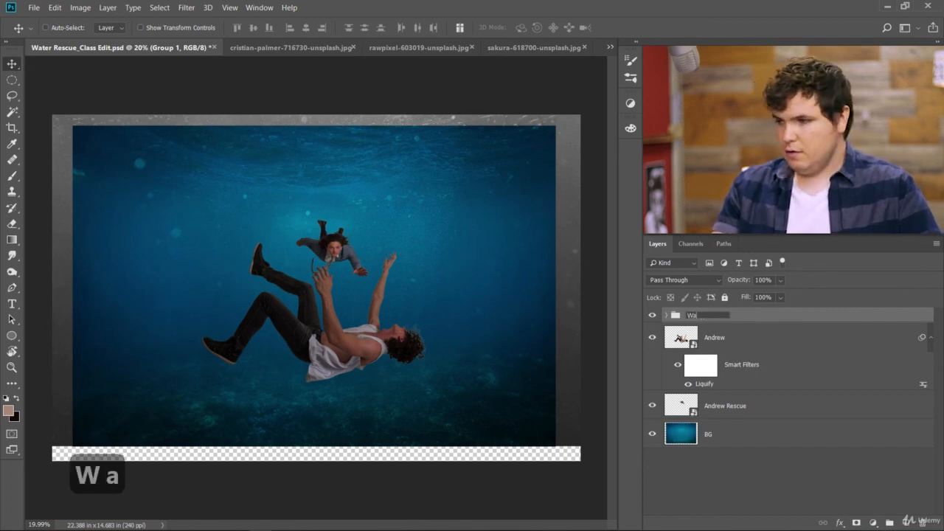
{"action": "key", "text": "BackSpace"}
{"action": "key", "text": "BackSpace"}
{"action": "type", "text": "ter"}
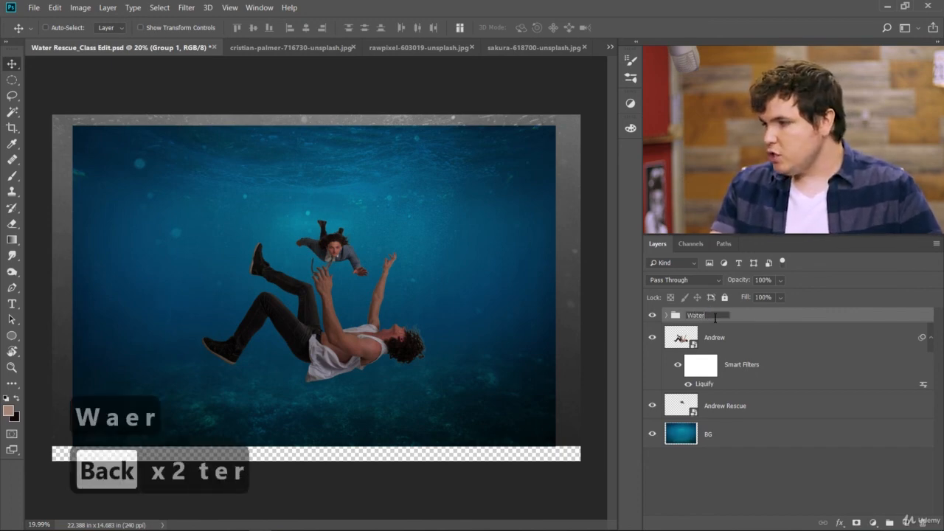
{"action": "left_click", "coordinate": [765, 510]}
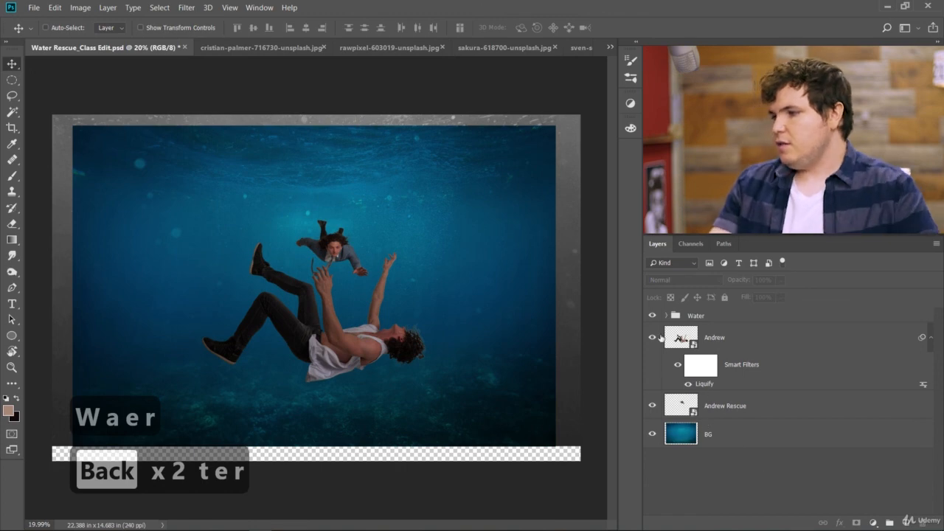
- Toggle the visibility of the Water group, both figure layers and the BG layer to check what each contributes
{"action": "left_click", "coordinate": [653, 316]}
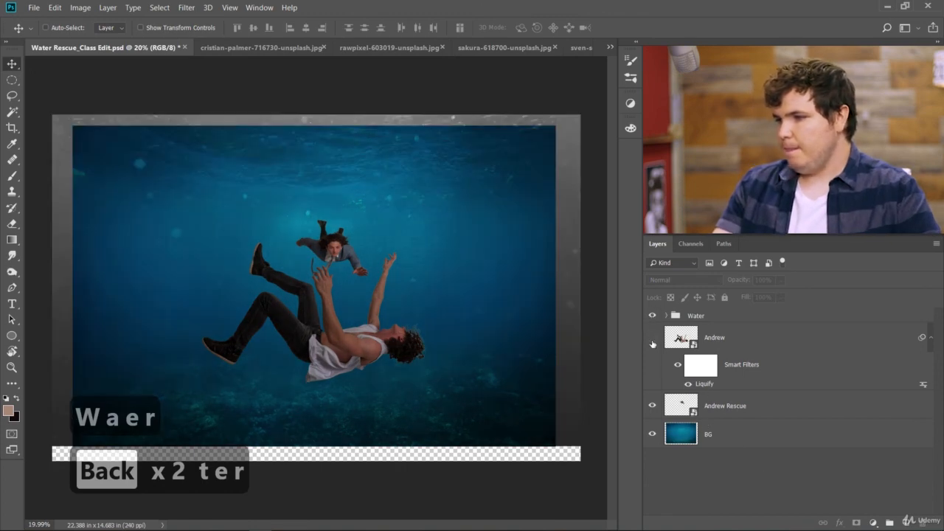
{"action": "left_click", "coordinate": [653, 339]}
{"action": "left_click", "coordinate": [652, 339]}
{"action": "left_click", "coordinate": [653, 405]}
{"action": "left_click", "coordinate": [652, 405]}
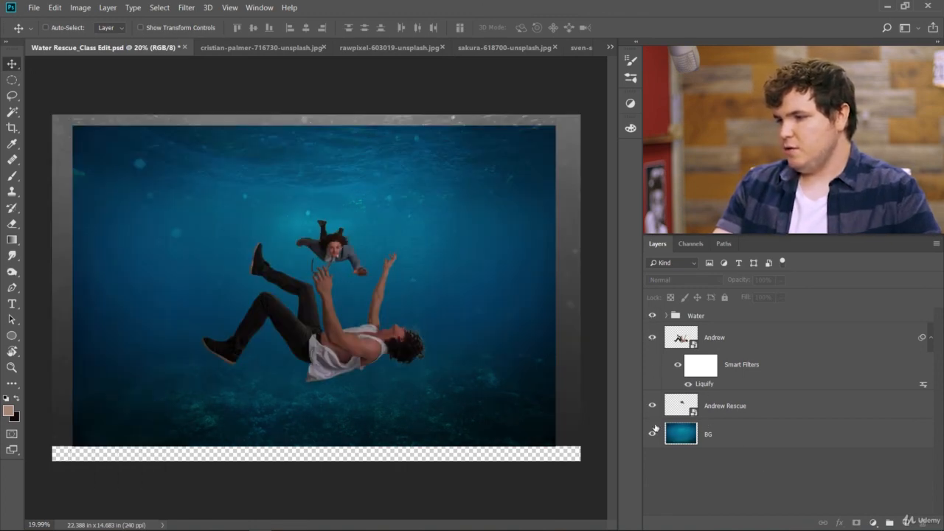
{"action": "left_click", "coordinate": [653, 434]}
{"action": "left_click", "coordinate": [653, 434]}
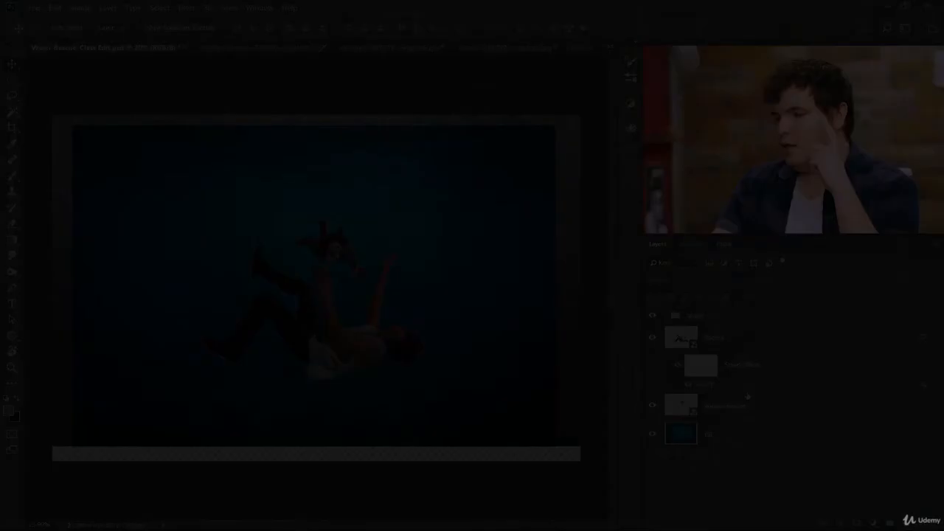